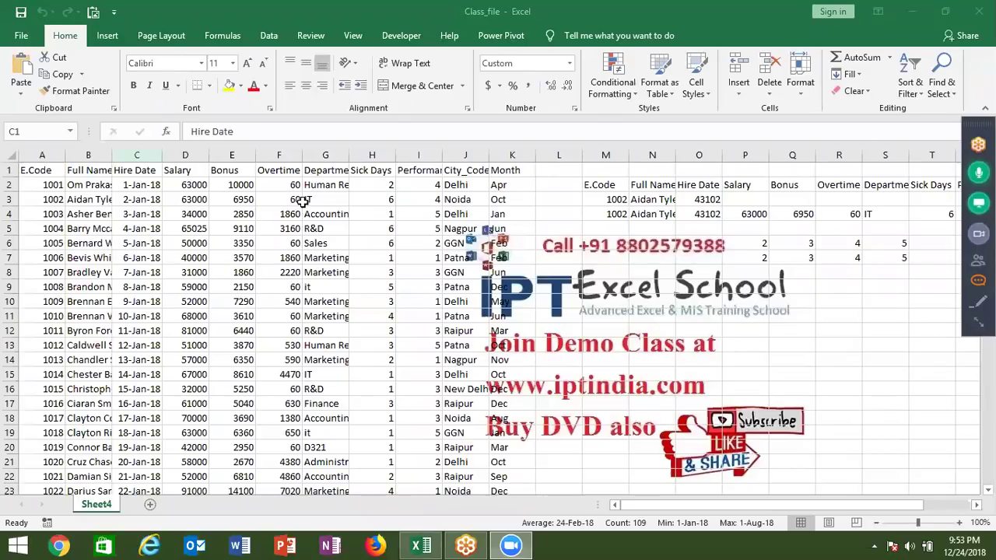
Autofit the Full Name column and delete the stray data from column M onward
key(ctrl+space)
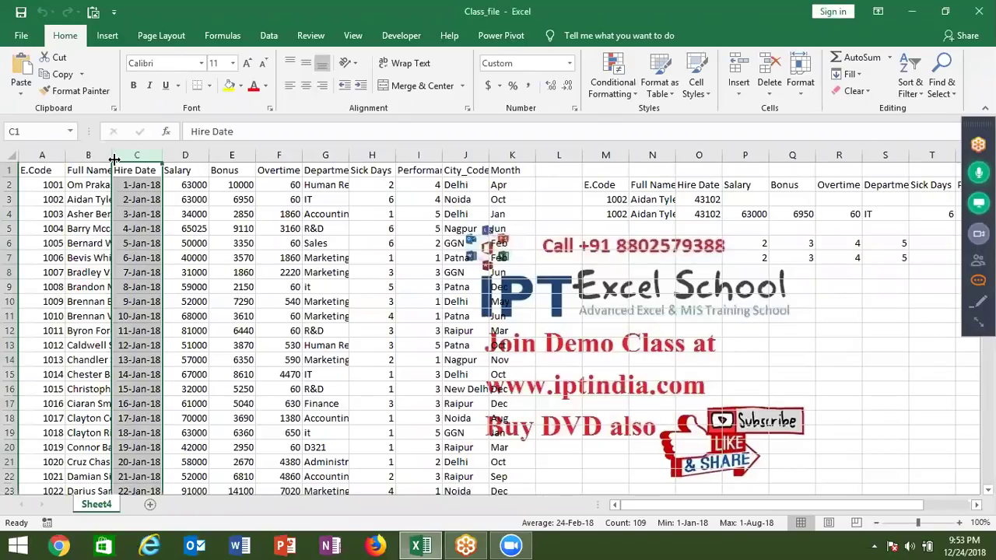
double_click(115, 157)
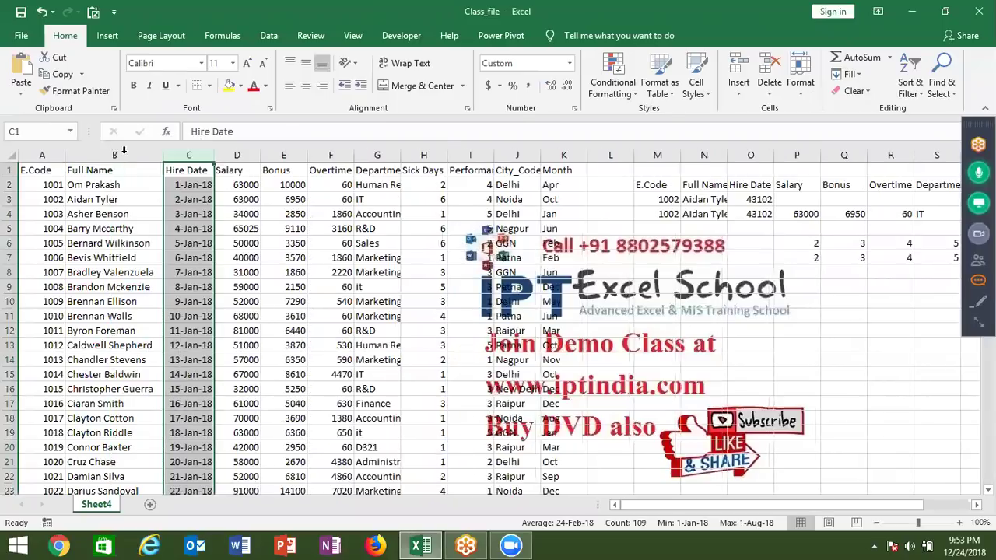
click(658, 154)
key(ctrl+shift+Right)
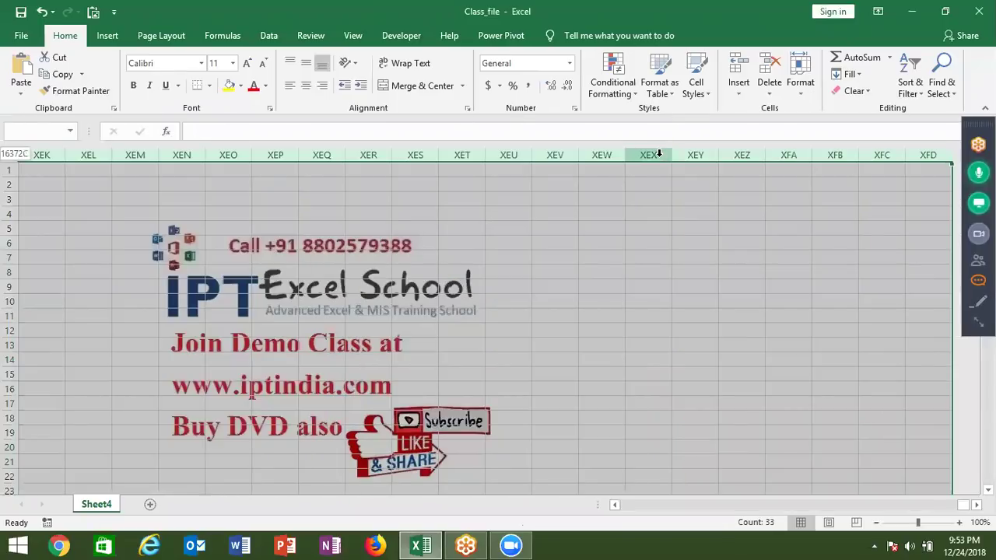
key(ctrl+minus)
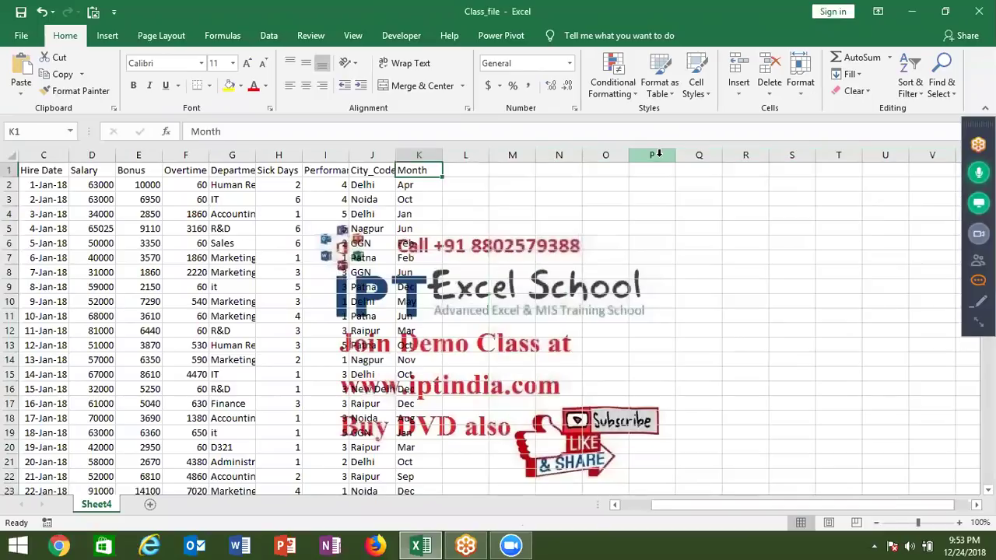
key(ctrl+Home)
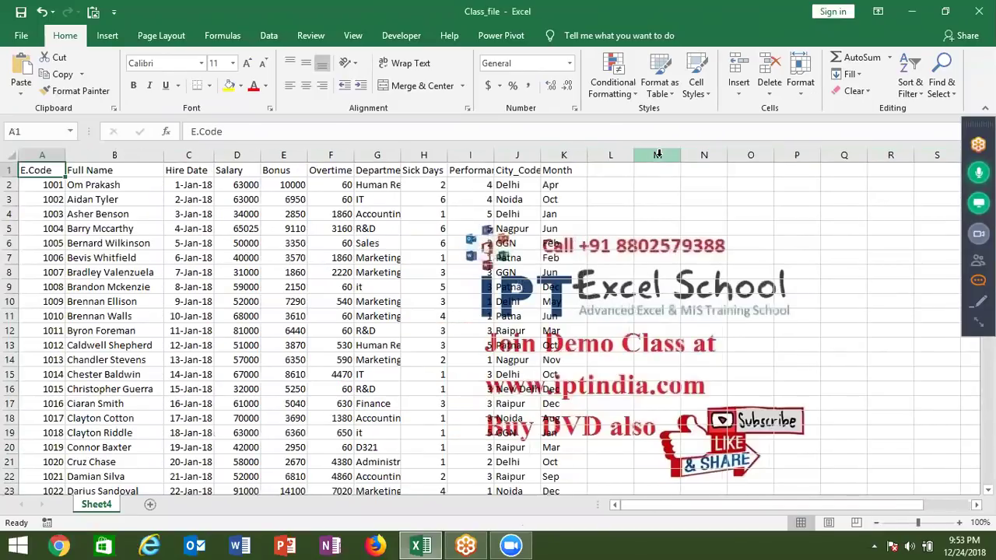
Review the header row through Department and autofit the Department column to its contents
key(Down)
key(Up)
key(Right)
key(Down)
key(Up)
key(Right)
key(Down)
key(Up)
key(Right)
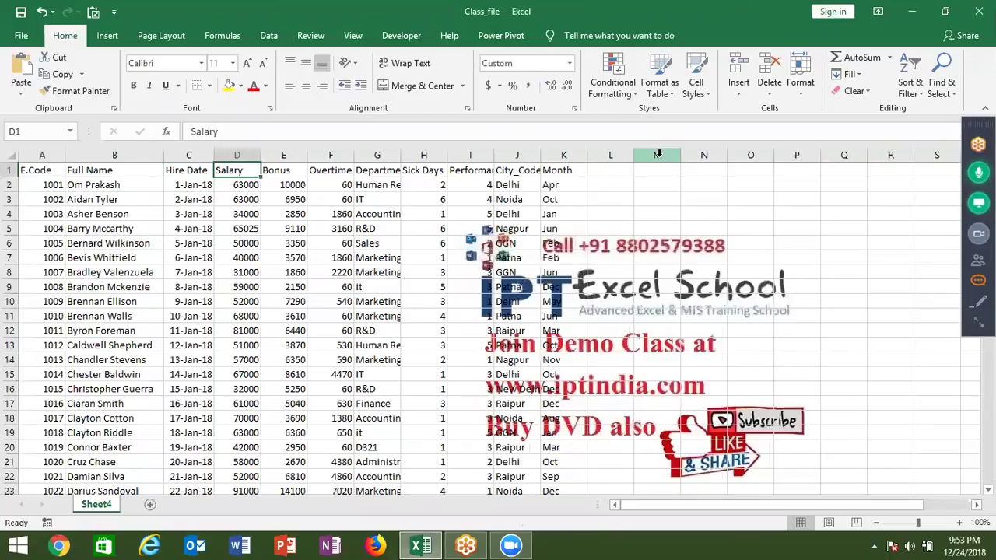
key(Down)
key(Up)
key(Right)
key(Down)
key(Up)
key(Right)
key(Down)
key(Up)
key(Right)
key(Down)
key(Down)
key(Down)
key(Down)
key(Down)
key(Down)
key(Up)
key(Up)
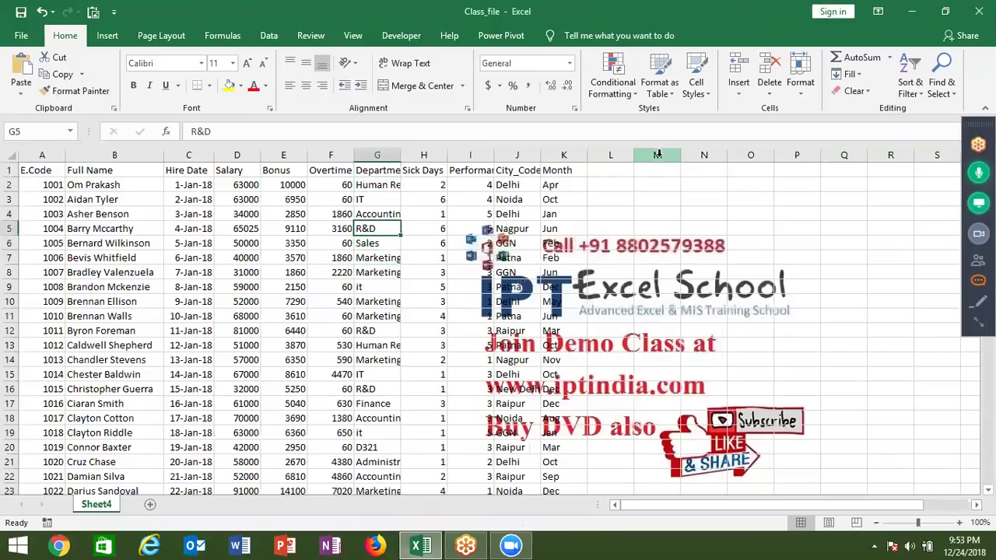
double_click(402, 155)
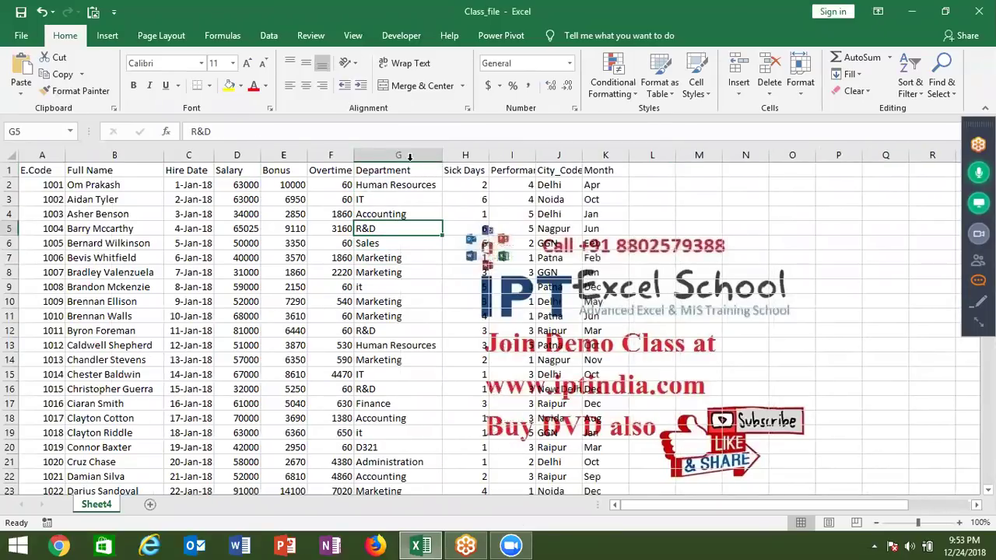
Check the Sick Days, Performance Score, City_Code and Month columns, then return to cell A1
click(466, 170)
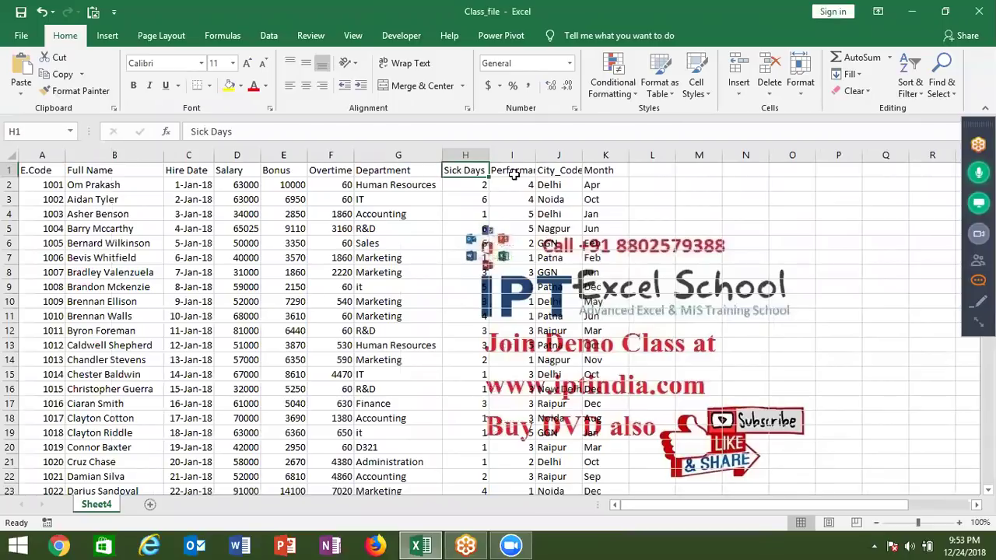
click(515, 178)
key(Right)
key(Down)
key(Right)
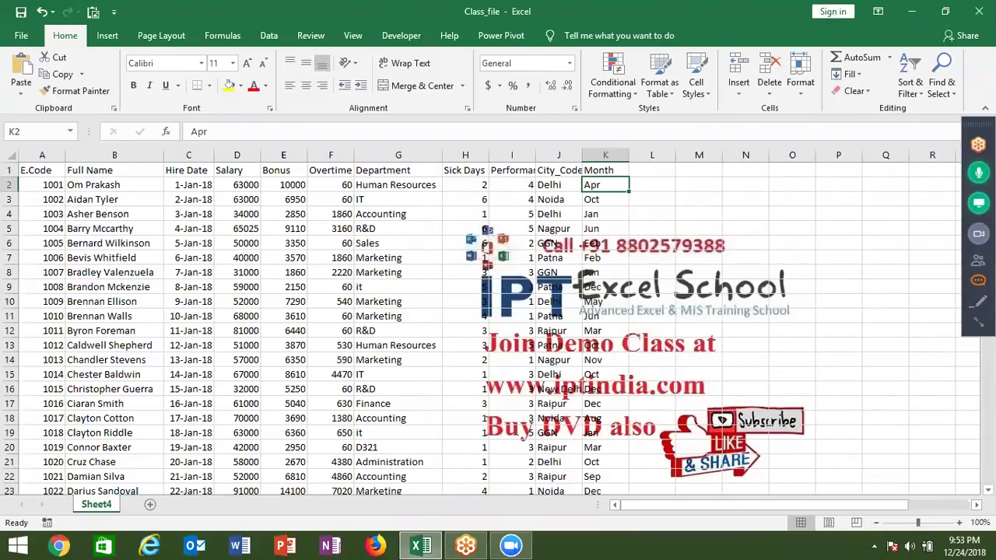
click(979, 323)
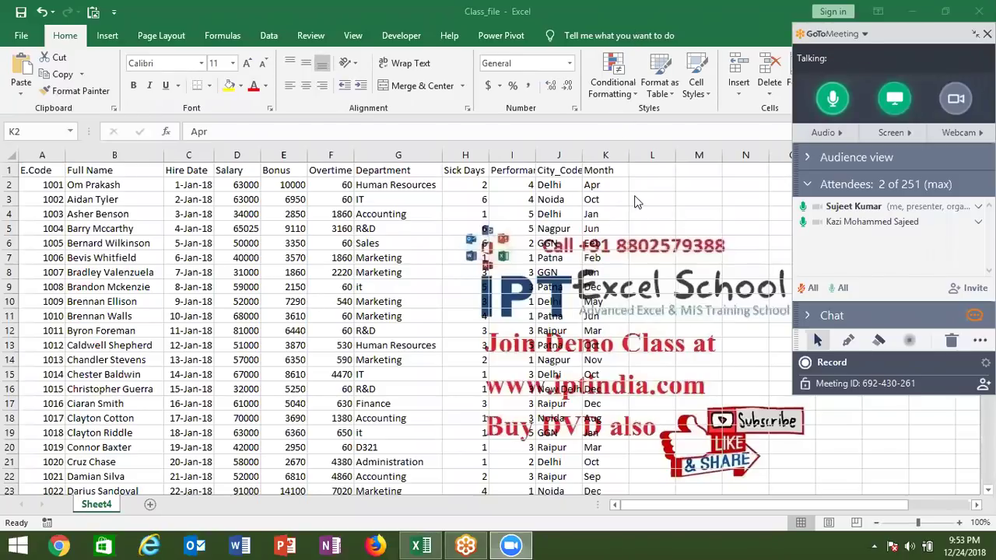
click(34, 169)
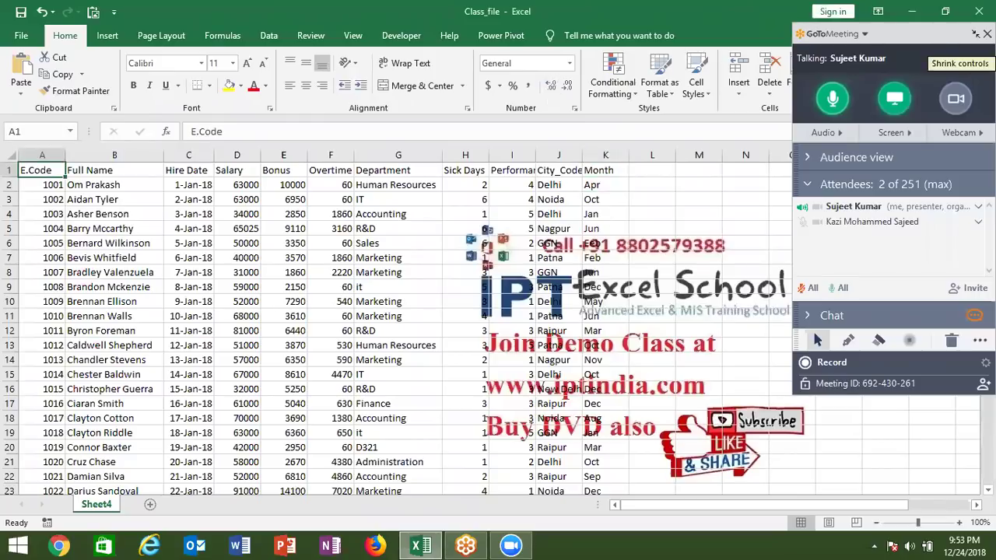
click(974, 34)
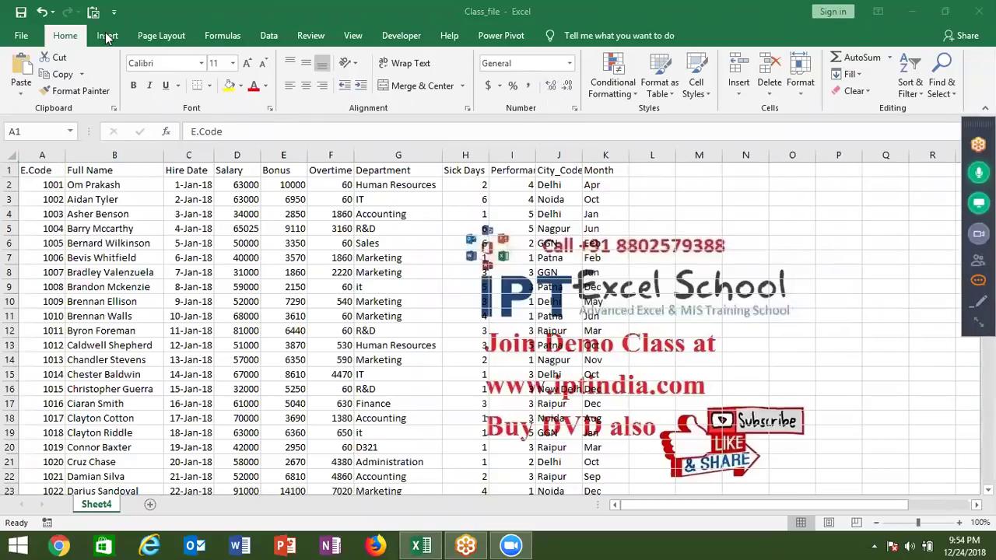
Insert a PivotTable on a new worksheet with Department in Rows and Sum of Salary in Values
click(107, 36)
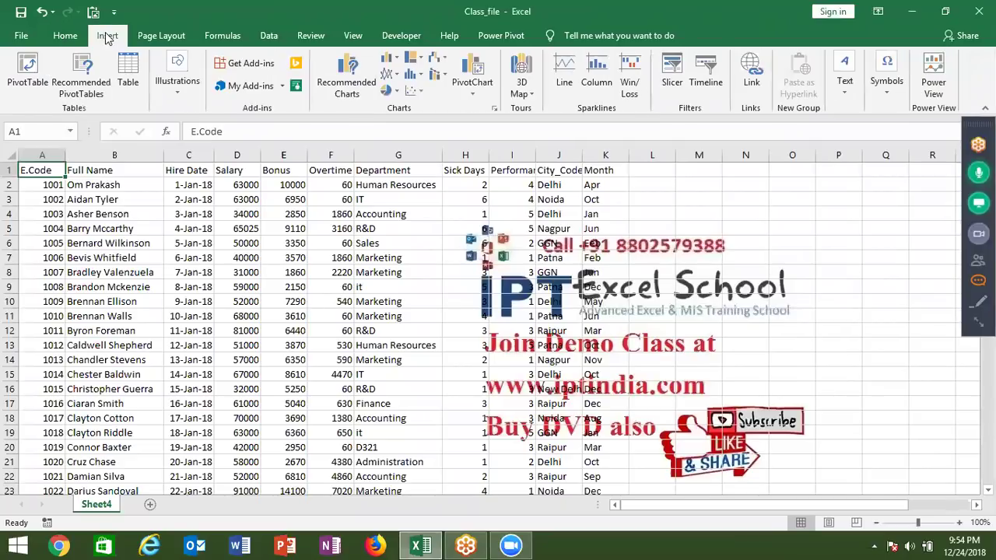
click(27, 74)
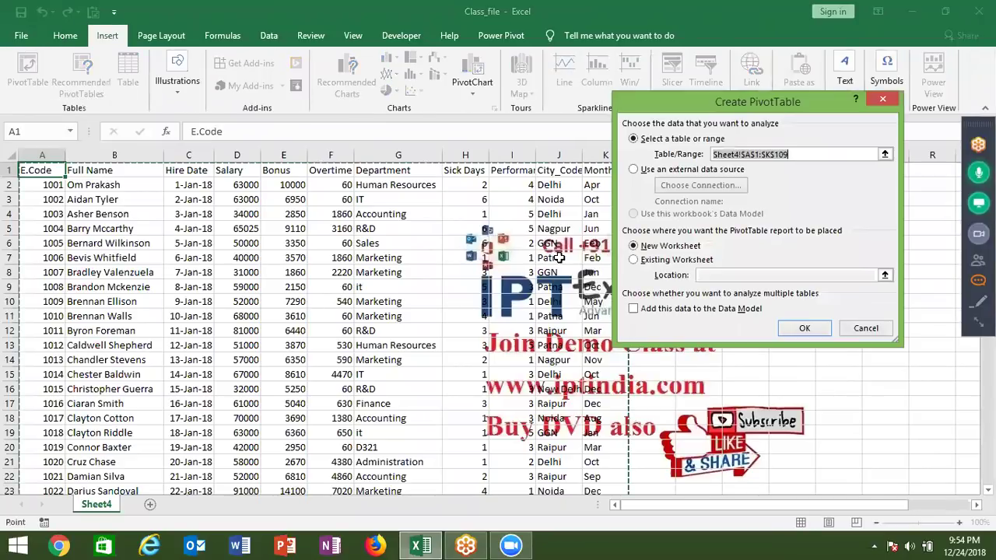
click(802, 329)
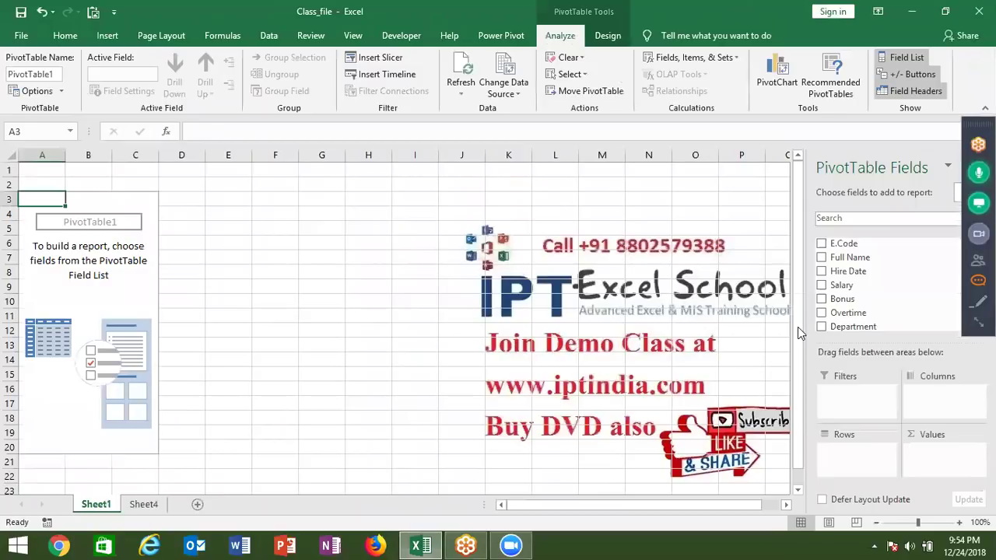
drag(853, 326, 868, 463)
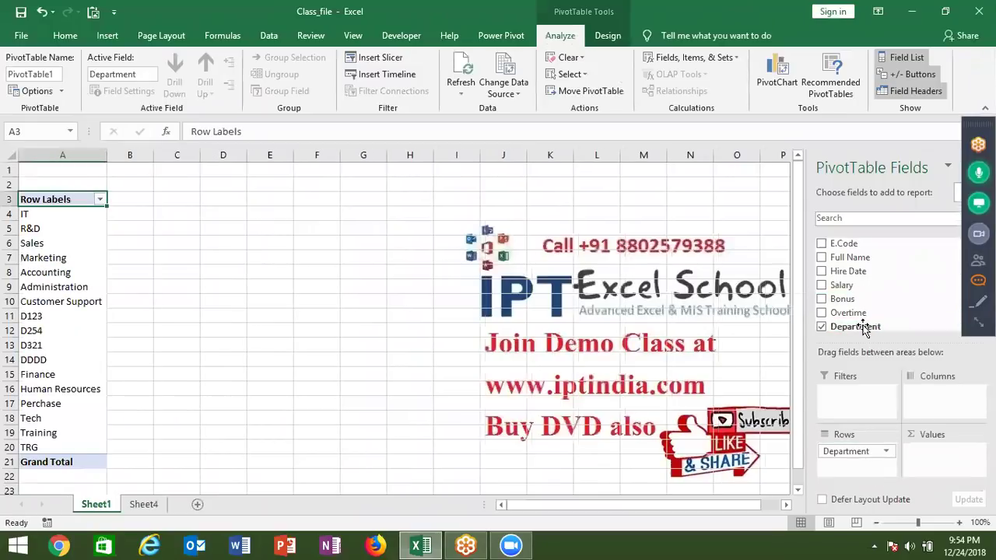
drag(846, 287, 939, 443)
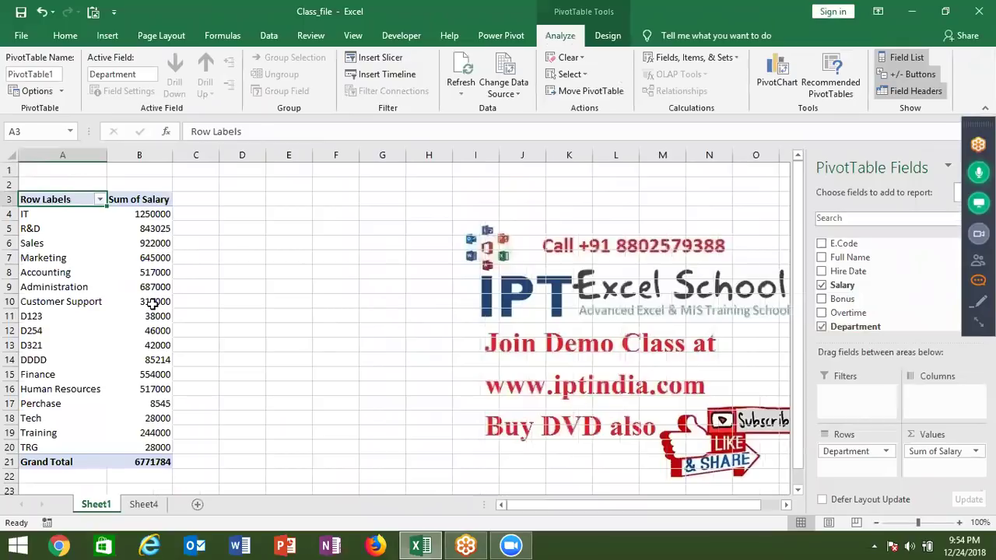
mouse_move(153, 303)
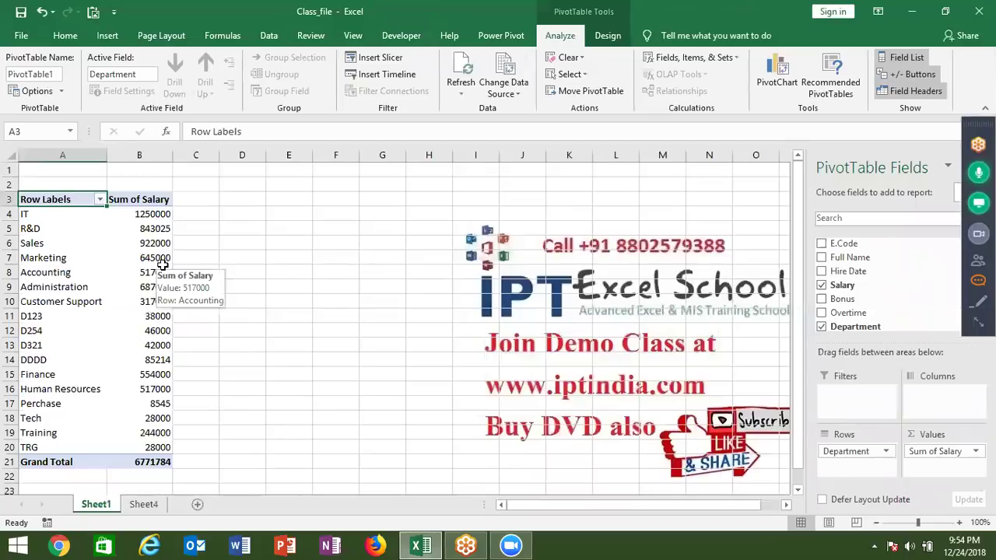
click(204, 217)
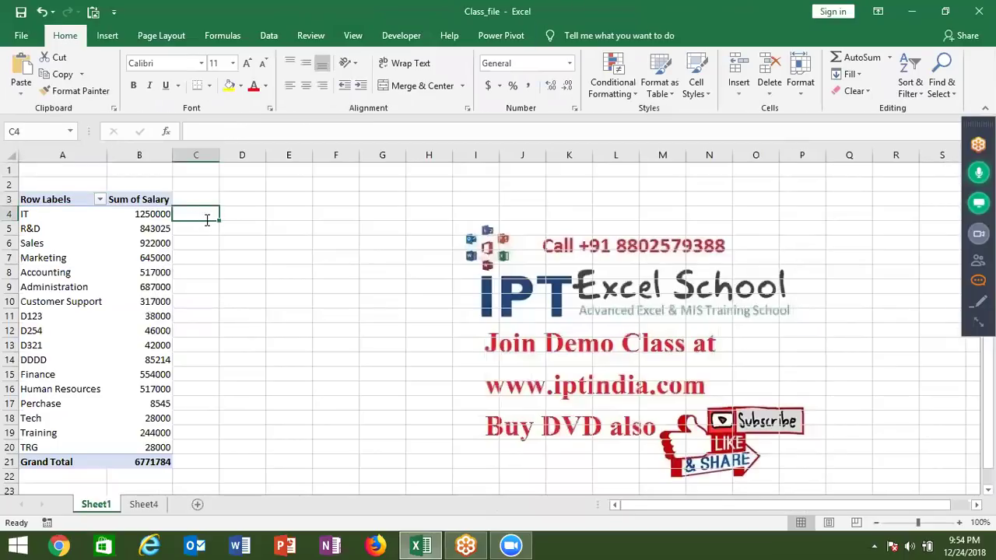
text(=)
key(Left)
text(/)
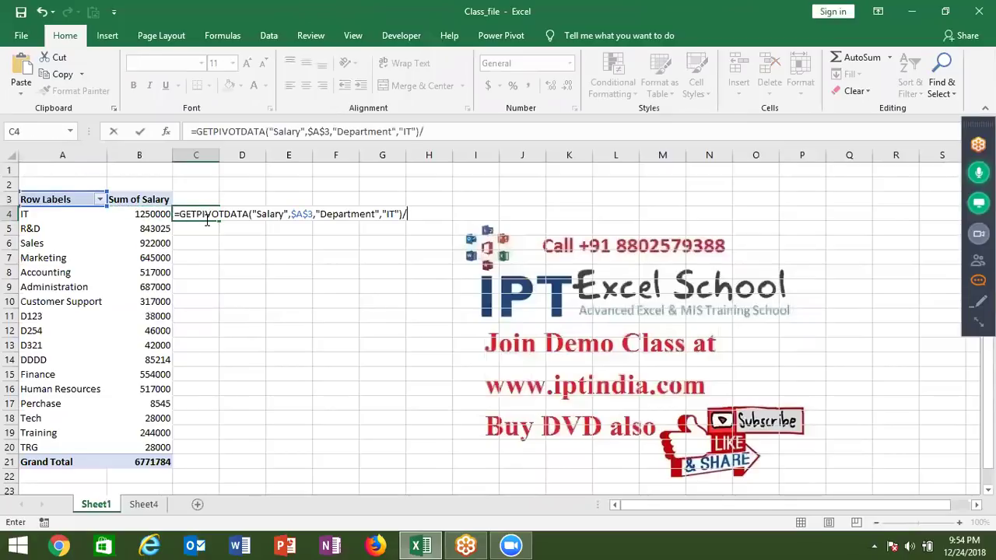
text(15)
key(Escape)
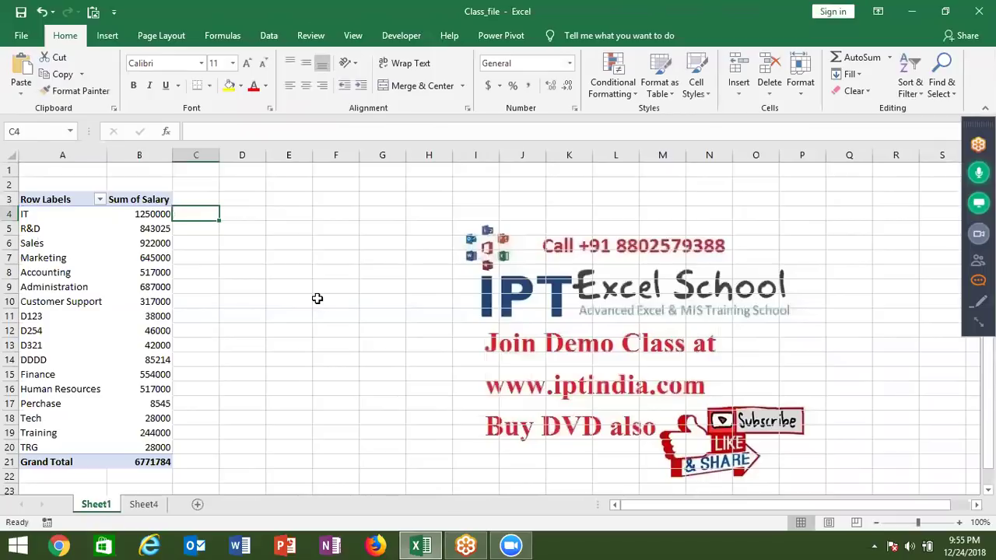
Enter 'Buget' as the department in cell G110 below the employee data
click(145, 506)
click(104, 404)
key(Left)
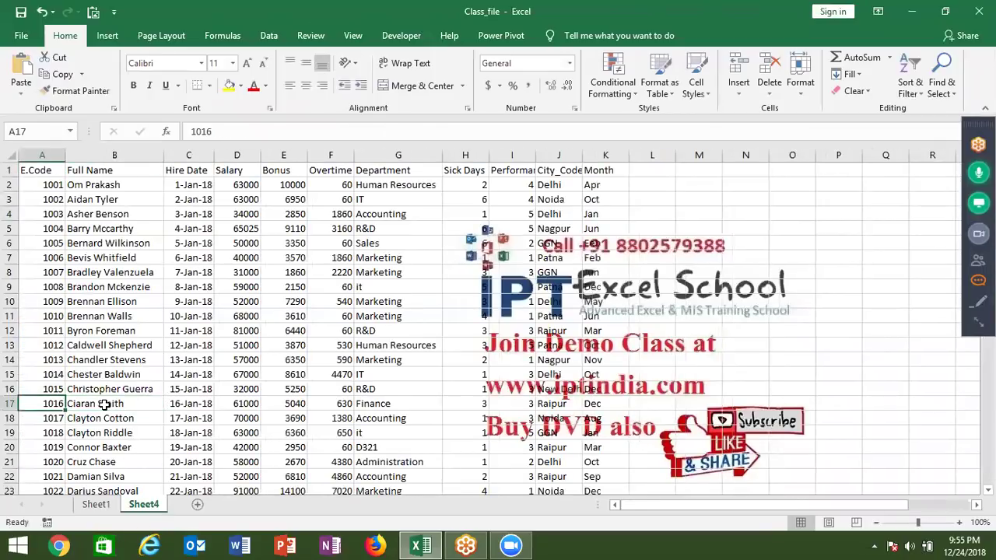
key(ctrl+Down)
key(Down)
key(Down)
key(Right)
key(Right)
key(Right)
key(Up)
key(Right)
key(Right)
key(Right)
text(Bu)
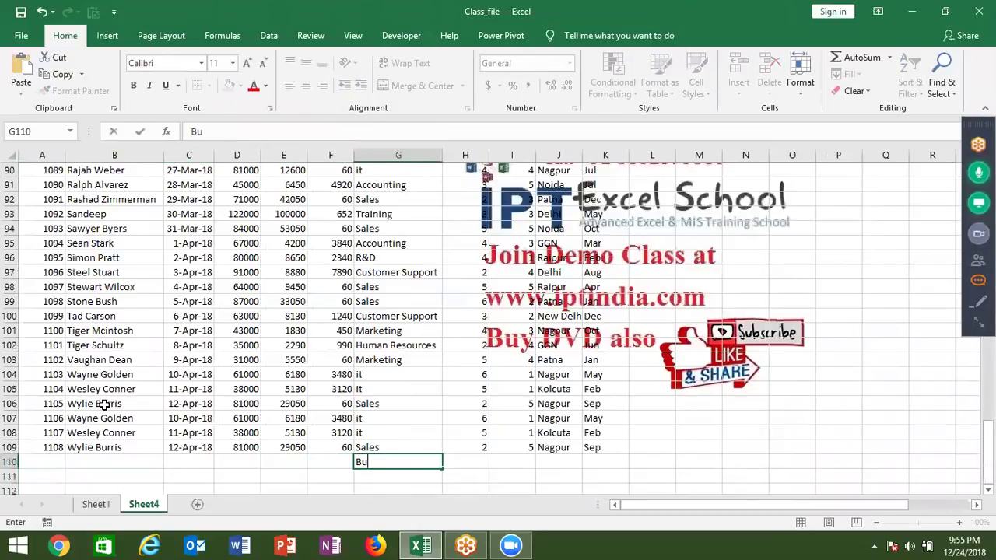
text(gged)
key(BackSpace)
text(t)
key(Return)
key(Up)
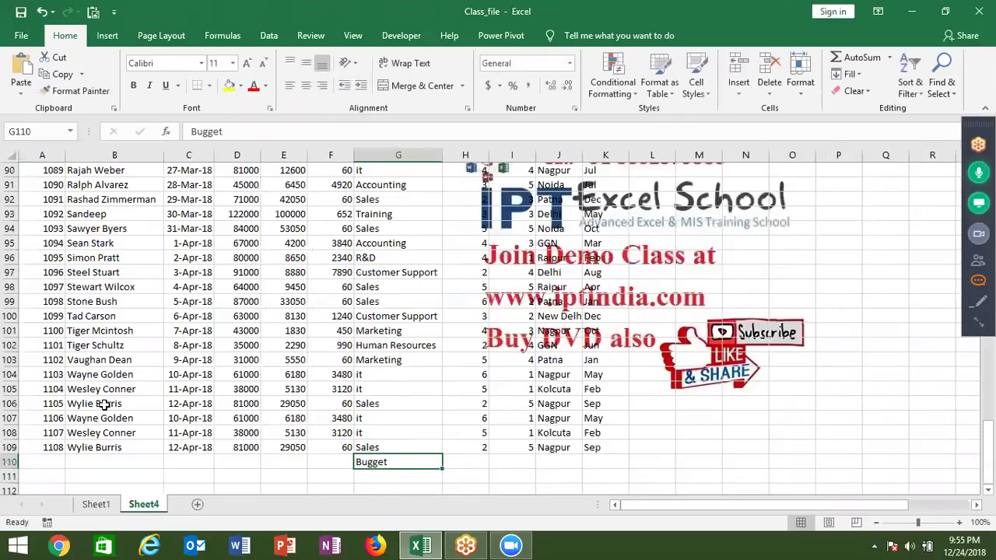
text(Bug)
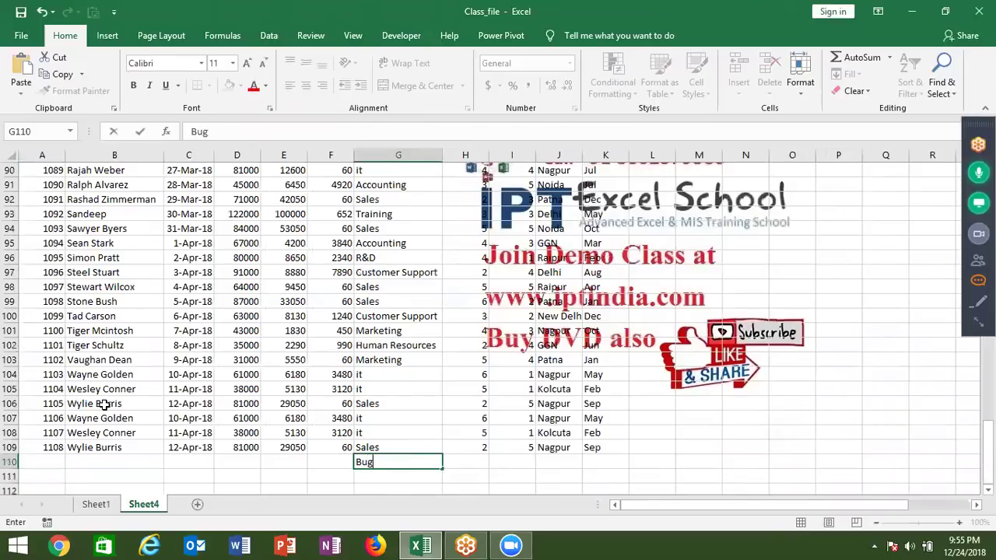
text(det)
key(Return)
key(Up)
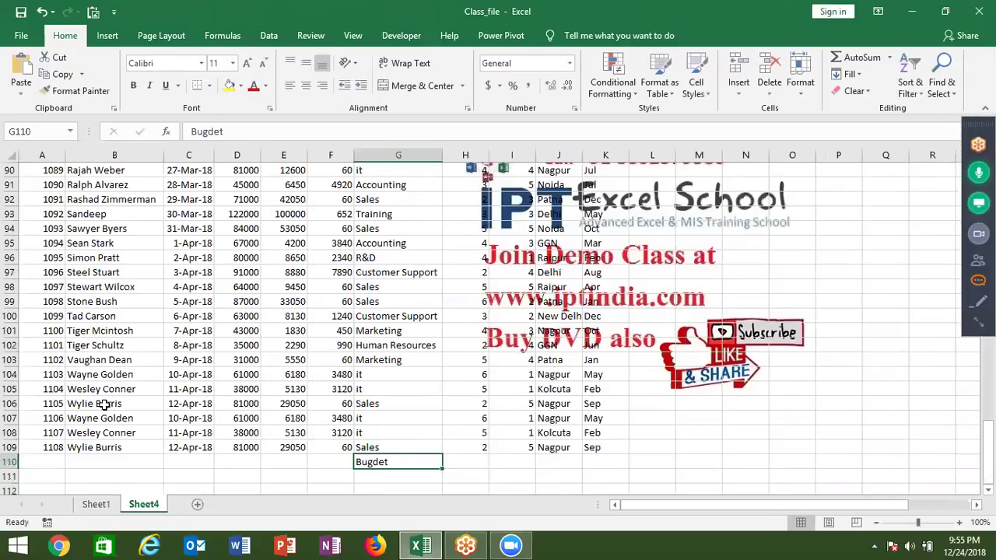
text(Bug)
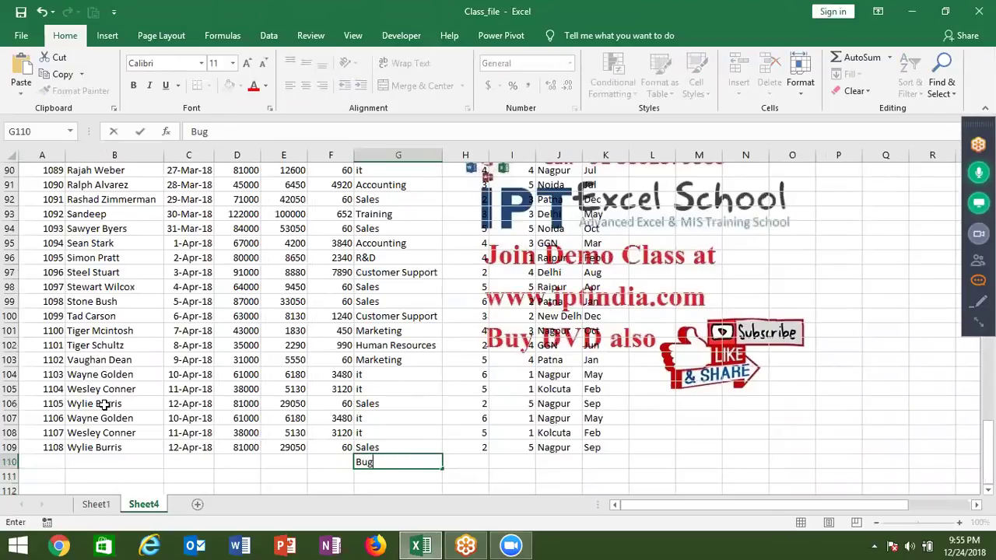
text(et)
key(Return)
Enter salary 1500000 in D110 and return to the Sheet1 pivot
key(Up)
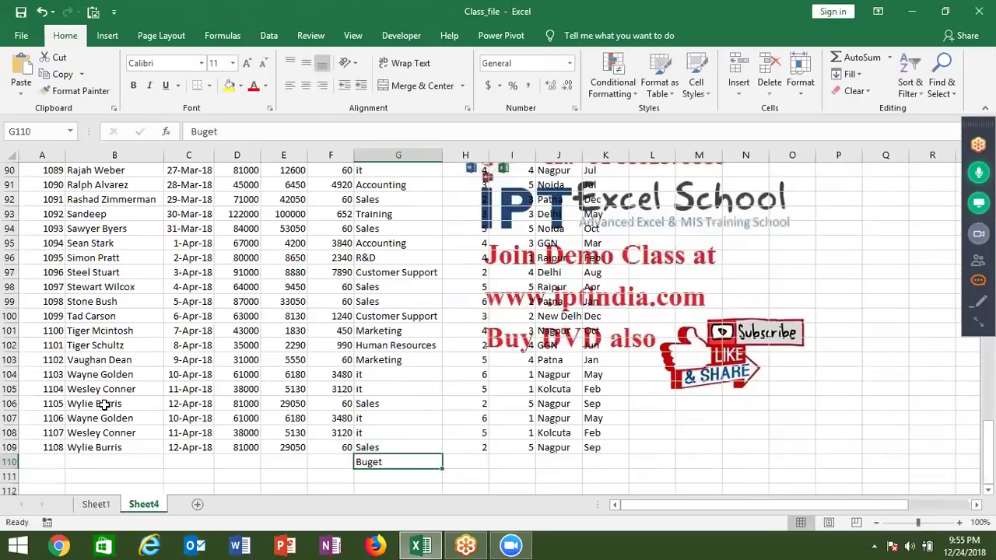
key(Left)
key(Left)
key(Left)
text(15)
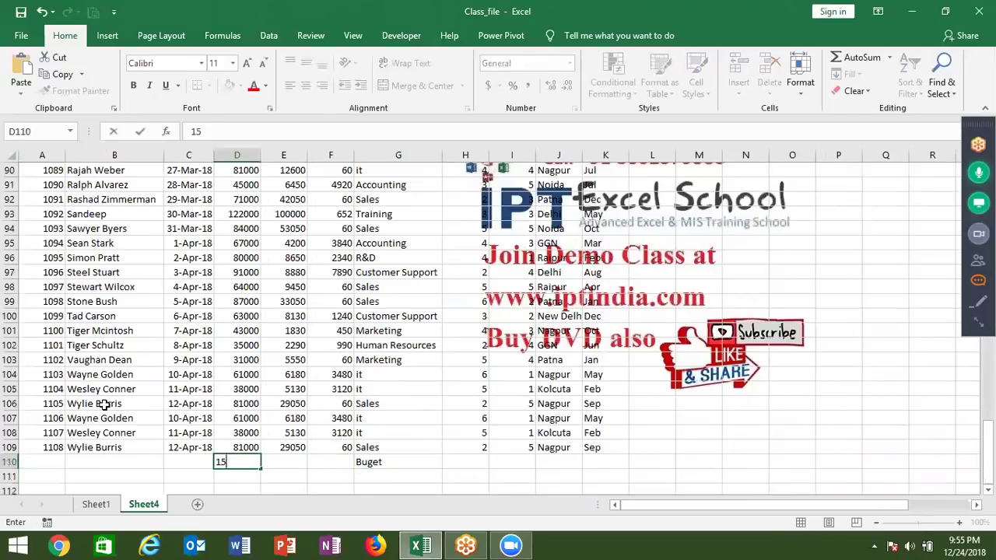
text(00)
text(000)
key(Return)
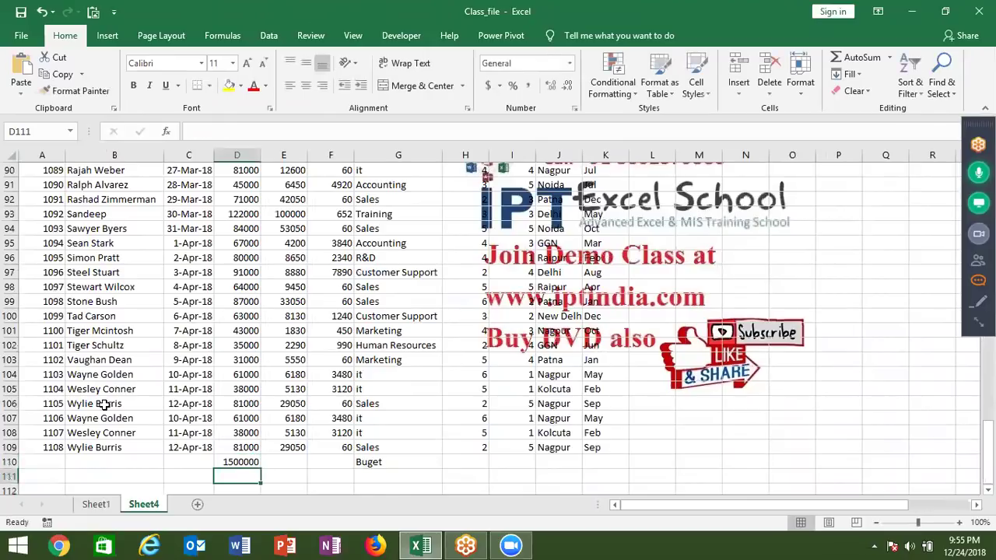
click(95, 504)
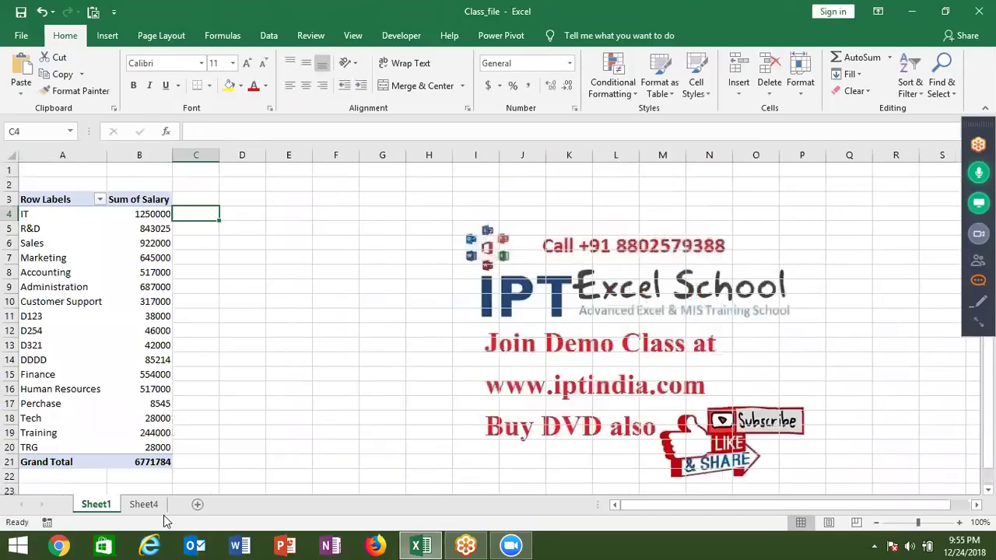
Review the Sheet4 salary values, then refresh the department salary pivot table
click(140, 504)
drag(253, 432, 201, 86)
click(95, 505)
click(128, 287)
right_click(128, 287)
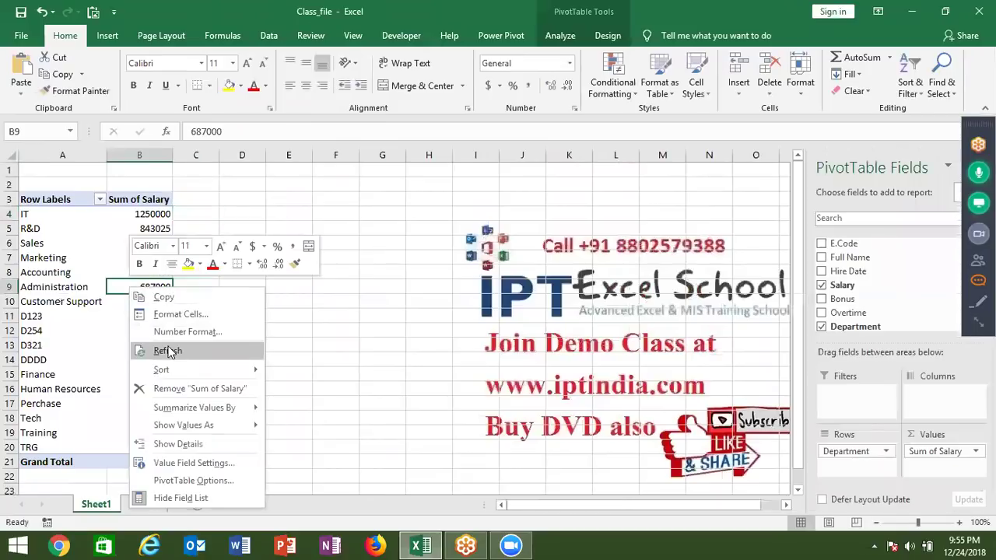
click(168, 352)
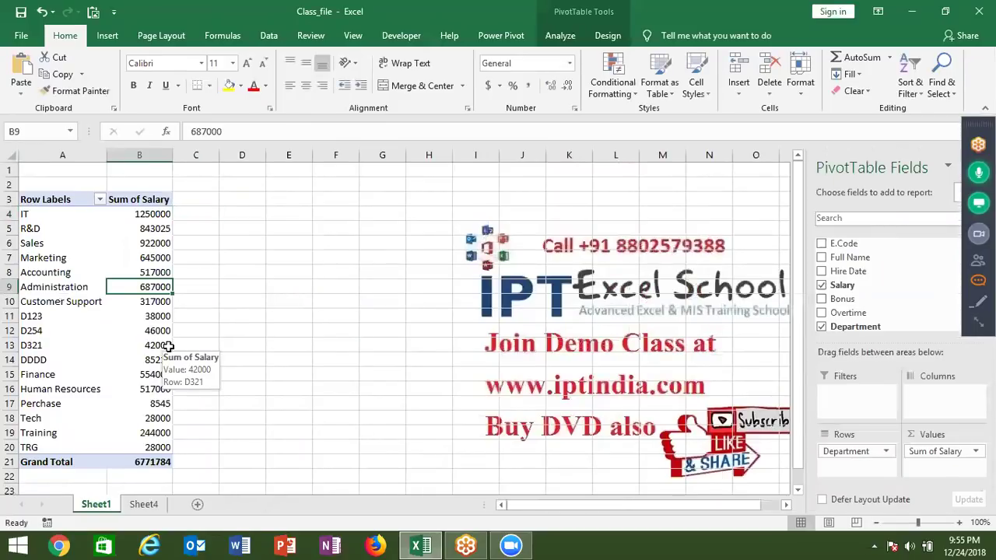
Check data rows 109 and 110 on Sheet4, then refresh the pivot again
click(144, 504)
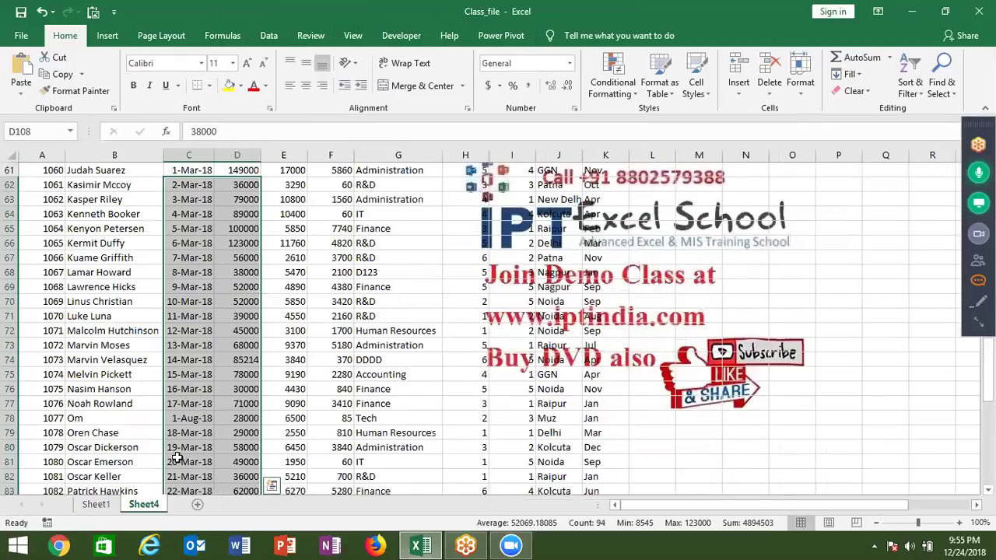
click(177, 459)
key(ctrl+Down)
key(Down)
key(Down)
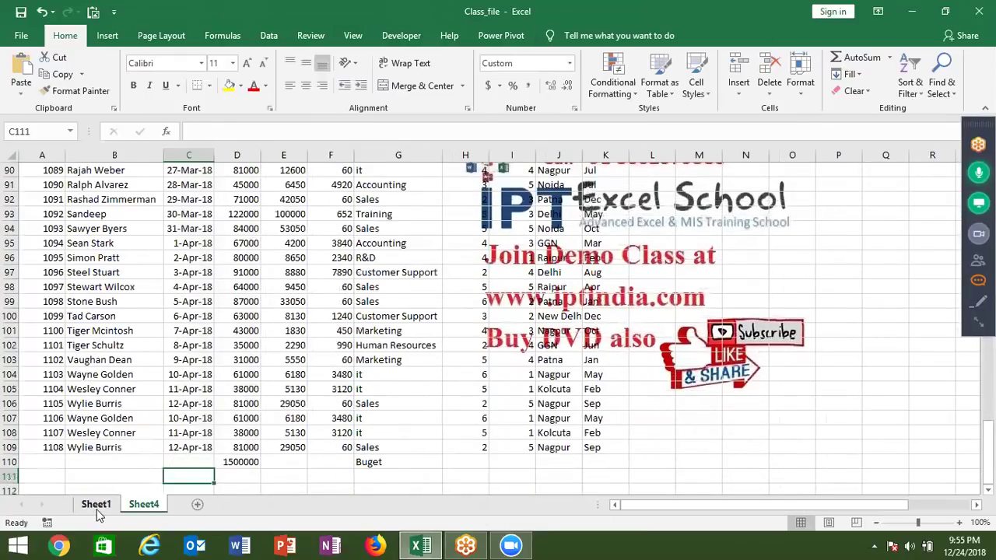
click(11, 448)
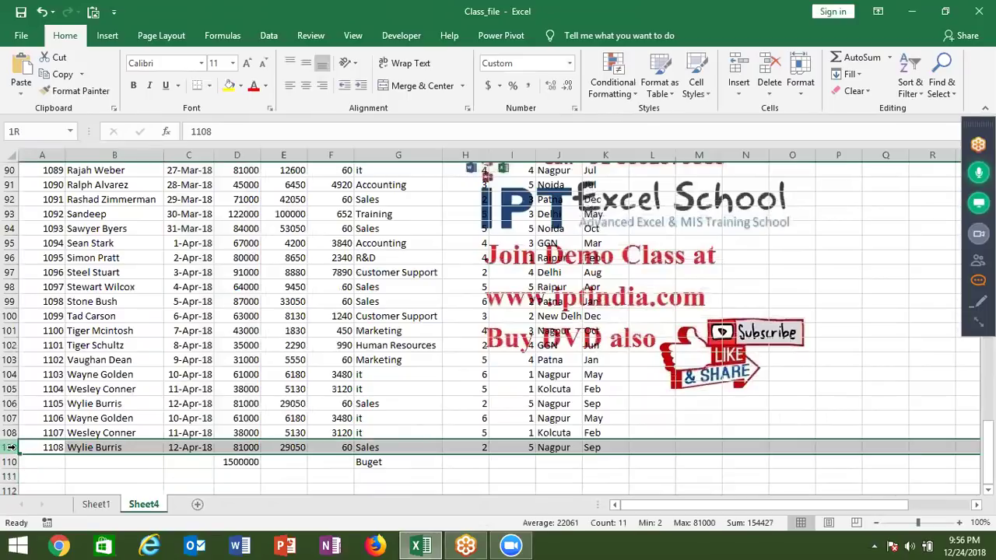
click(11, 461)
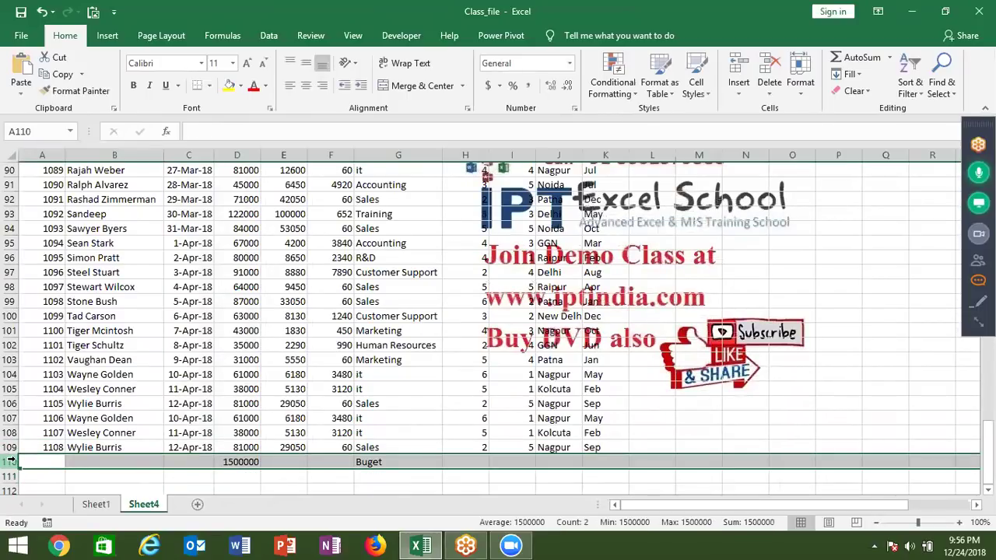
click(96, 504)
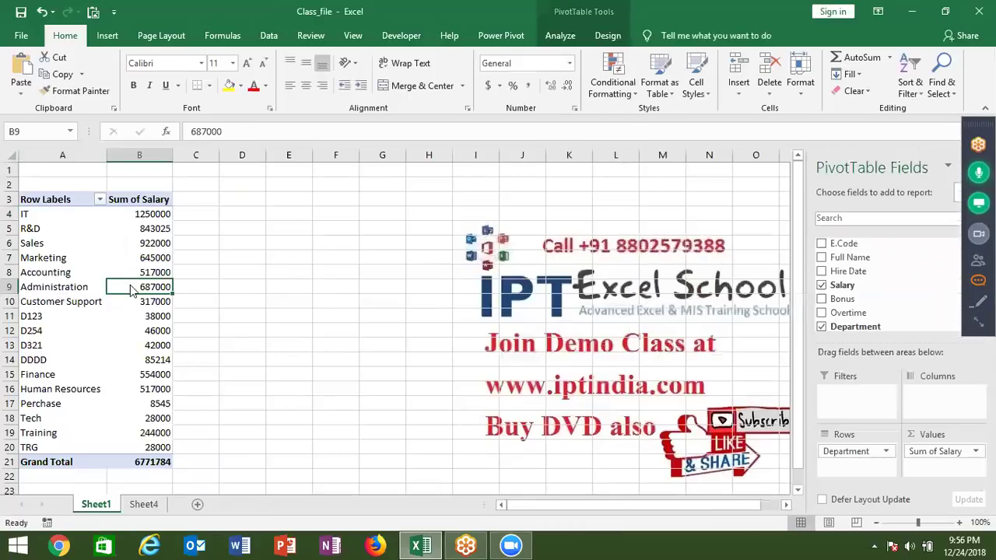
right_click(131, 288)
click(175, 348)
Change the pivot's data source to Sheet4!$A$1:$K$110 to include the Buget row
click(570, 37)
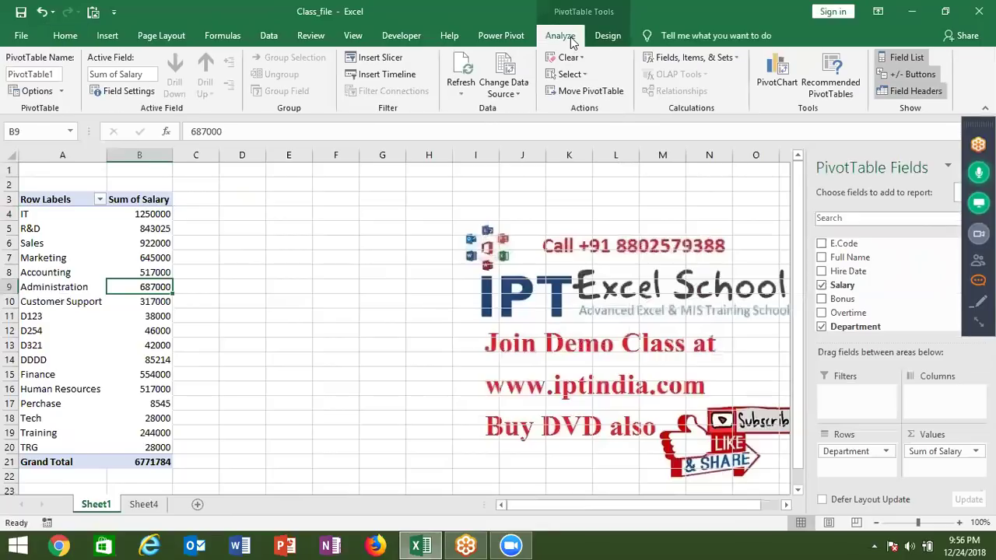
click(519, 95)
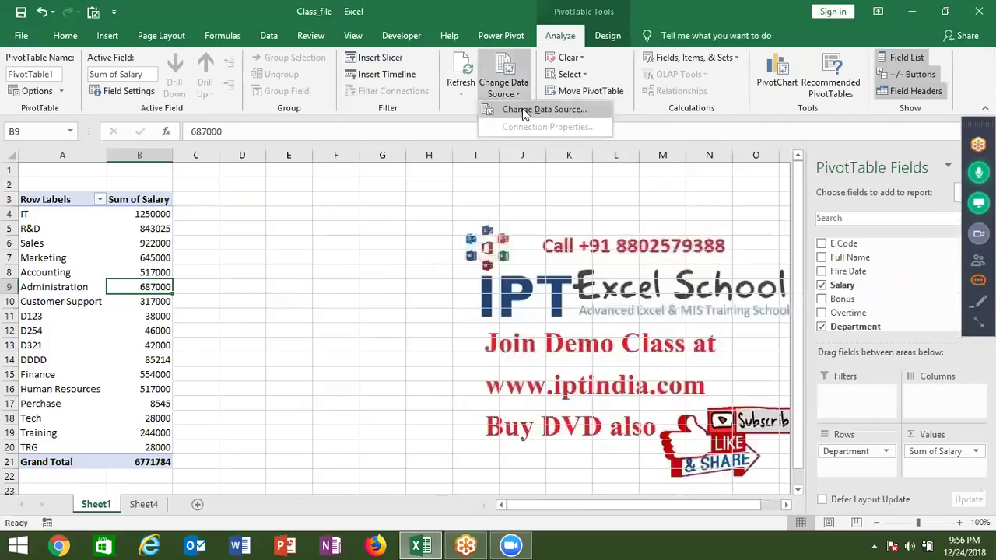
click(522, 108)
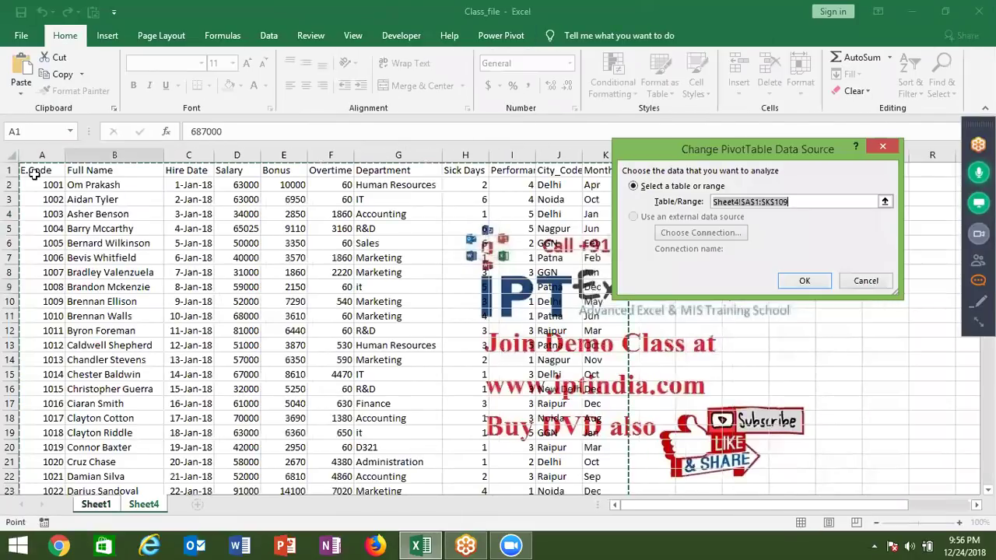
click(34, 173)
key(ctrl+shift+Right)
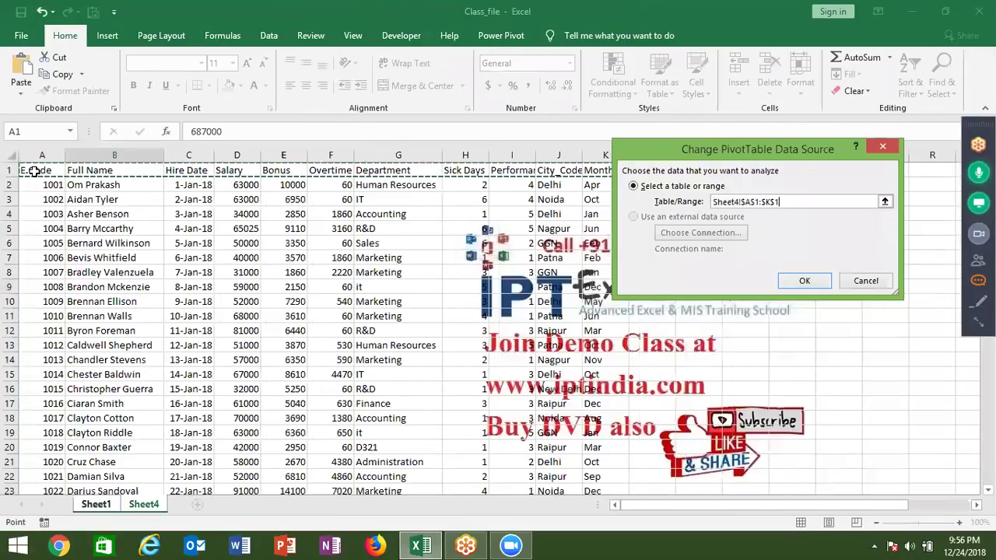
key(ctrl+shift+Down)
key(shift+Down)
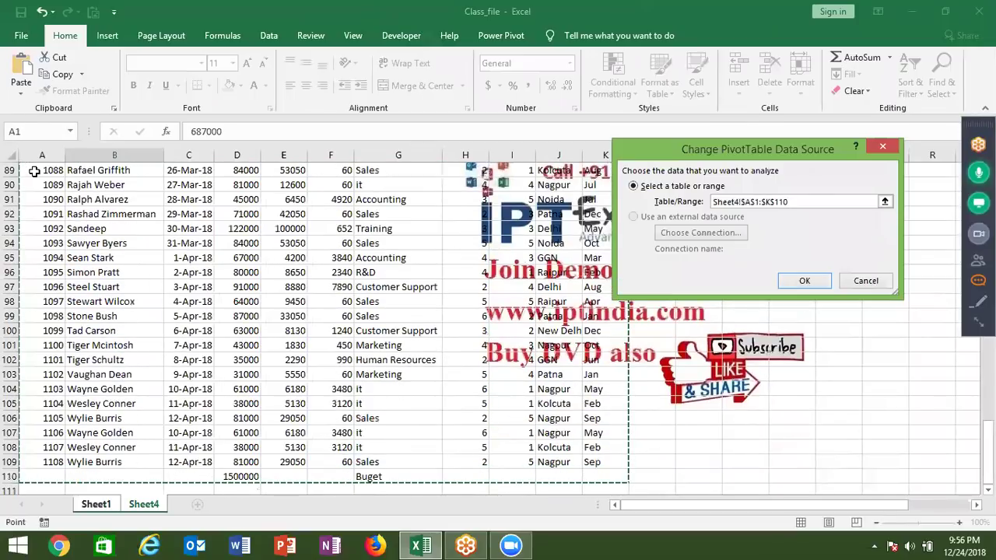
click(804, 281)
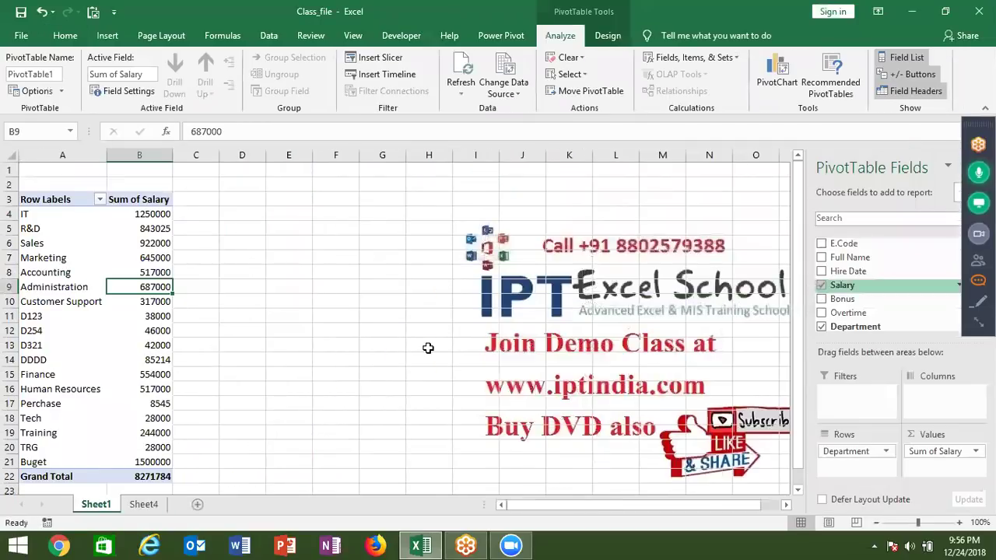
Drag Salary into Values again, creating a Sum of Salary2 column
click(173, 462)
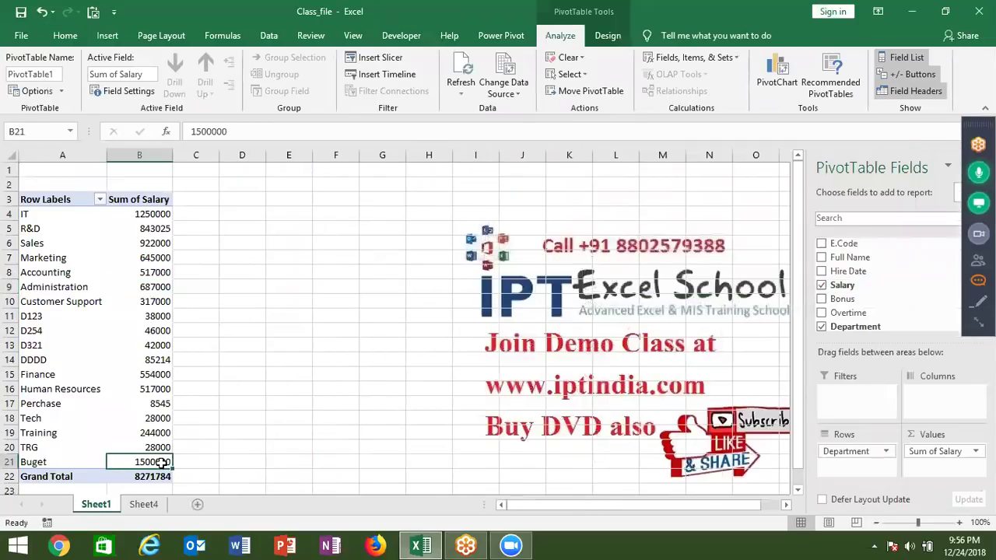
drag(160, 448, 156, 228)
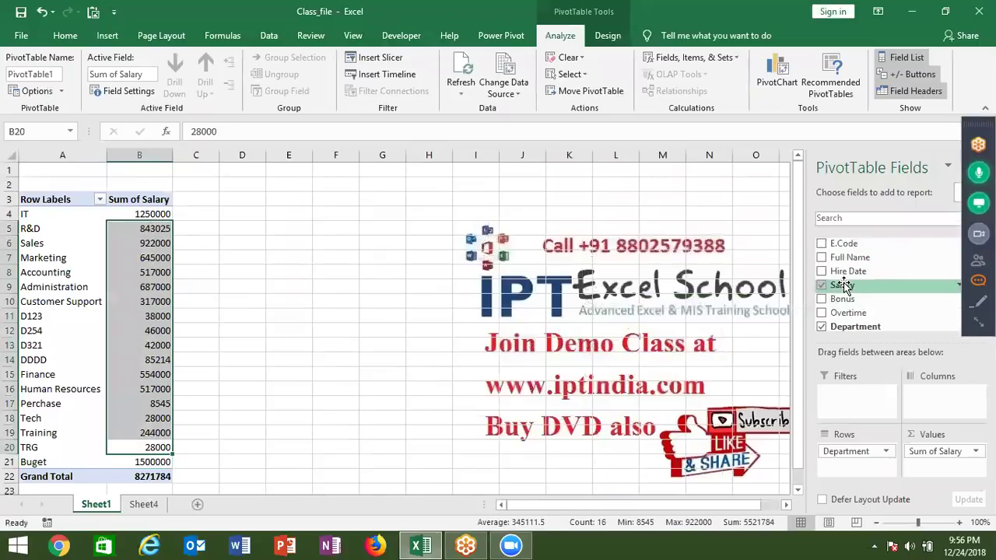
drag(843, 285, 951, 467)
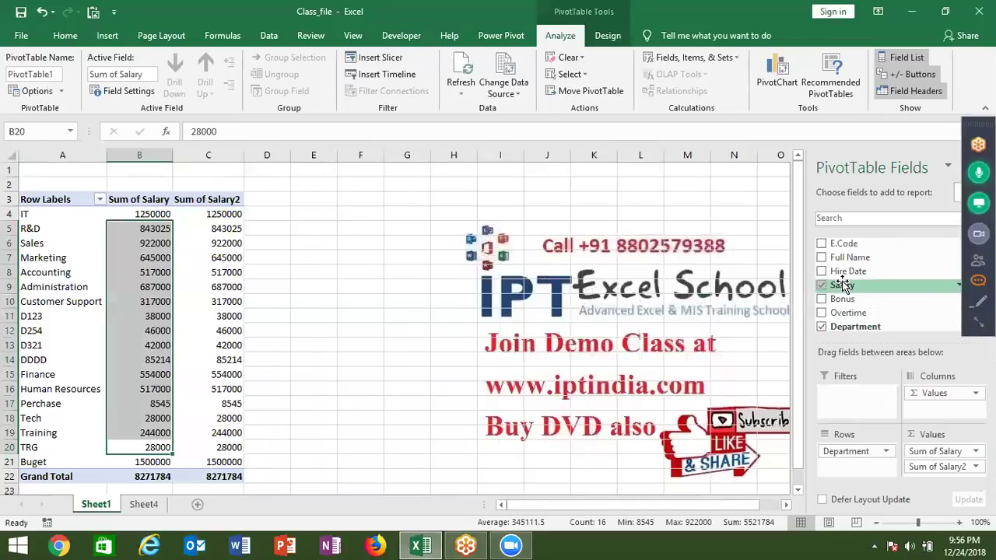
drag(842, 285, 932, 420)
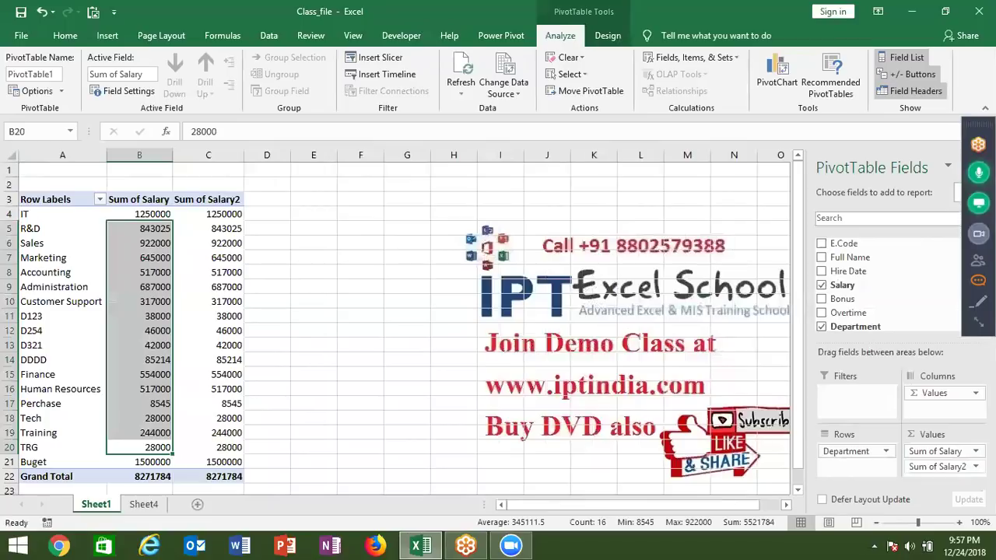
Set Sum of Salary2 to show values as % Of, base field Department, base item Buget
click(938, 466)
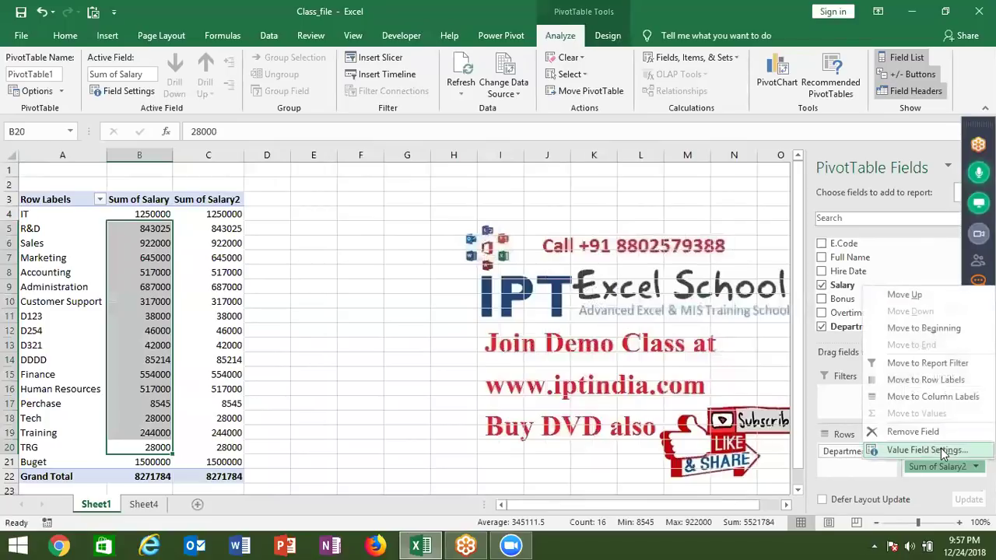
click(941, 448)
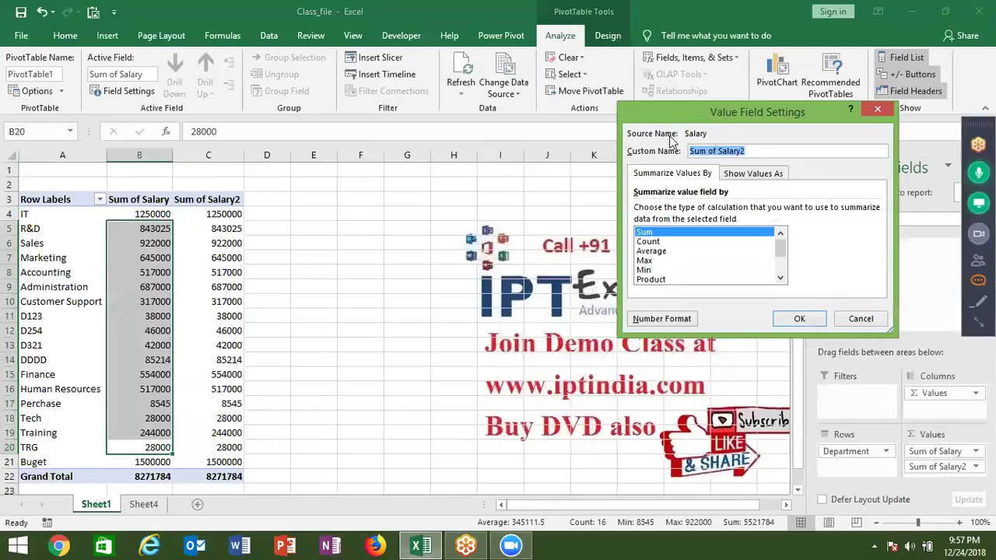
drag(669, 117, 522, 123)
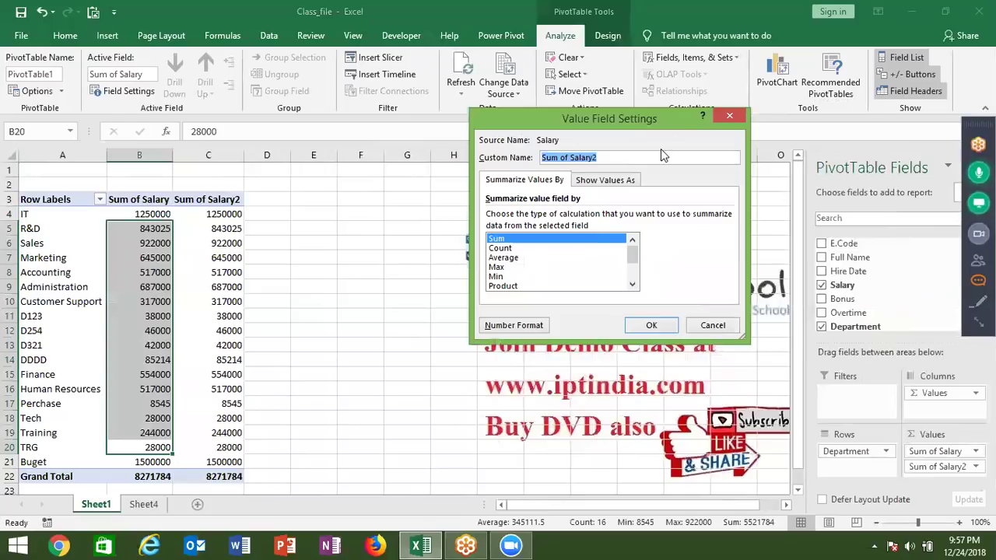
click(623, 187)
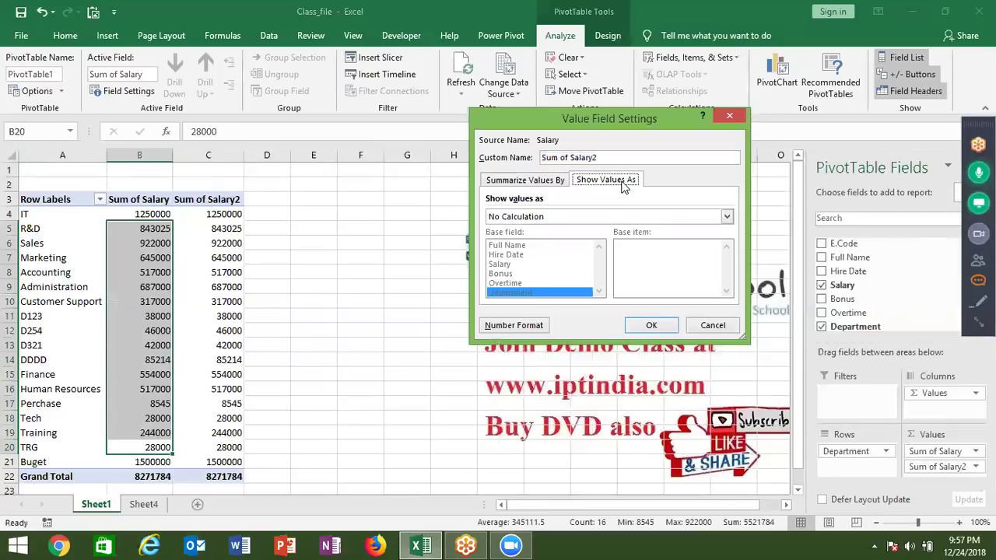
click(586, 215)
key(Down)
key(Down)
key(Down)
key(Down)
key(Return)
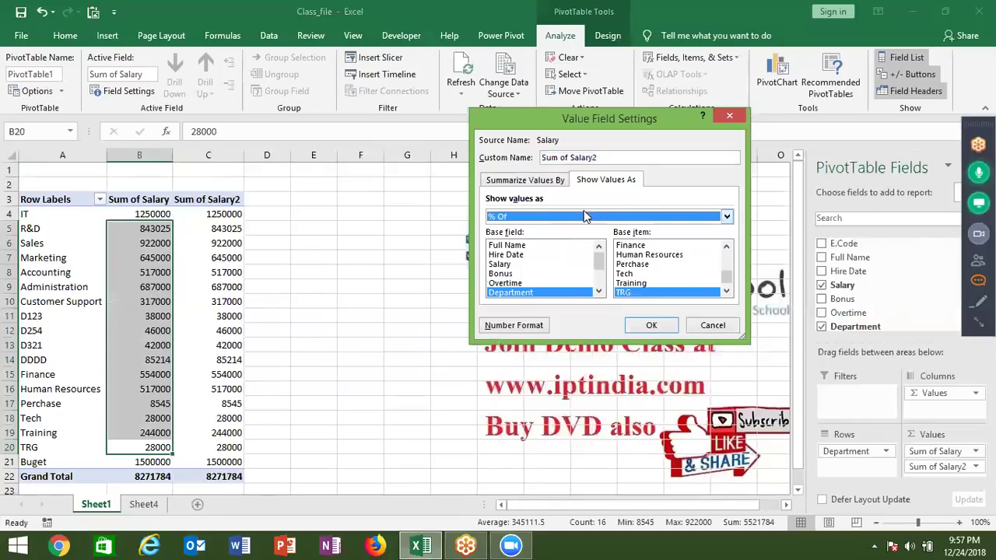
click(726, 291)
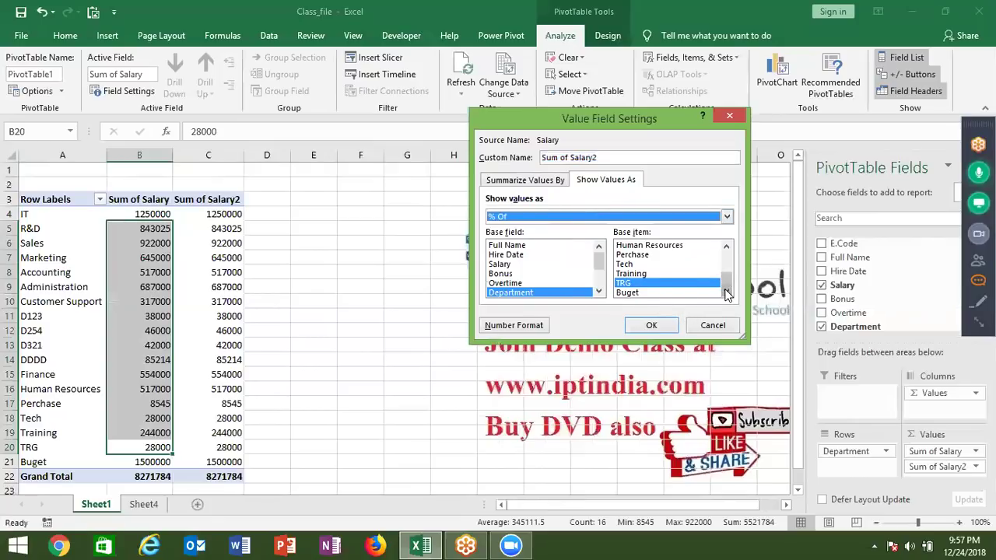
click(684, 294)
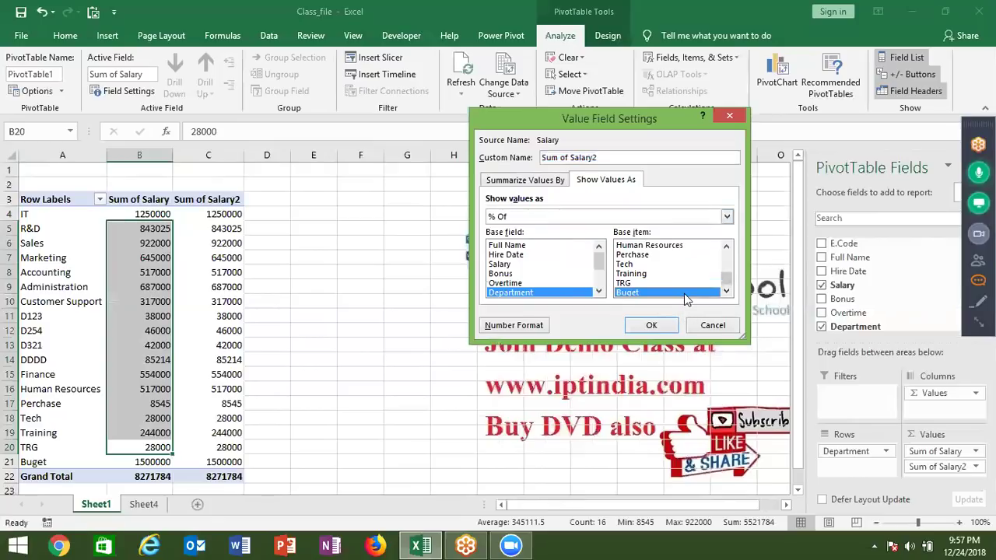
click(649, 326)
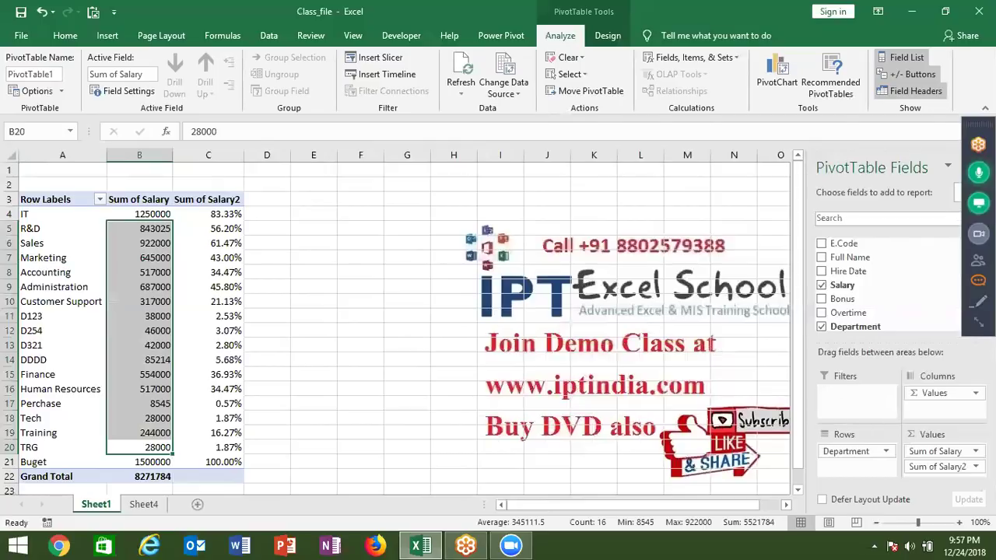
Switch Sum of Salary2's Show Values As setting to % of Grand Total
click(942, 466)
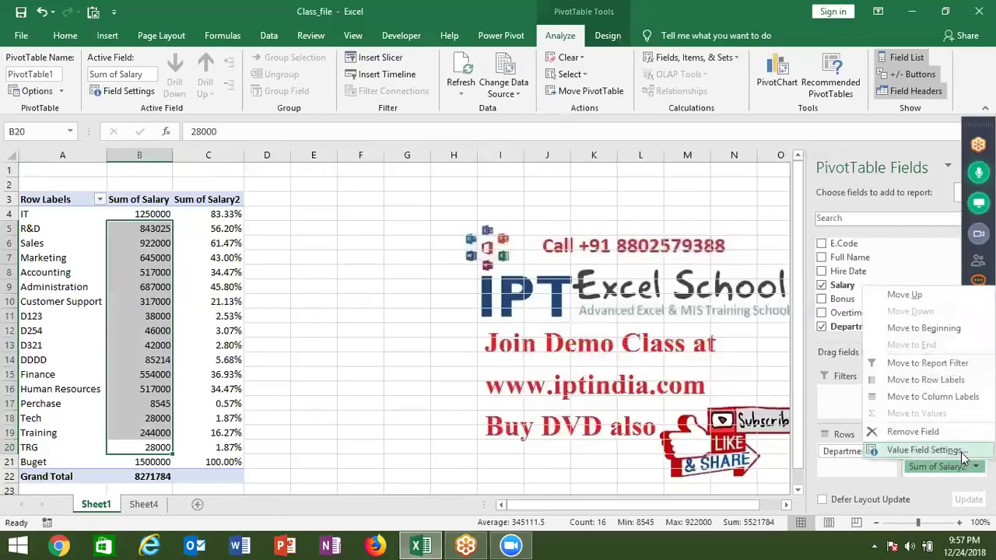
click(873, 450)
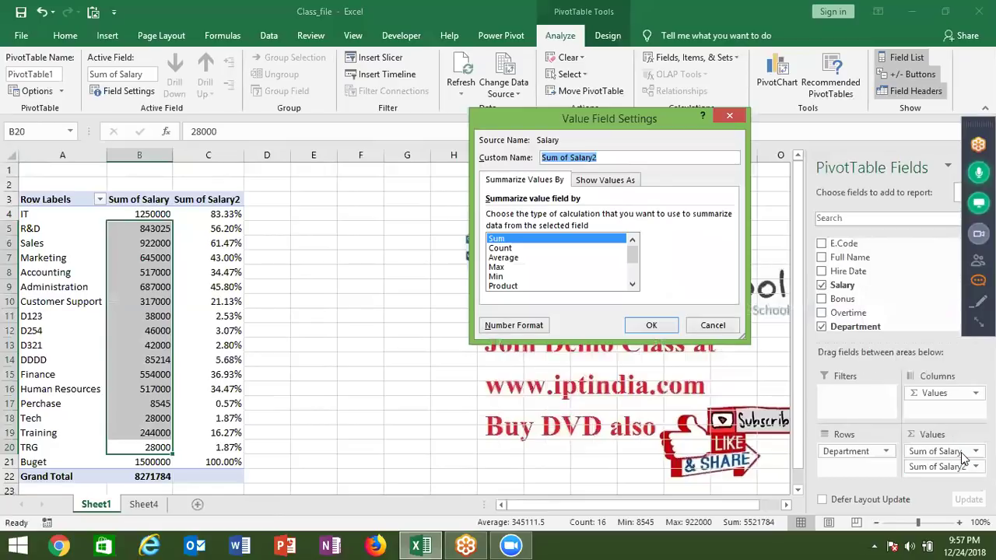
click(601, 184)
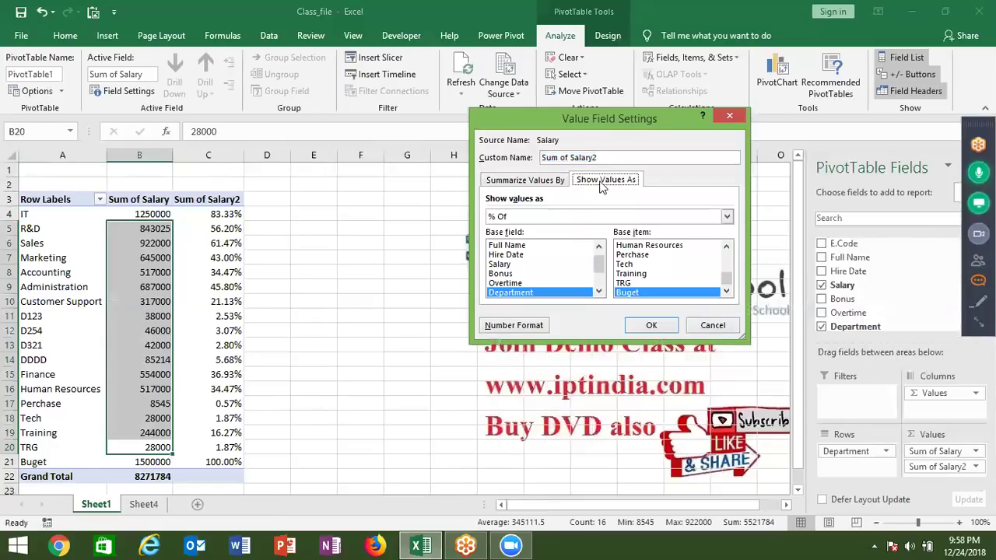
click(553, 206)
click(559, 219)
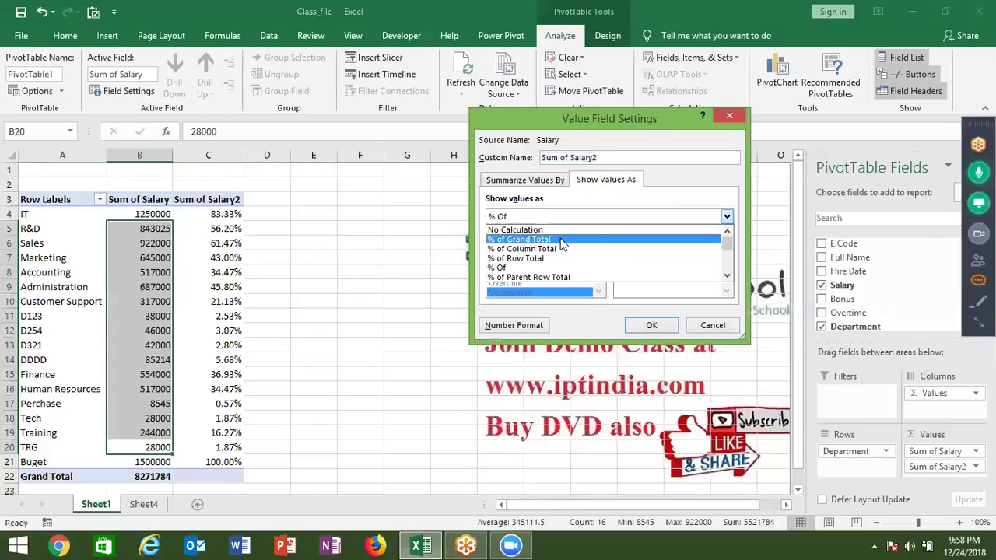
click(561, 239)
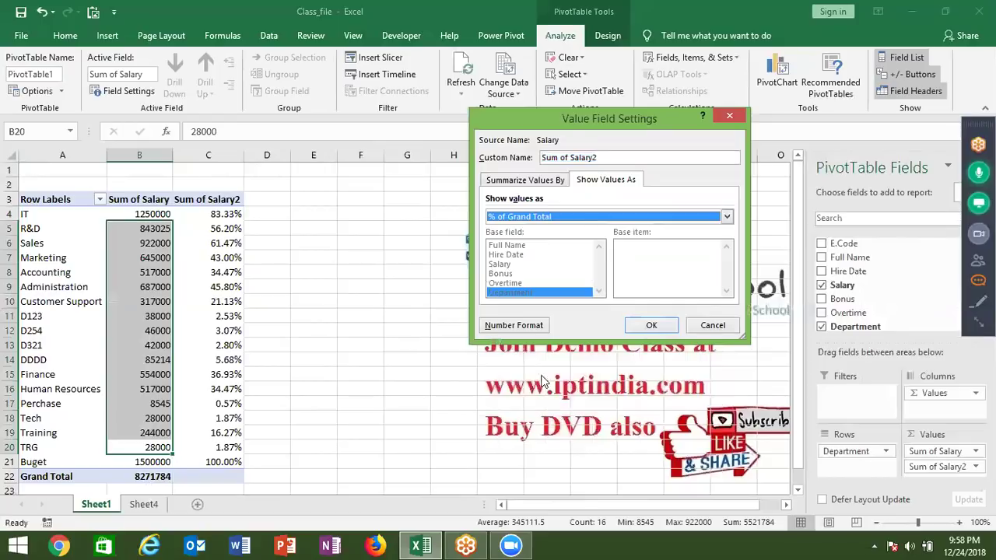
click(652, 326)
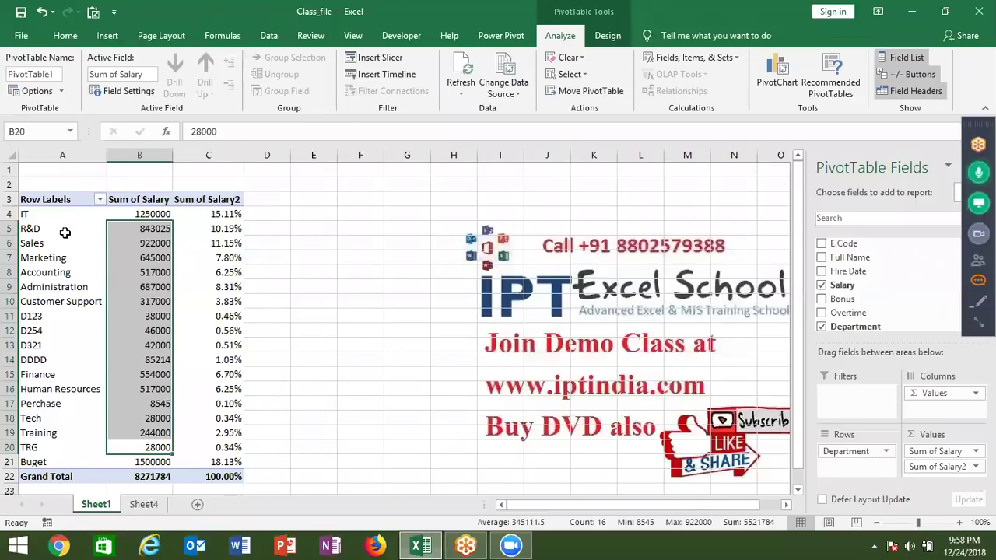
click(216, 218)
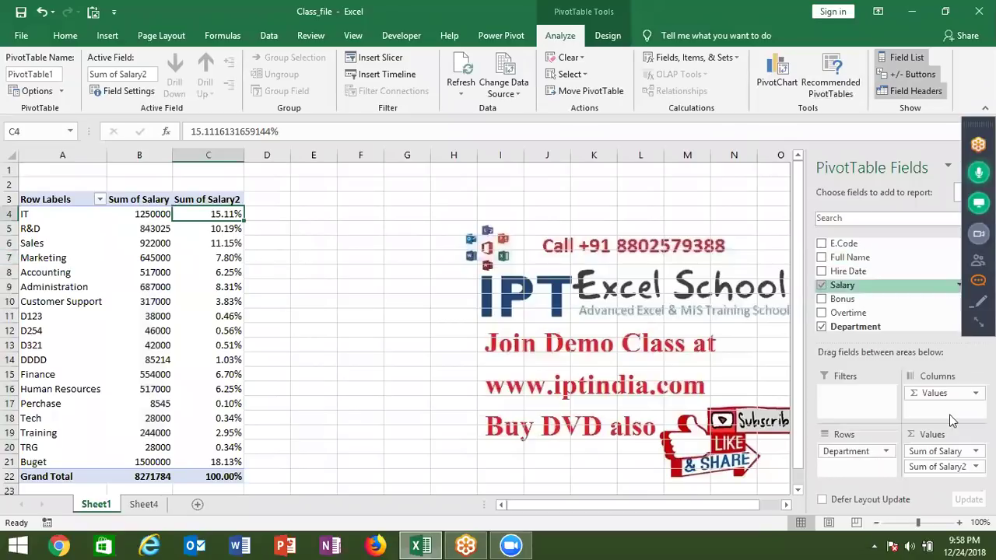
Set Sum of Salary2 to show Difference From, using Buget as the base item
click(938, 466)
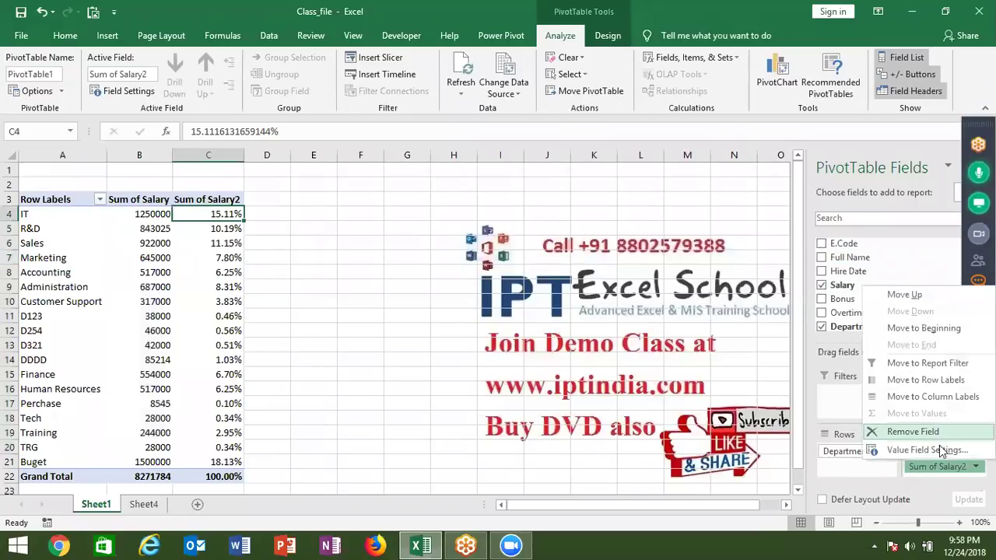
click(939, 450)
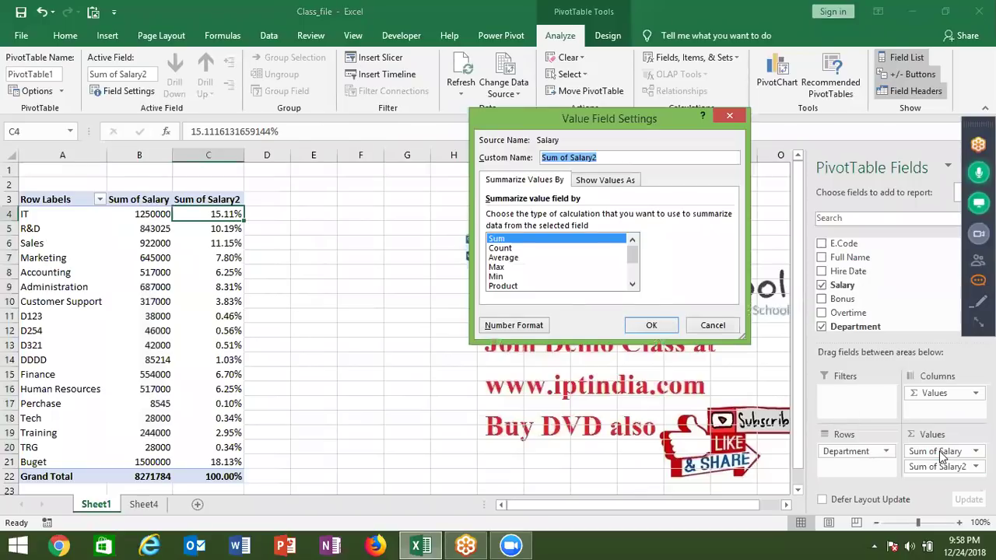
click(606, 180)
click(578, 219)
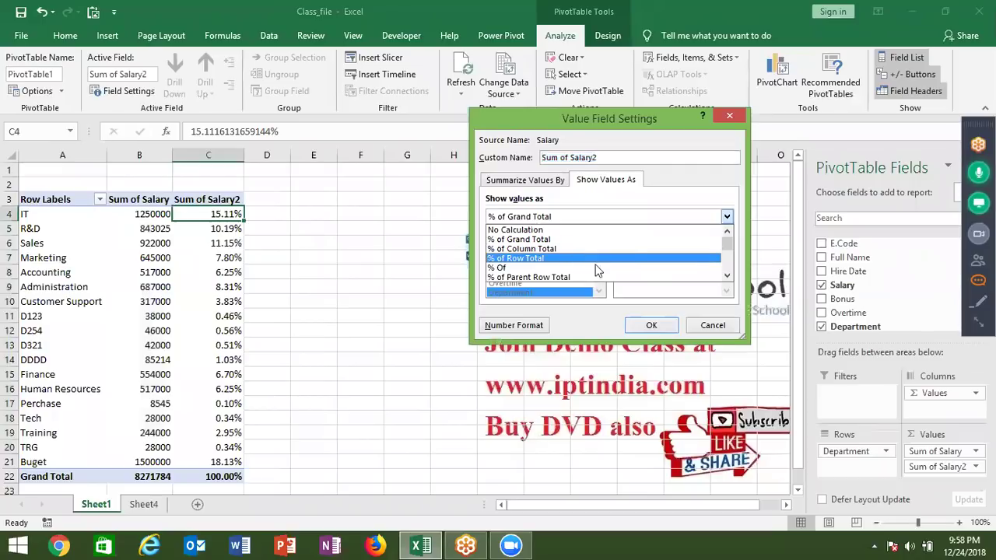
click(726, 276)
double_click(726, 276)
click(726, 276)
click(726, 276)
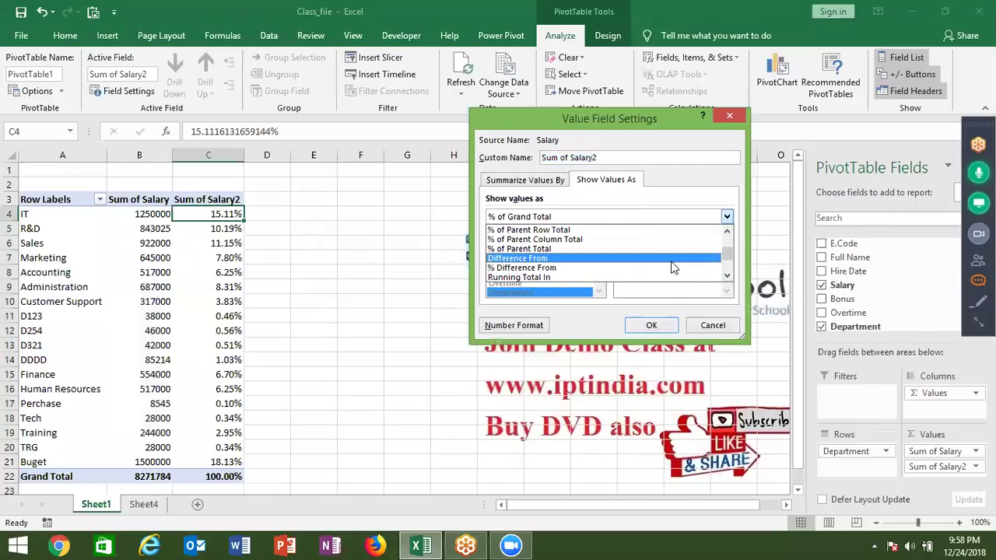
click(673, 259)
click(653, 325)
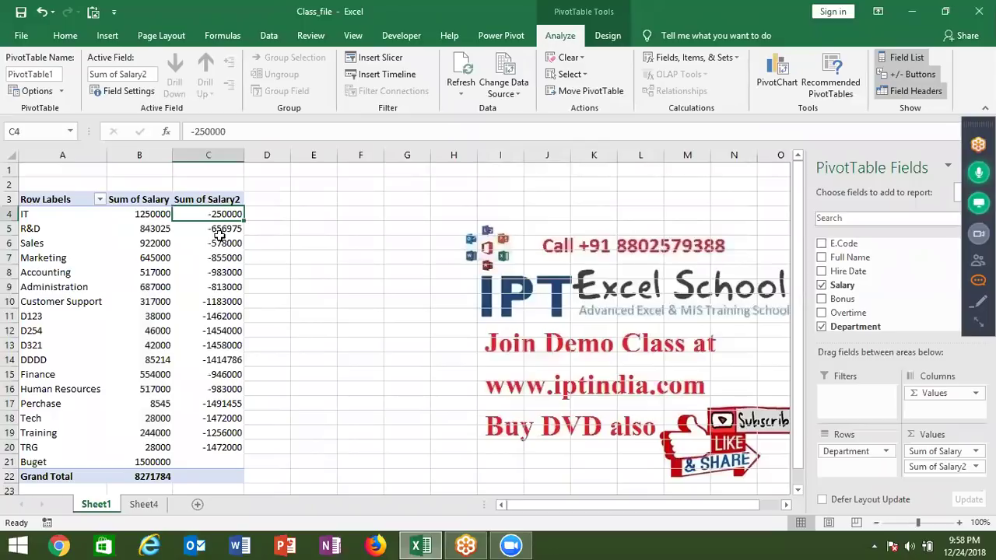
mouse_move(219, 253)
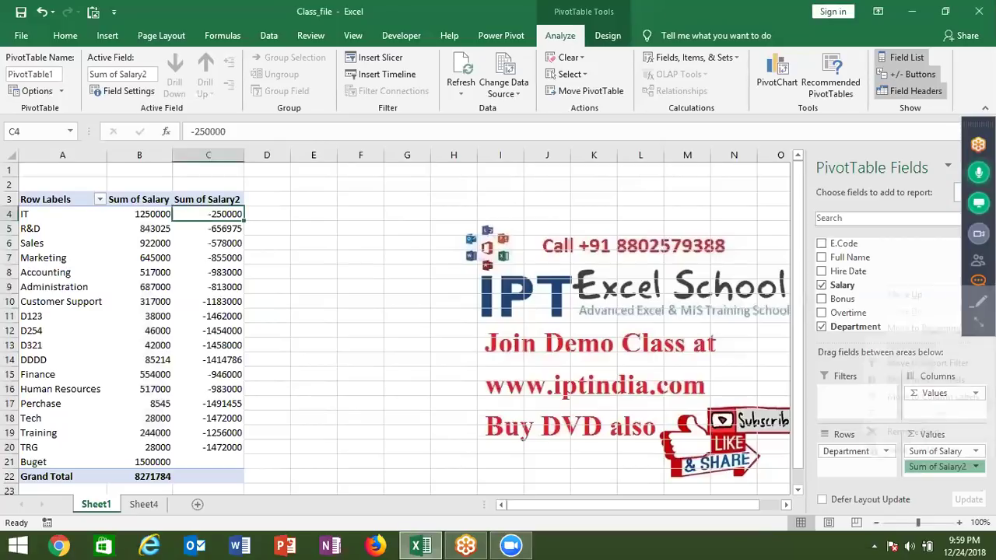
Set Sum of Salary2 to Running Total In with Department as the base field
click(941, 466)
click(926, 450)
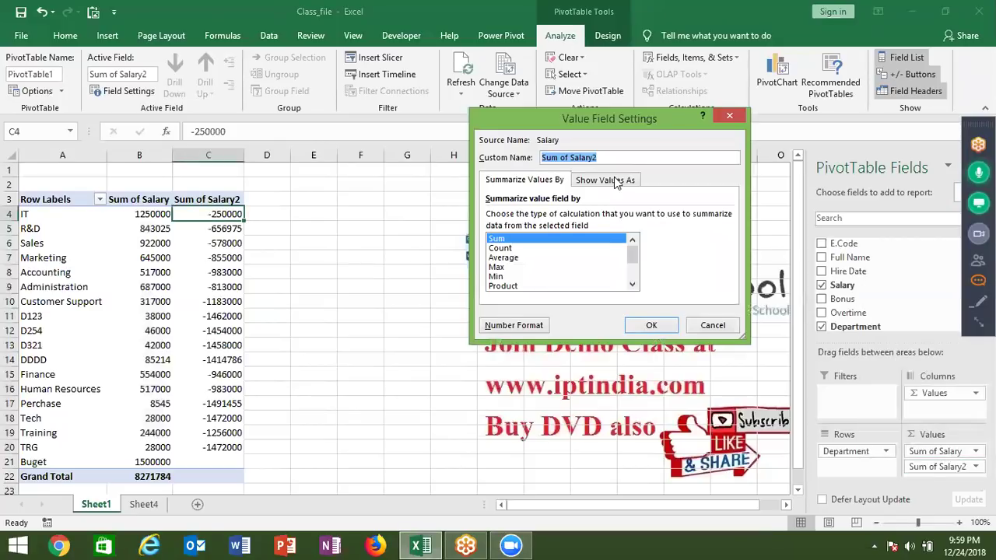
click(604, 180)
click(607, 219)
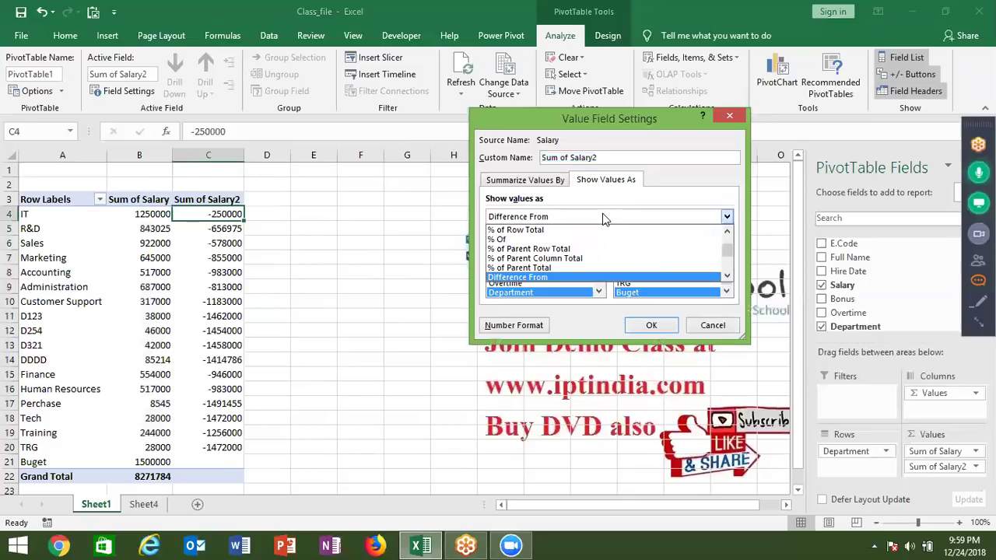
click(726, 278)
click(727, 278)
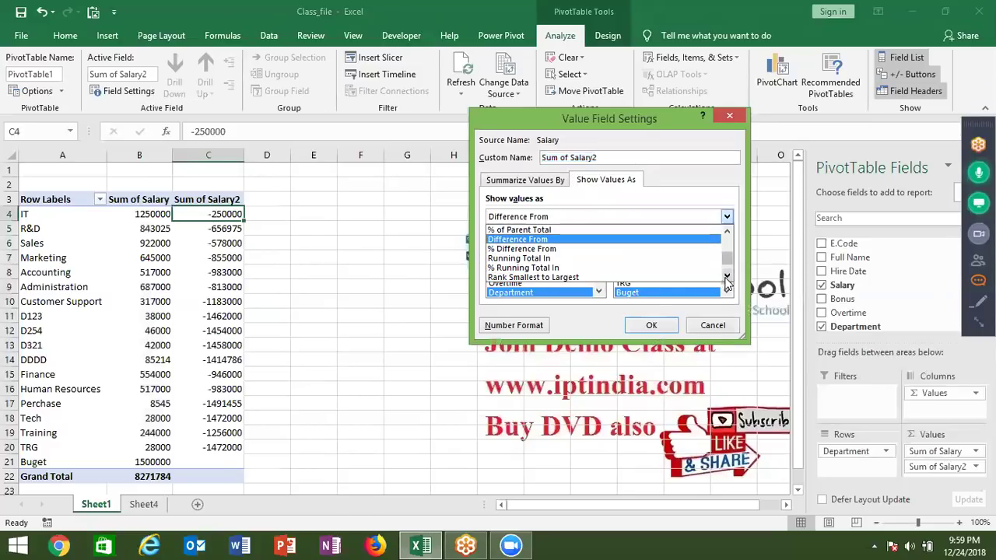
click(678, 260)
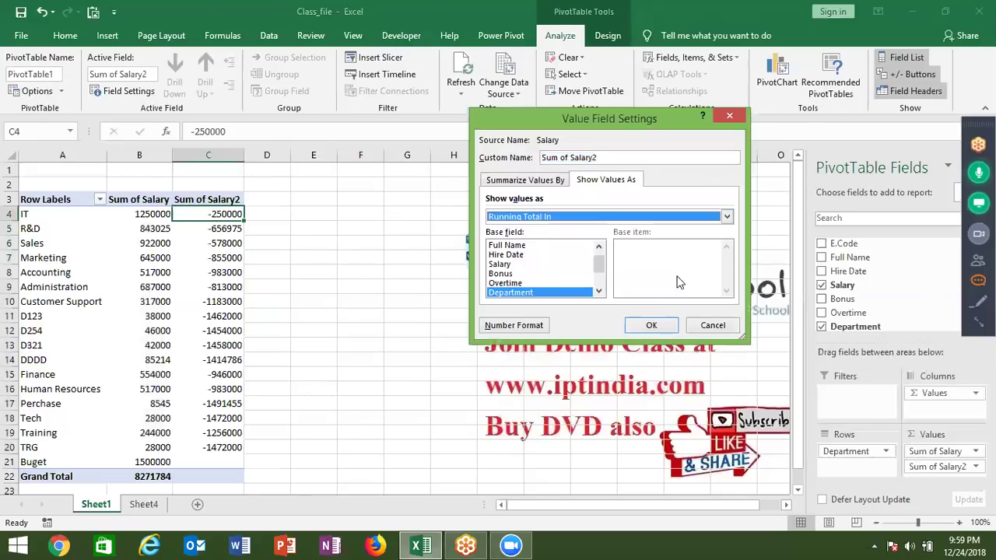
click(654, 325)
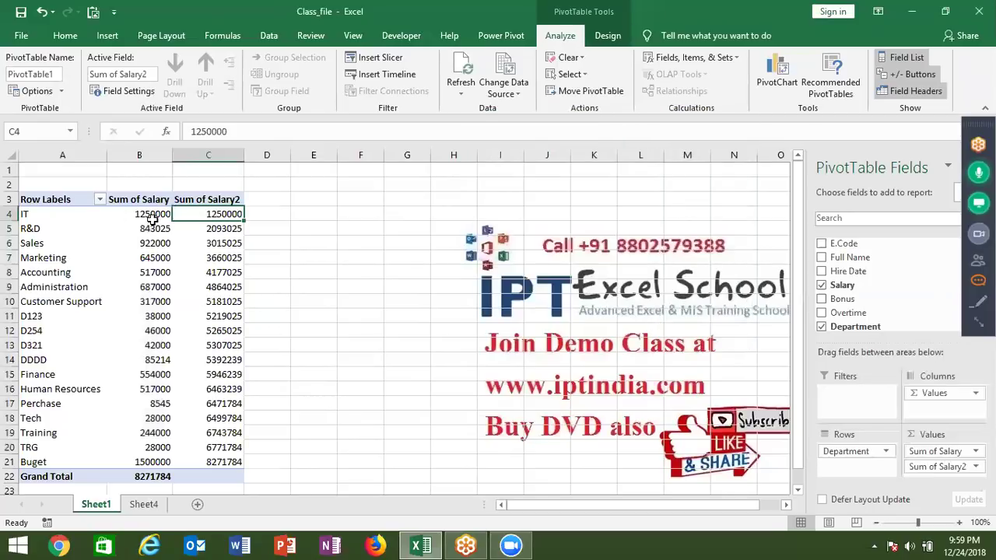
click(208, 228)
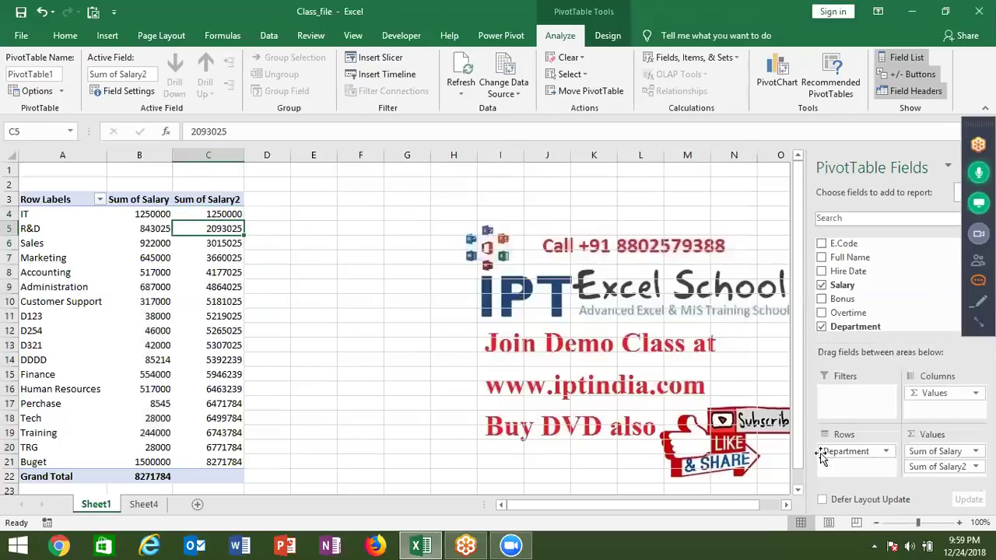
drag(837, 455, 849, 308)
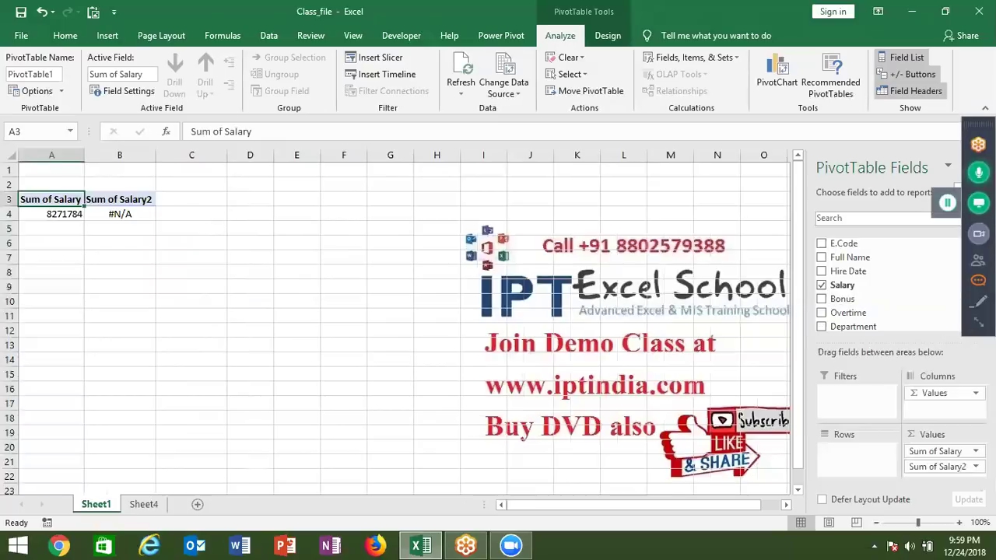
drag(979, 125, 790, 8)
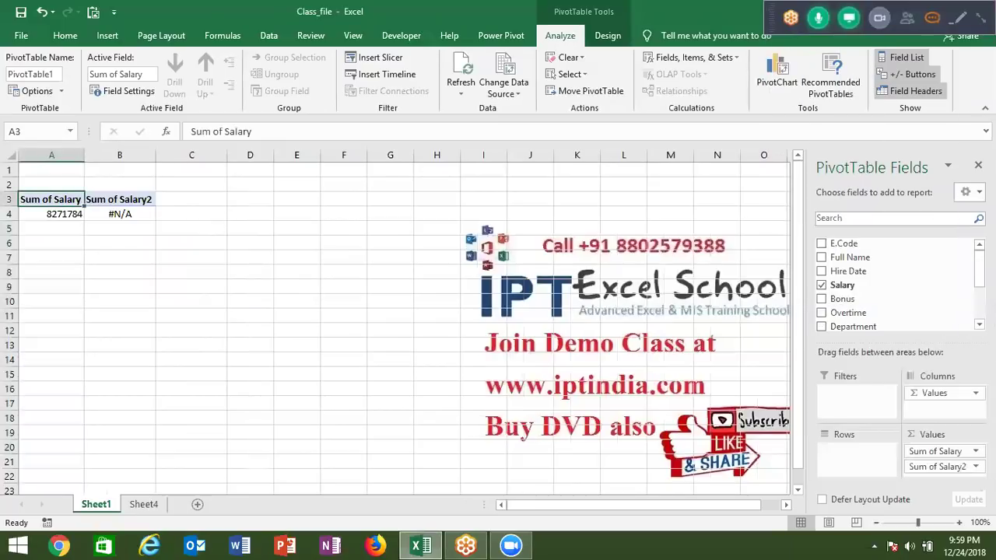
scroll(895, 284, down, 3)
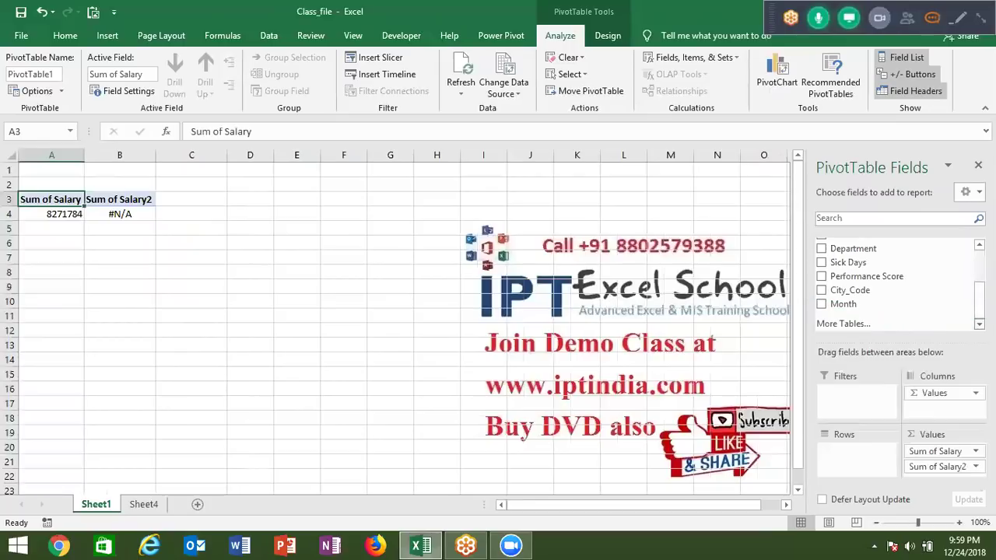
drag(890, 304, 847, 448)
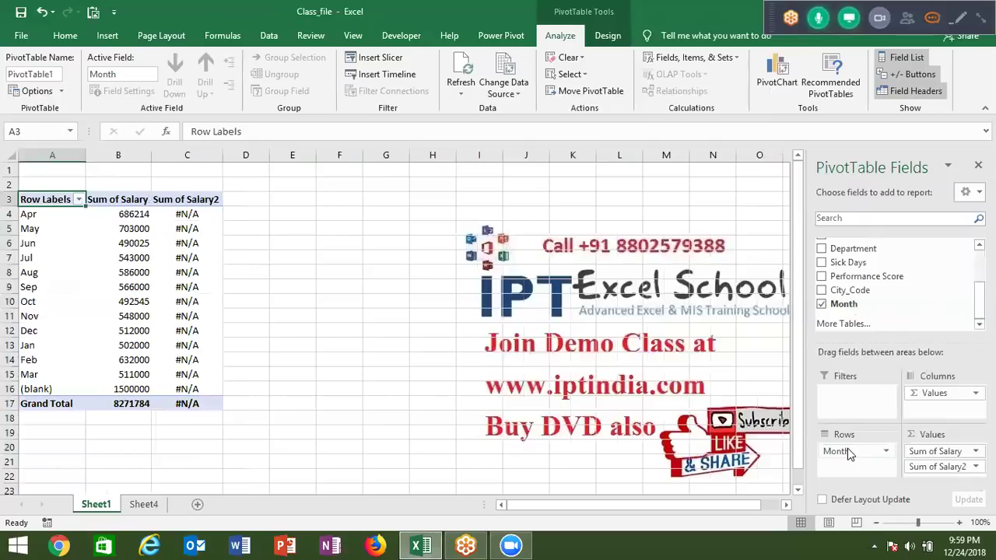
drag(848, 451, 895, 293)
drag(853, 249, 856, 467)
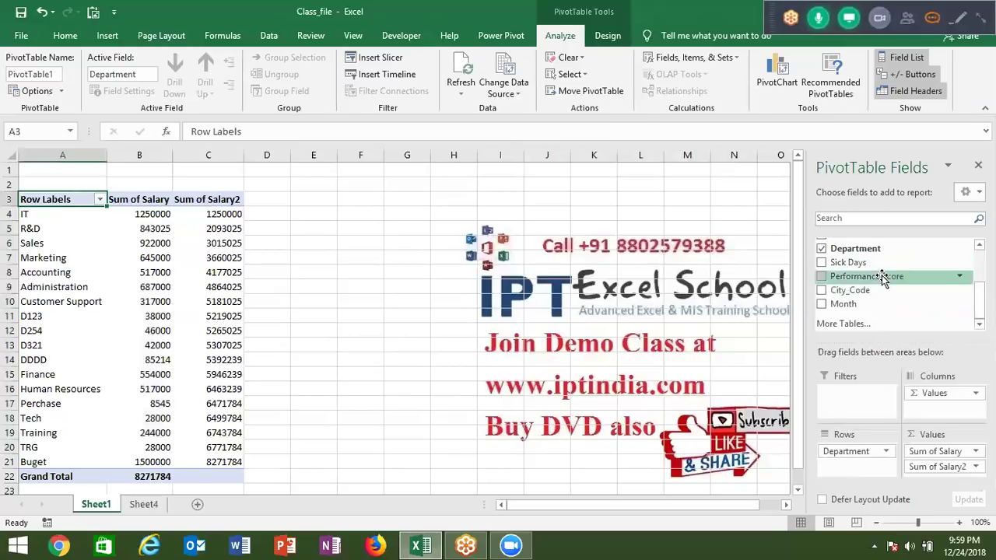
click(965, 464)
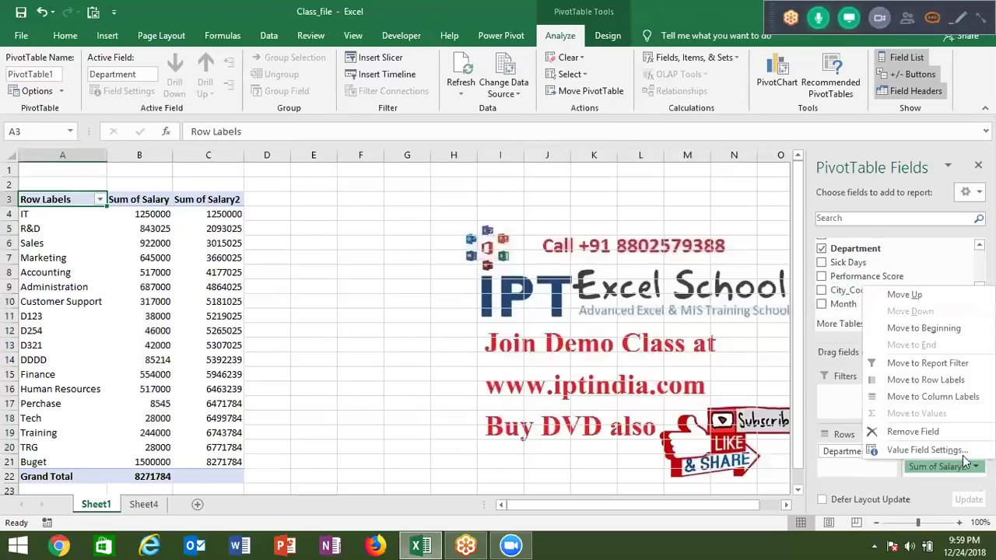
Show Sum of Salary2 as Rank Smallest to Largest, putting Perchase at 1 and Buget at 16
click(962, 451)
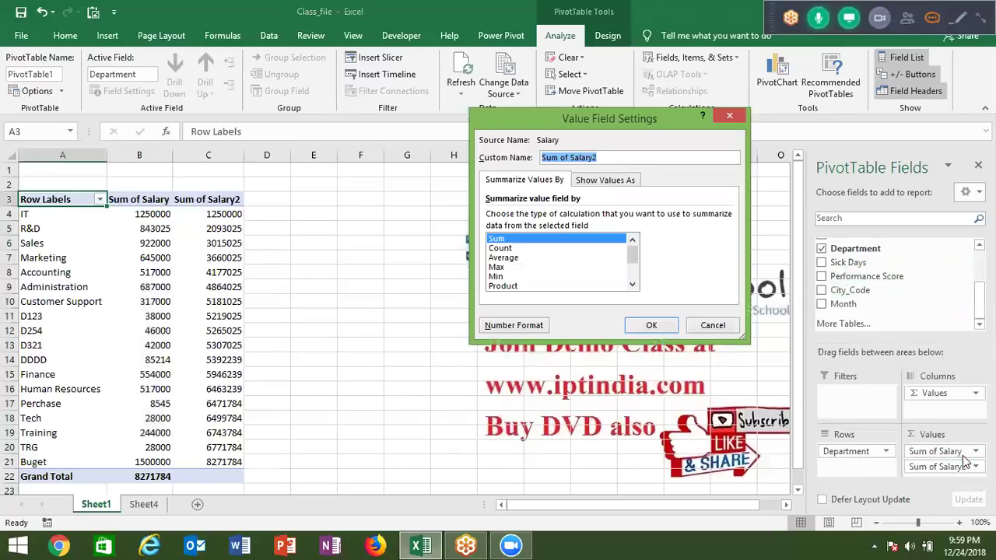
click(589, 179)
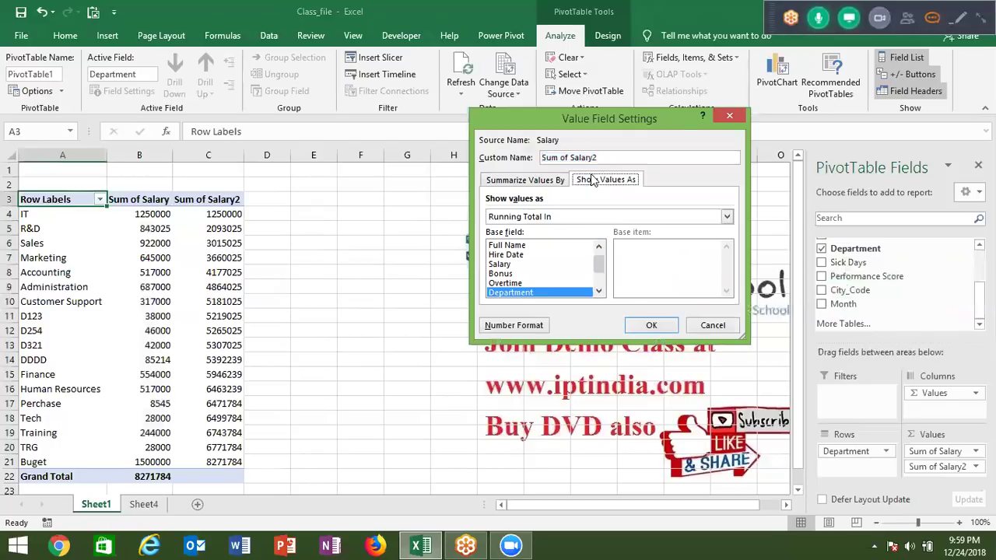
click(727, 216)
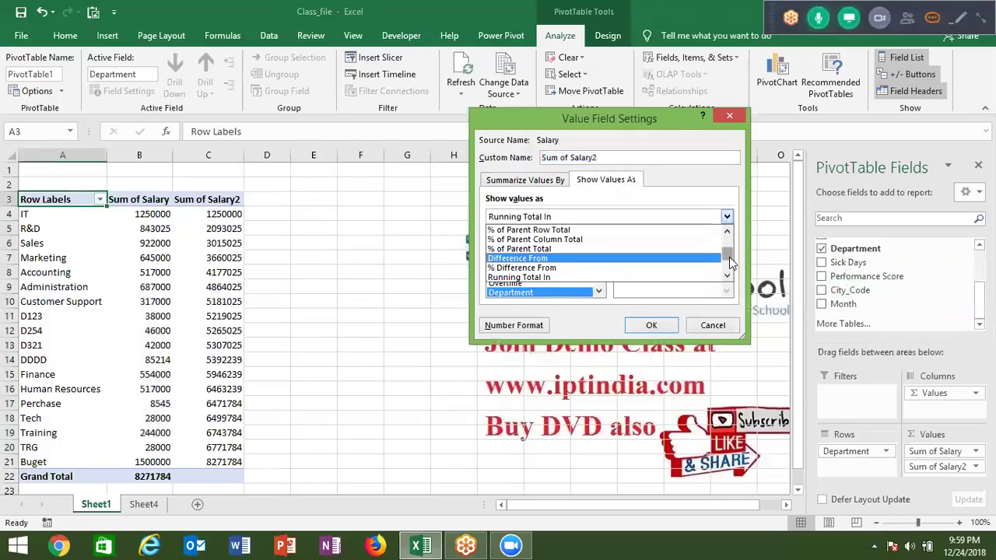
drag(730, 262, 730, 273)
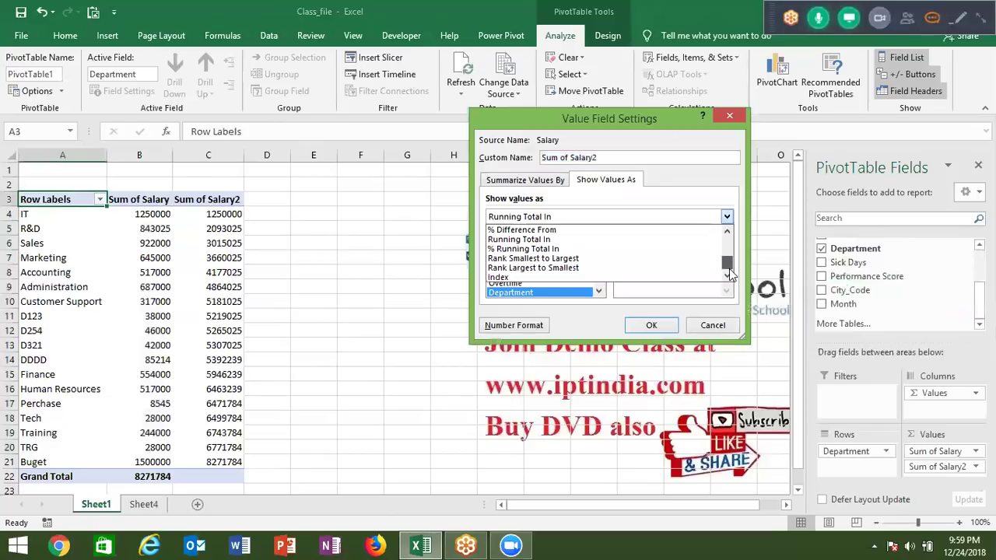
scroll(724, 272, up, 1)
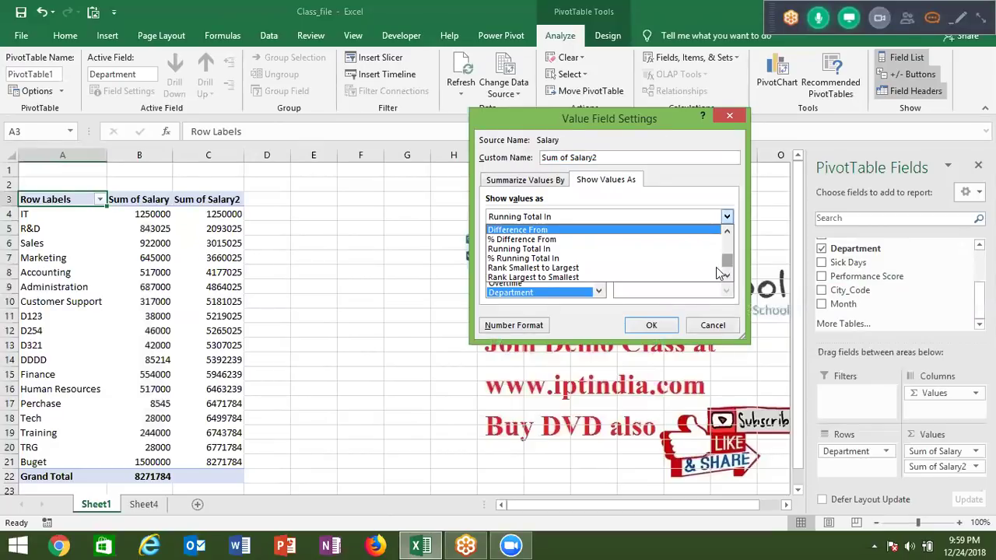
click(687, 270)
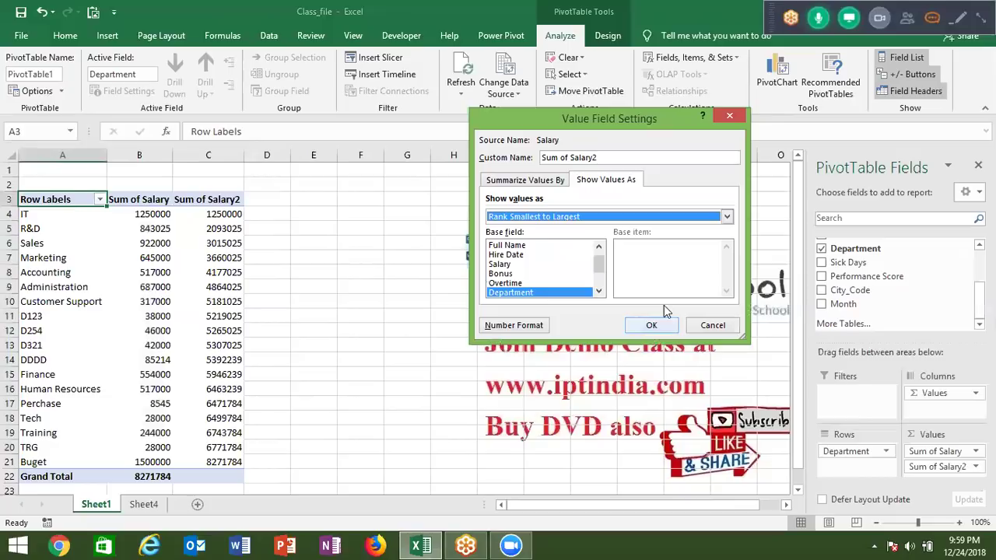
click(658, 326)
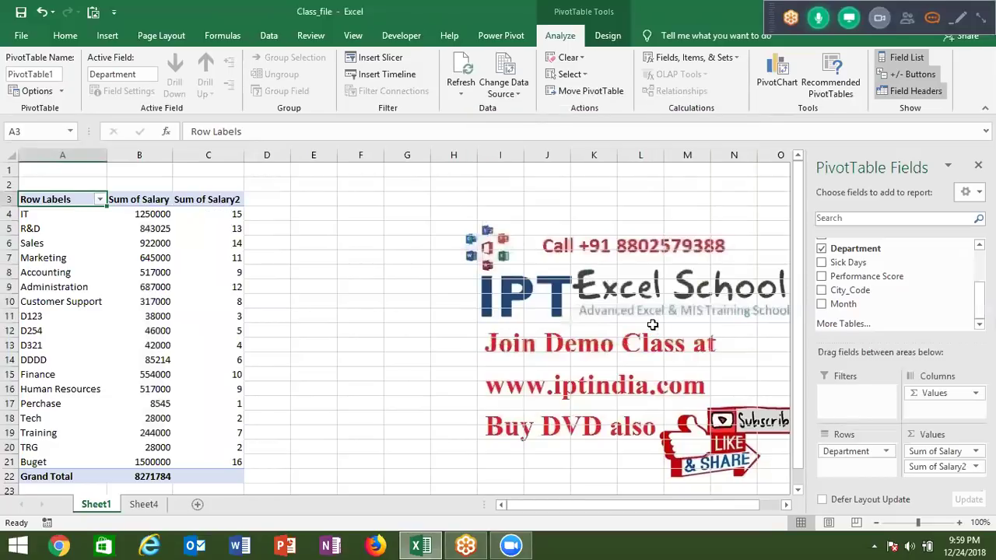
Sort the pivot's departments by Sum of Salary2 rank, smallest first, from Perchase to Buget
click(238, 405)
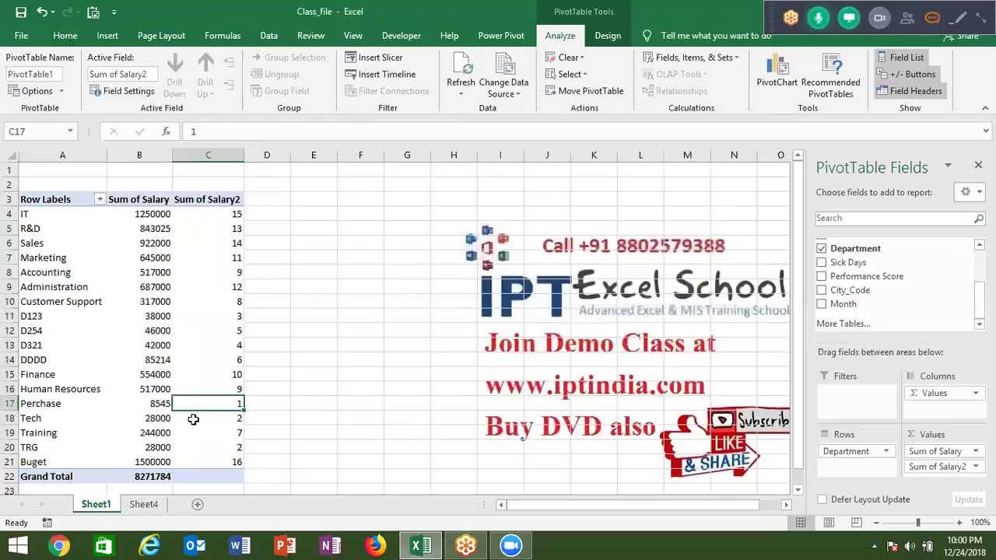
click(212, 423)
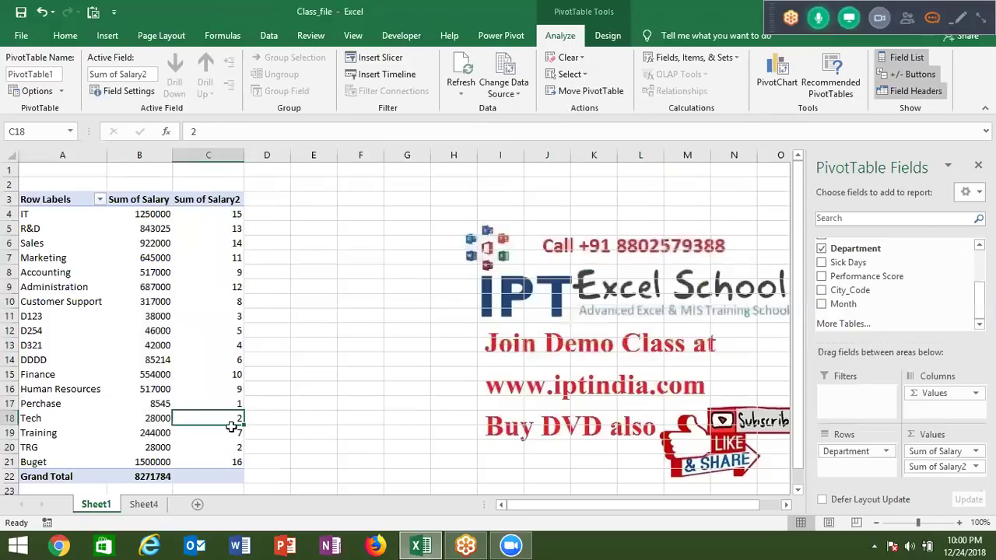
right_click(228, 210)
mouse_move(304, 296)
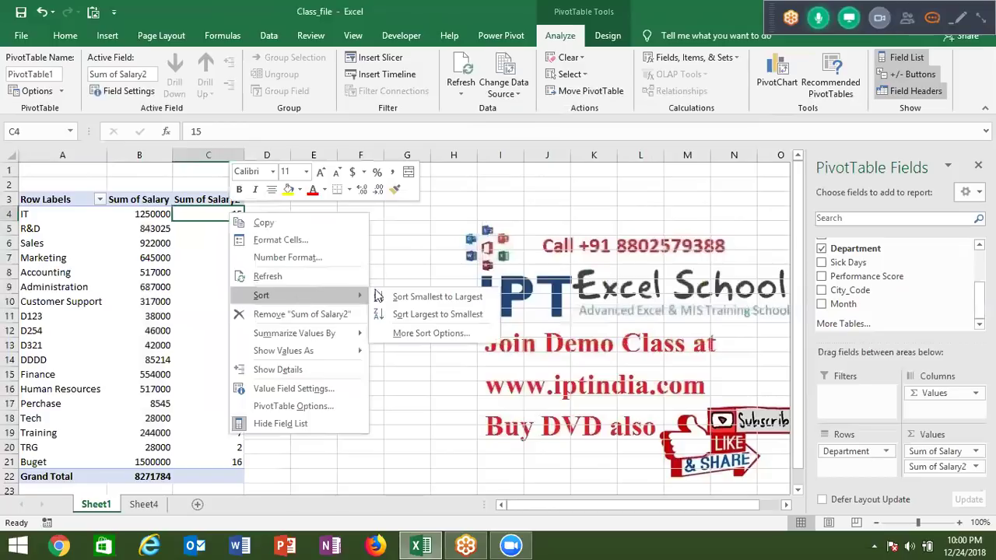
click(389, 298)
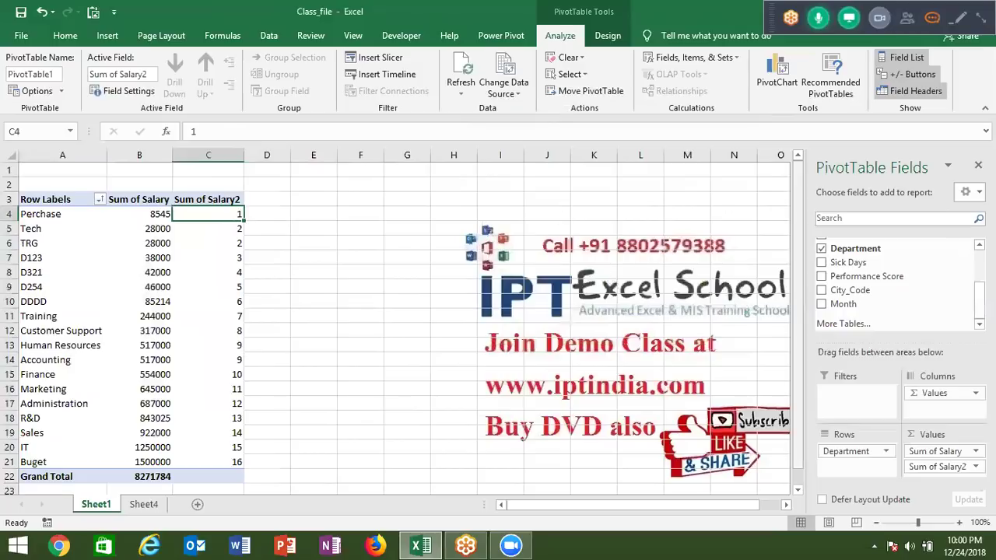
click(965, 466)
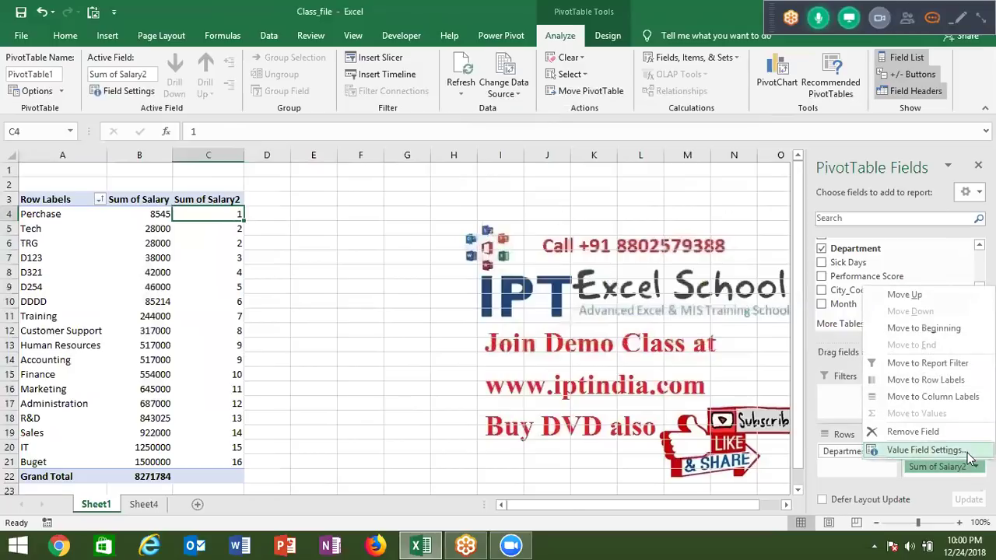
Switch Sum of Salary2 to Rank Largest to Smallest, making Buget 1 and Perchase 16
click(925, 450)
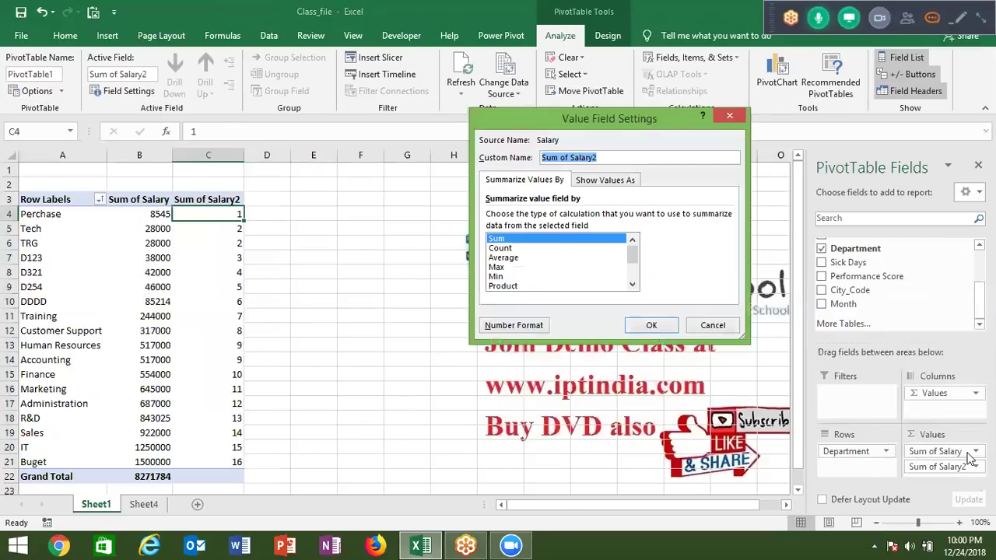
click(619, 181)
click(605, 216)
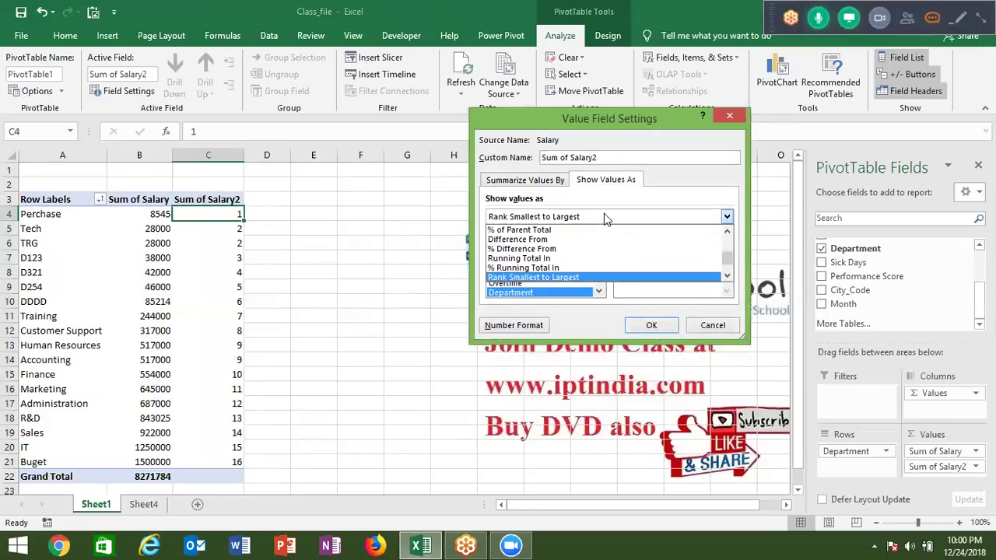
click(727, 277)
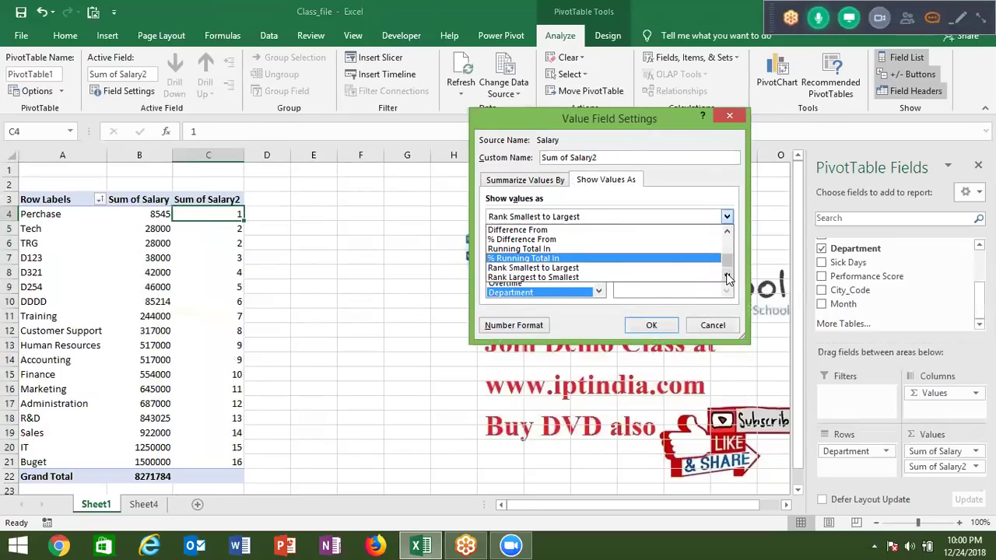
click(684, 277)
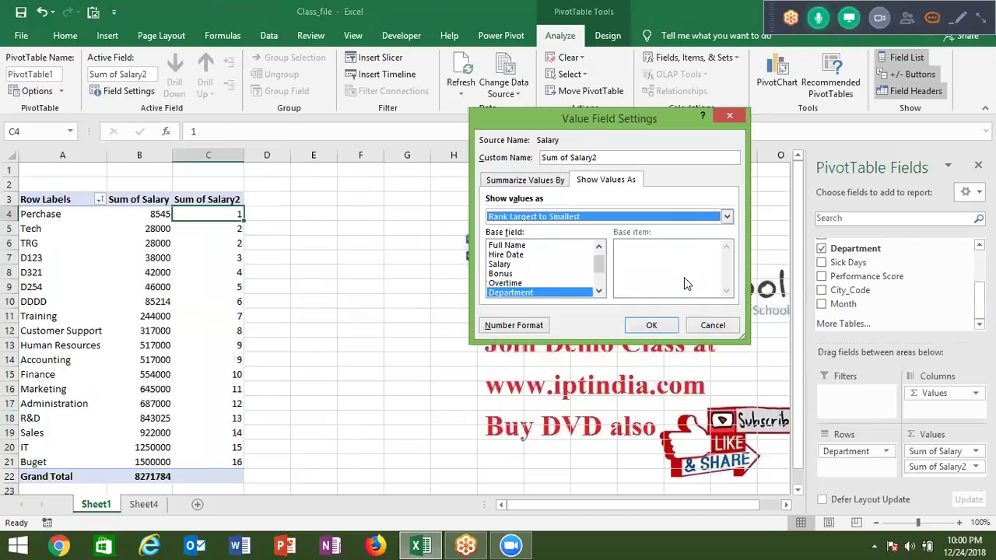
click(651, 325)
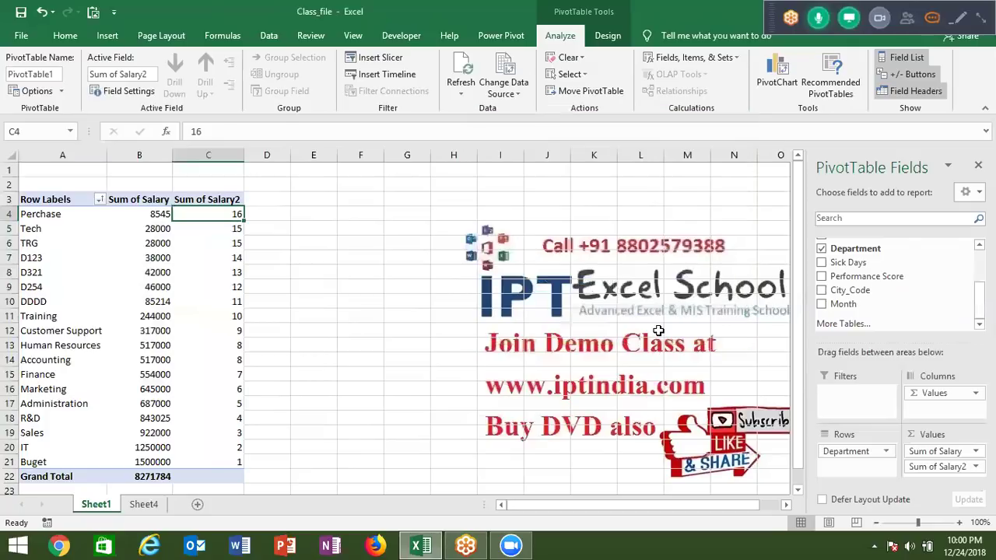
click(234, 447)
drag(234, 434, 147, 466)
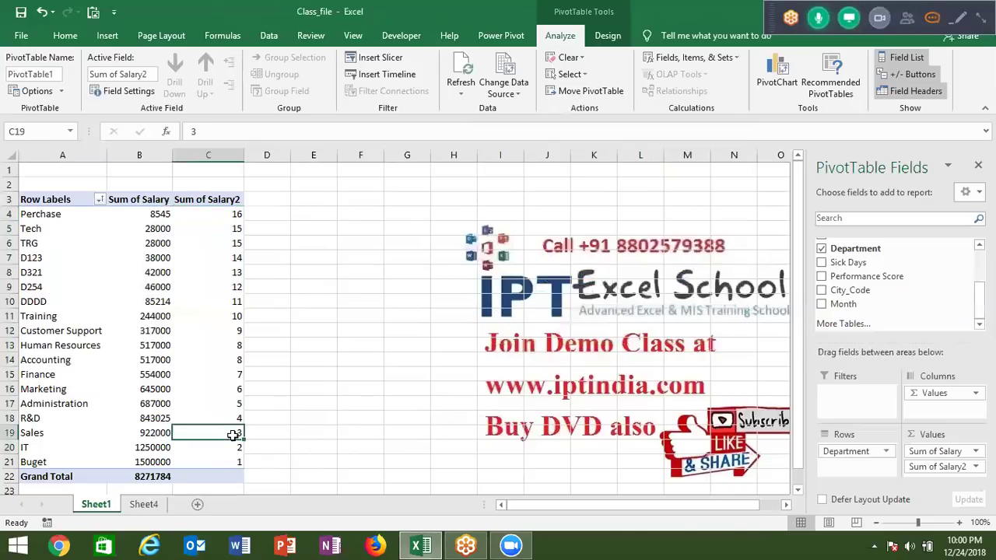
Drill into Buget's 1500000 salary to list its record on Sheet2, then return to Sheet1
double_click(148, 465)
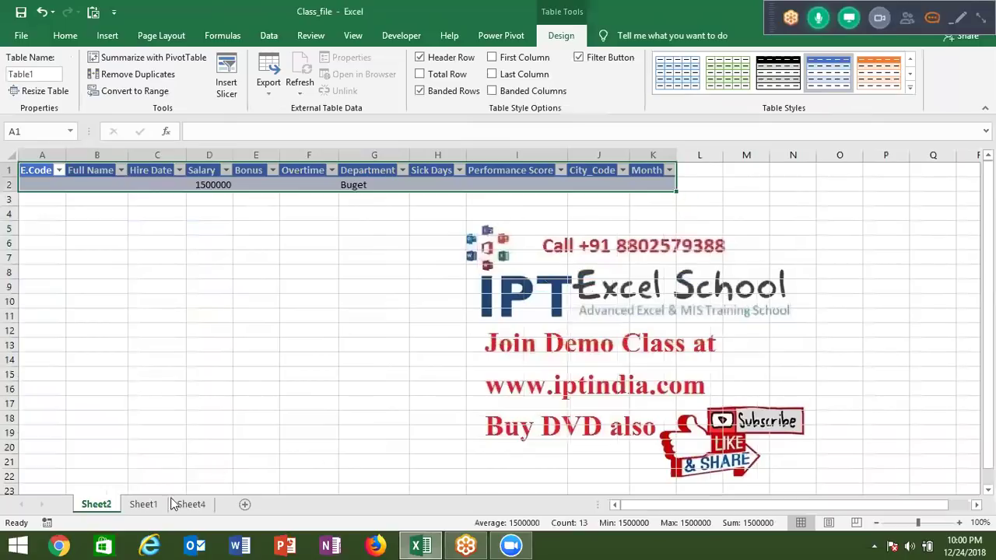
click(156, 505)
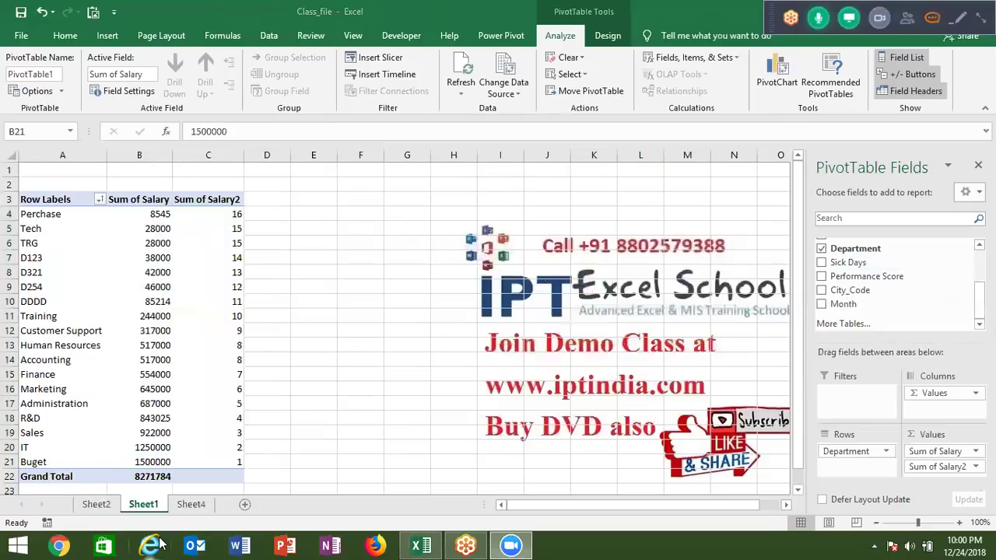
On Sheet4, clear the extra Buget row below the last employee record
click(198, 507)
click(265, 435)
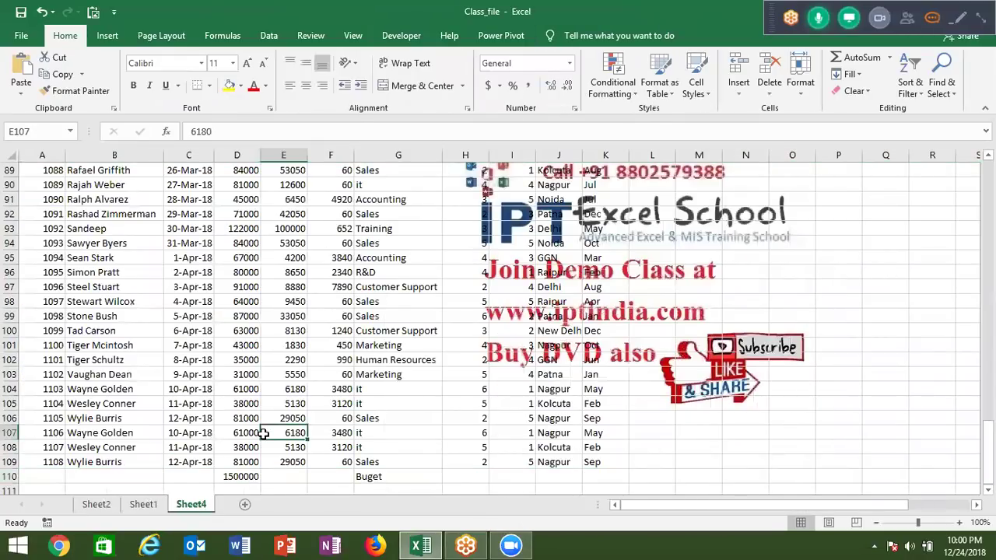
key(ctrl+Up)
key(ctrl+Down)
key(Down)
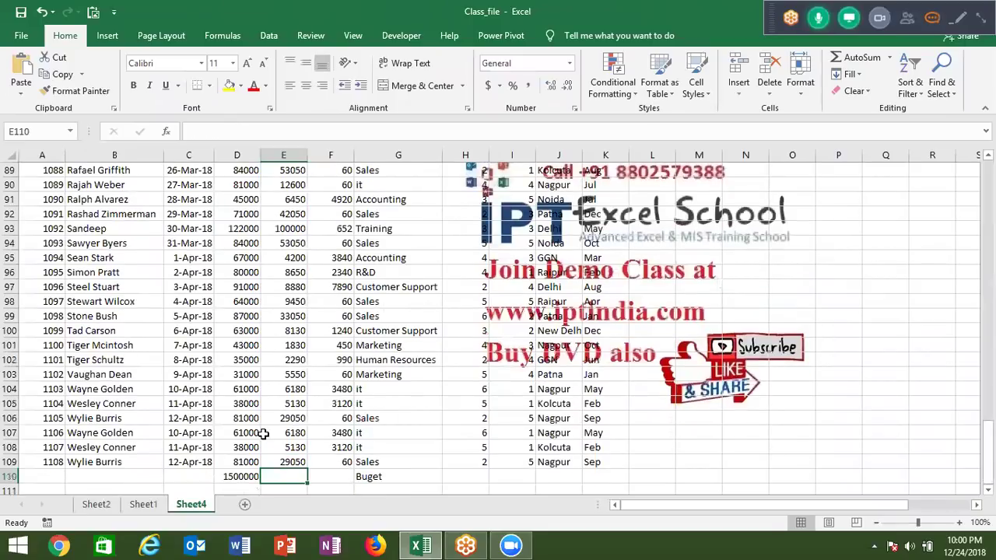
key(shift+space)
key(Delete)
key(Up)
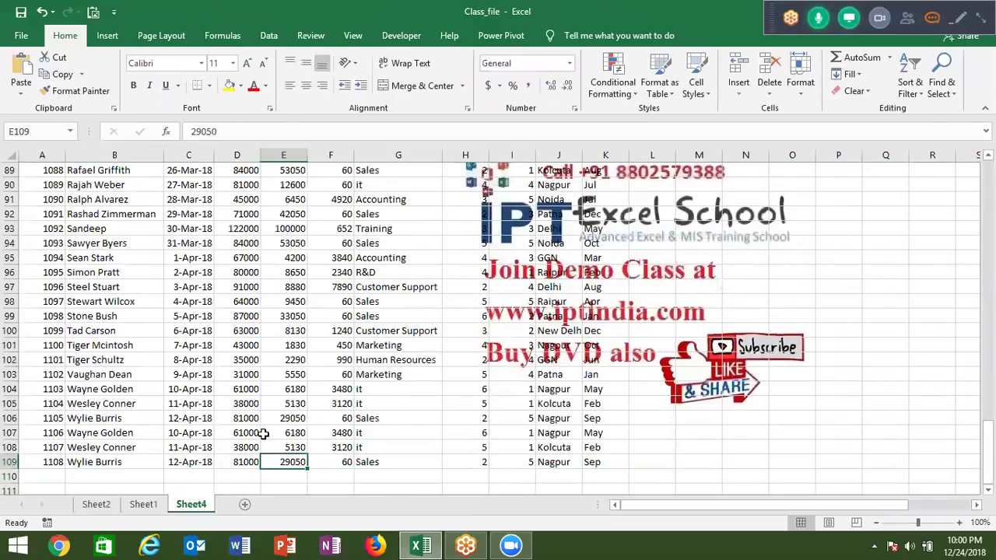
Check the Salary, Bonus and Overtime columns' extent, then select the Department column
key(ctrl+Up)
key(Left)
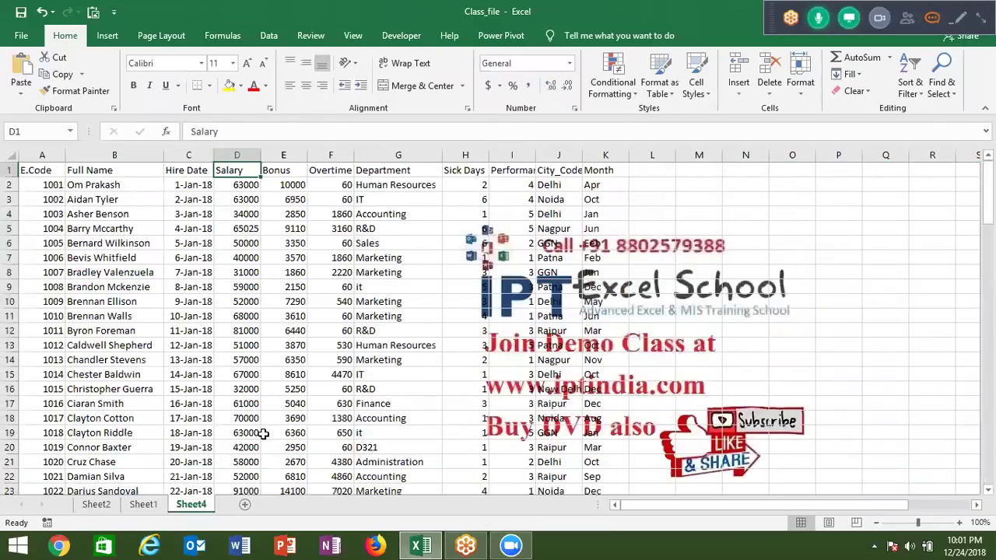
key(Right)
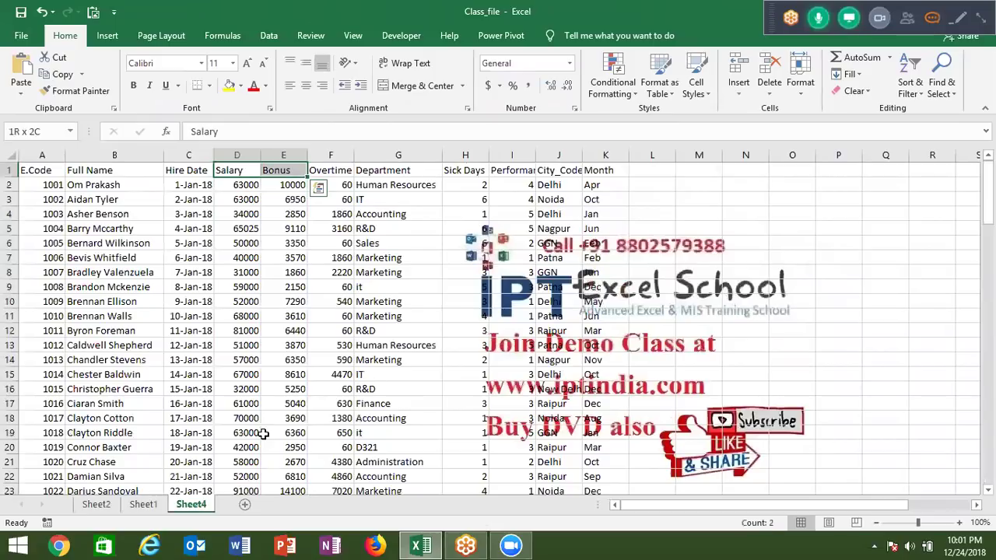
key(ctrl+Down)
key(ctrl+Up)
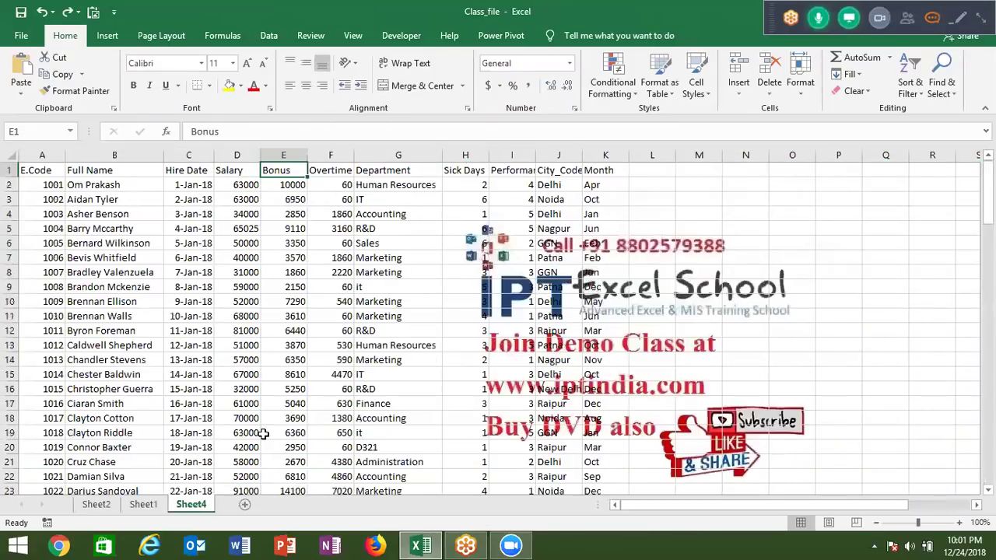
key(Right)
key(shift+Left)
key(shift+Left)
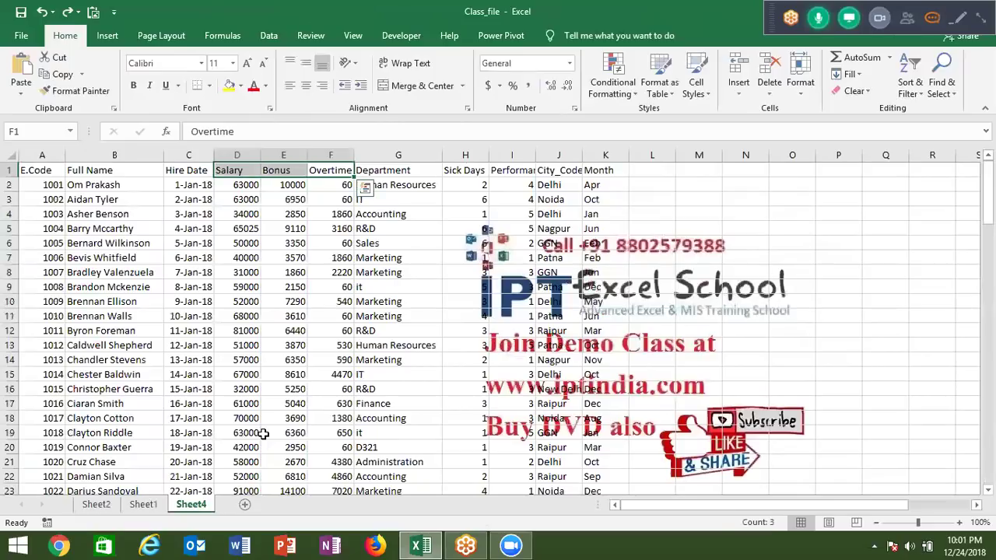
click(393, 153)
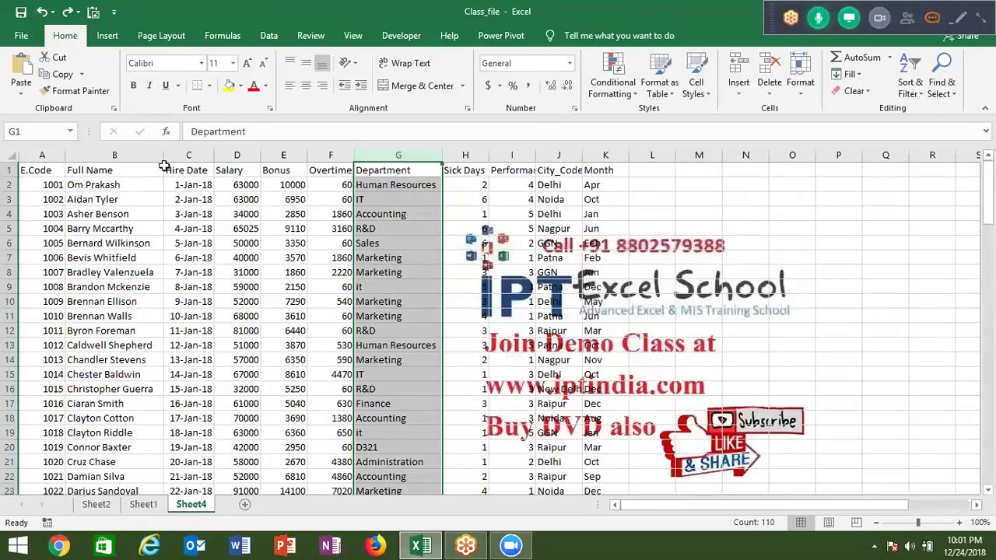
Insert a PivotTable from the Sheet4 employee data on a new worksheet
click(53, 170)
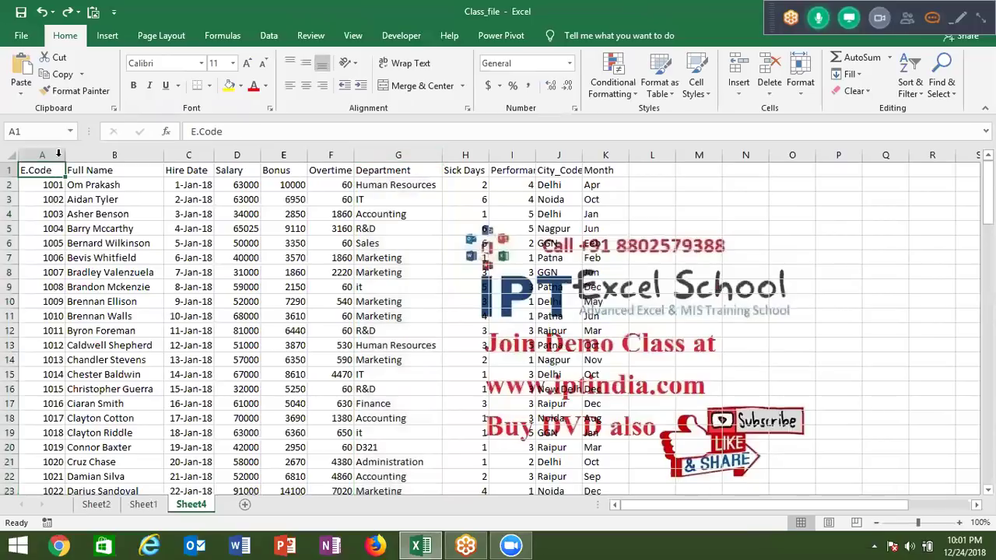
click(122, 30)
click(30, 67)
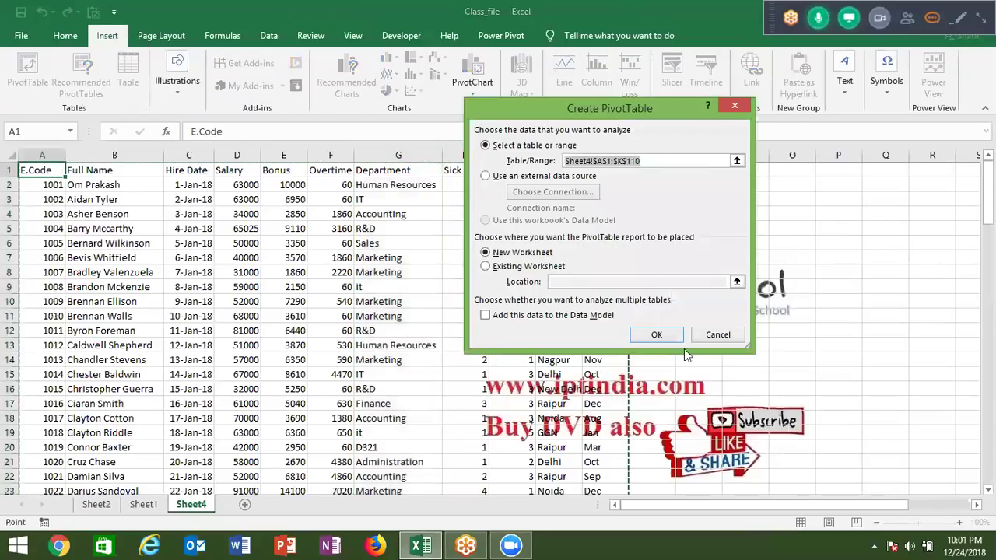
click(656, 334)
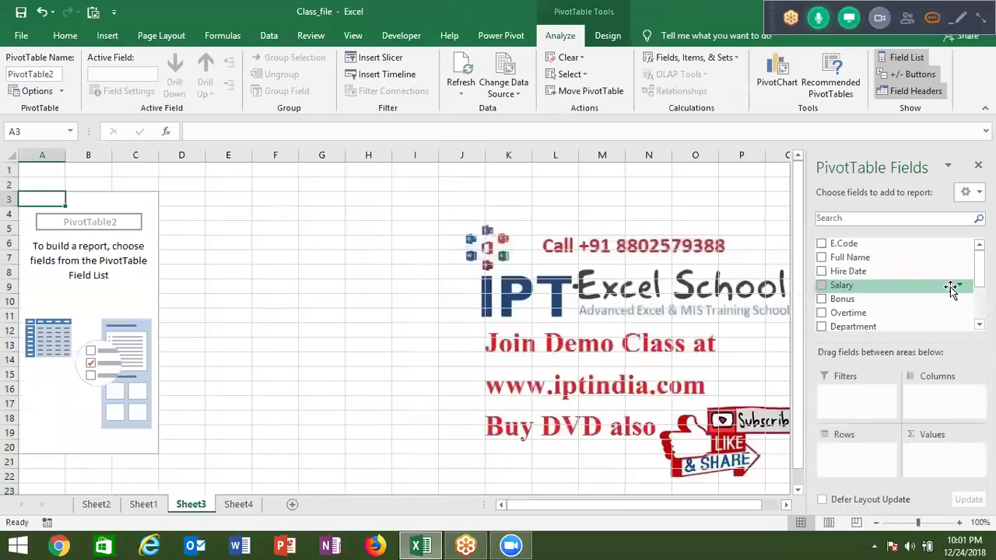
scroll(895, 284, down, 2)
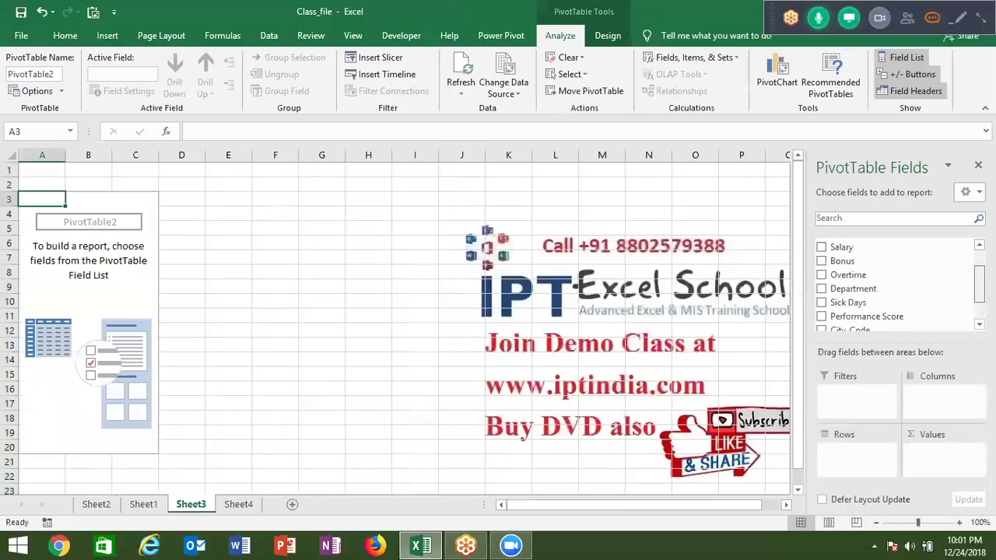
scroll(895, 288, up, 2)
scroll(895, 288, up, 1)
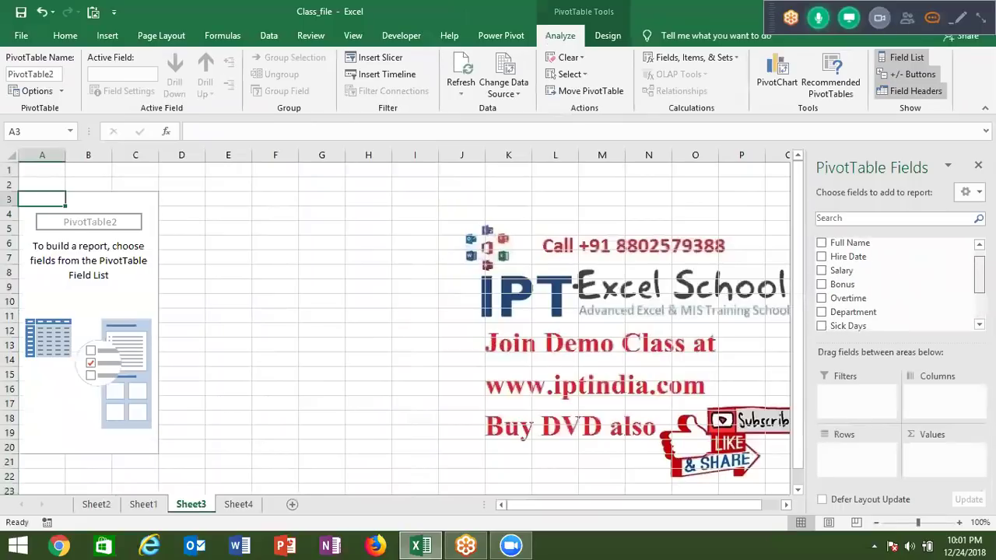
Put Department in Rows and Salary, Bonus and Overtime in Values
drag(919, 314, 856, 455)
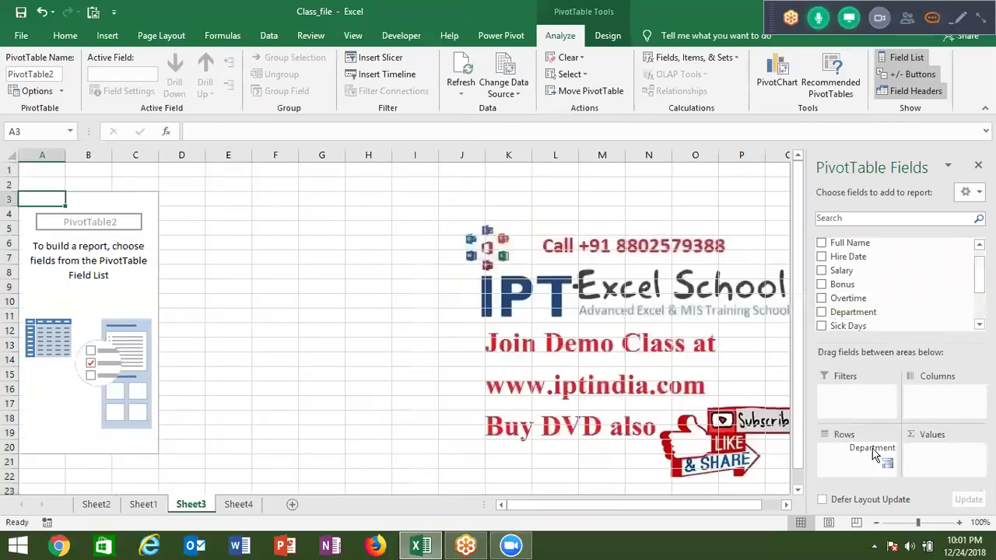
drag(841, 270, 941, 453)
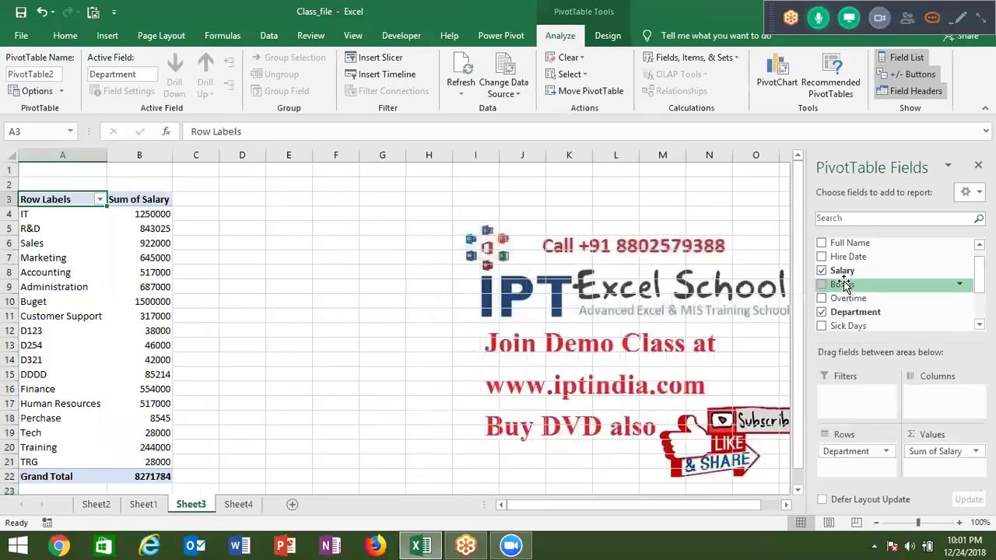
drag(842, 284, 952, 459)
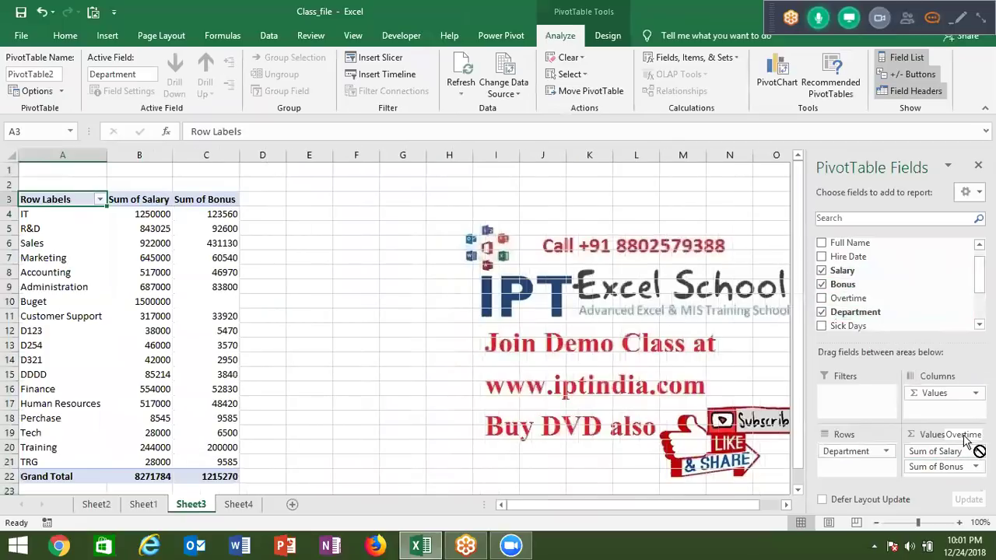
drag(848, 298, 952, 475)
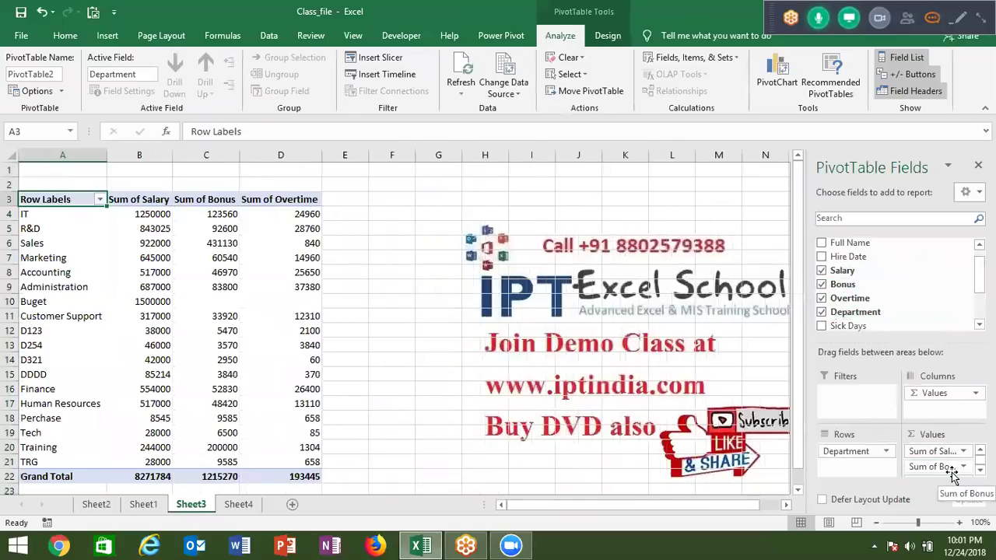
click(336, 213)
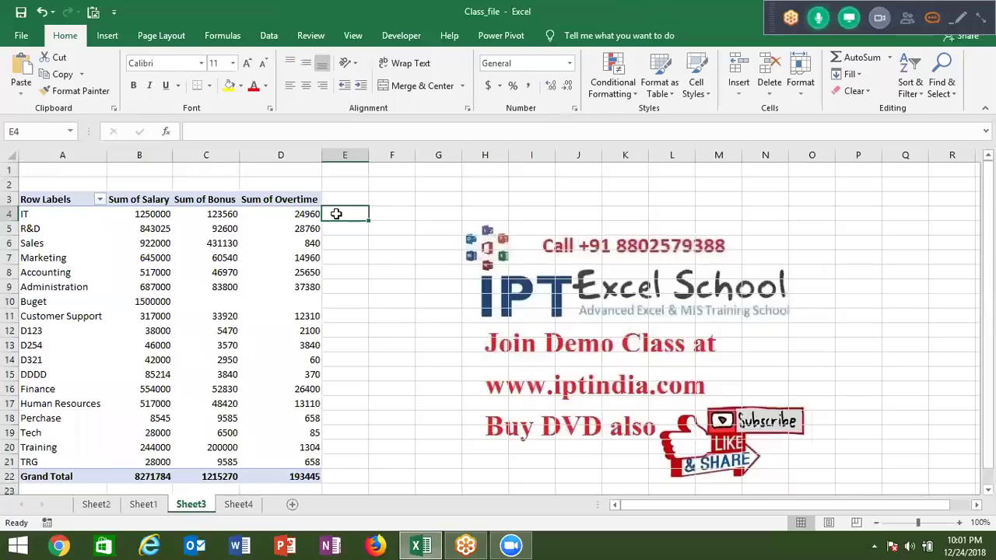
text(=sum)
key(Tab)
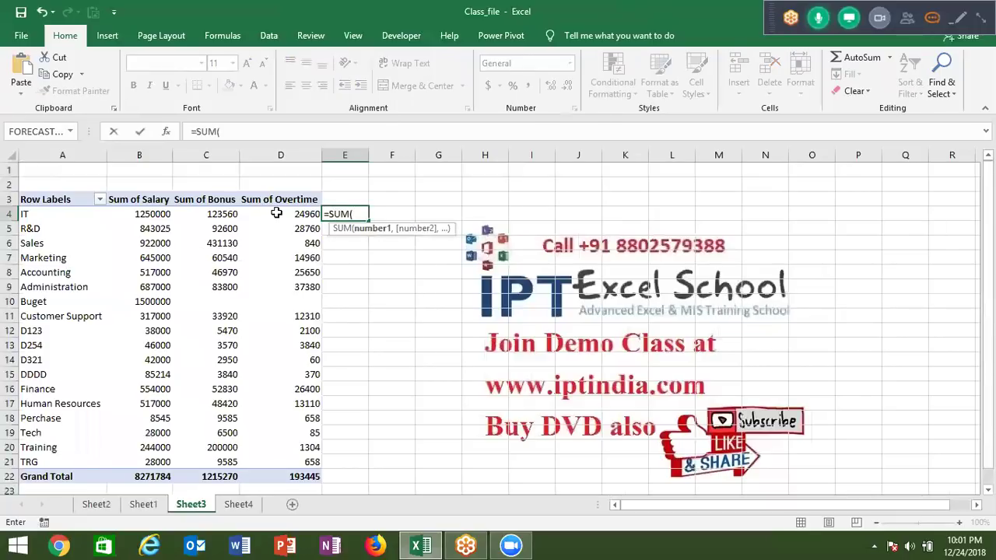
key(Escape)
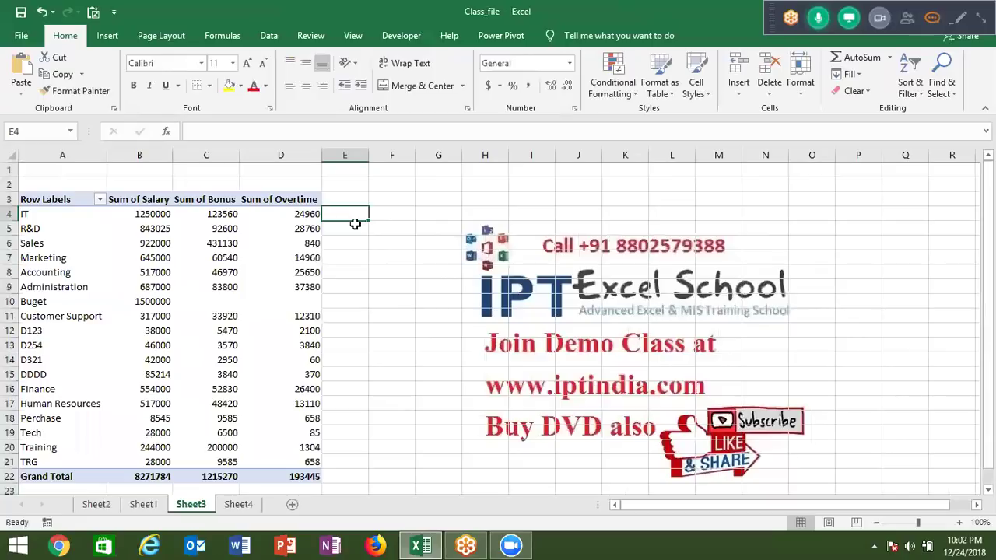
click(200, 277)
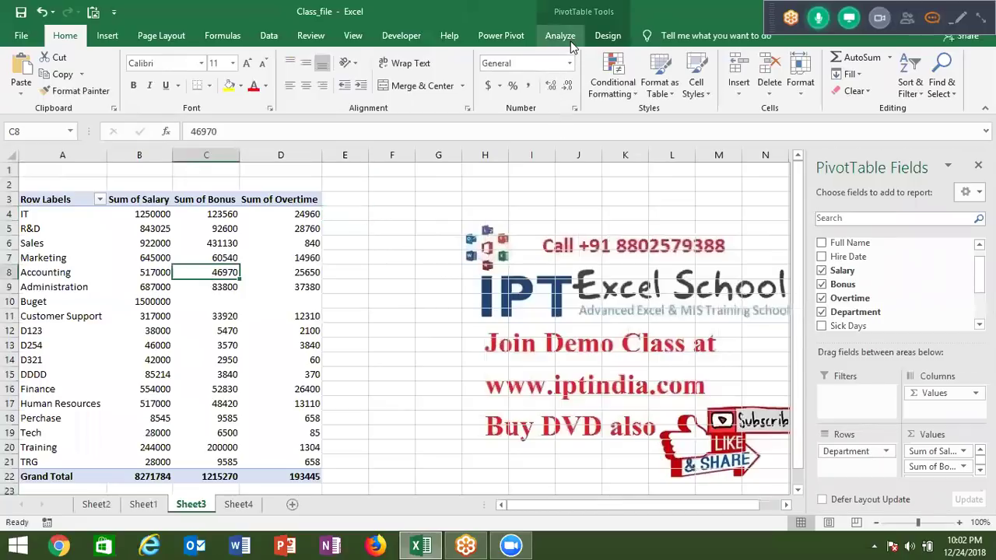
Start a new calculated field named Total with its default formula cleared
click(571, 45)
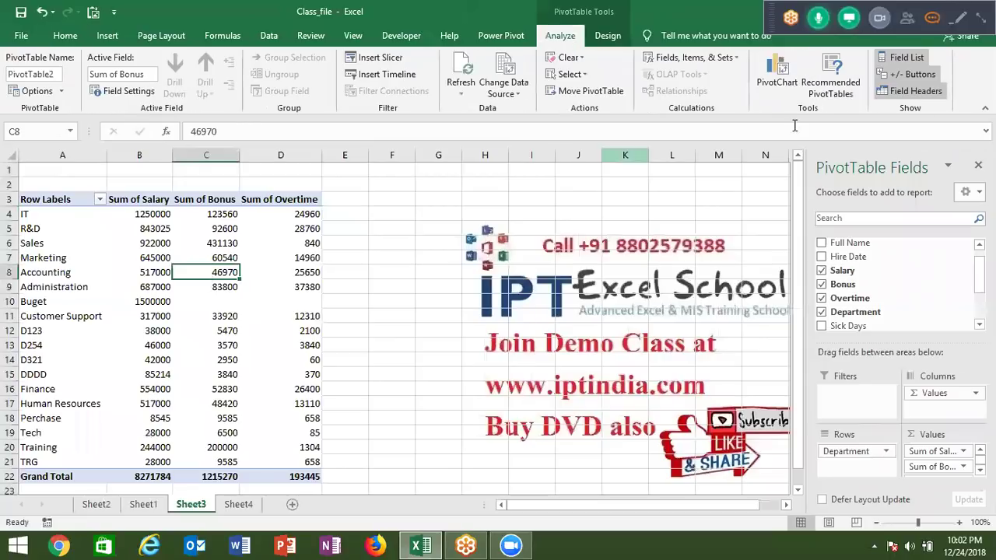
click(704, 62)
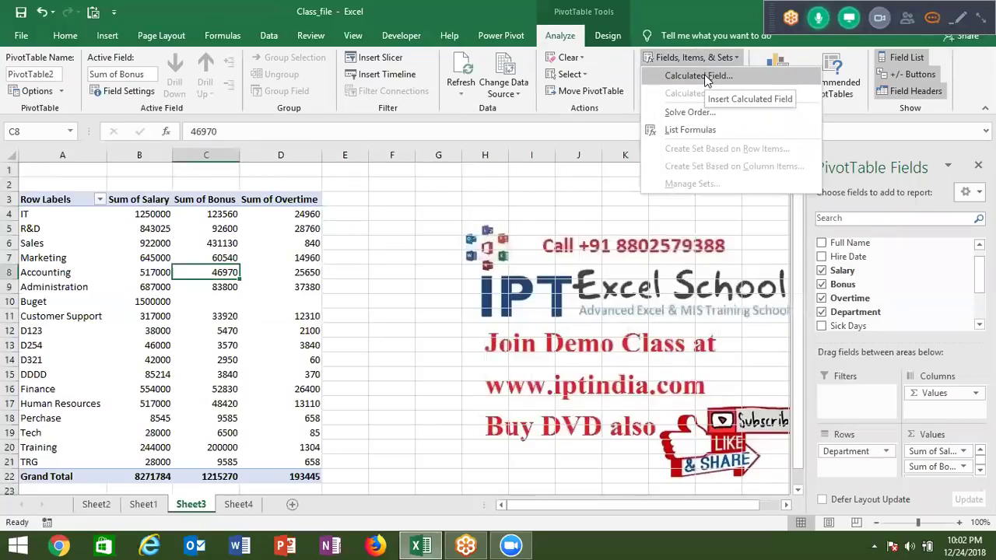
click(698, 75)
text(Total)
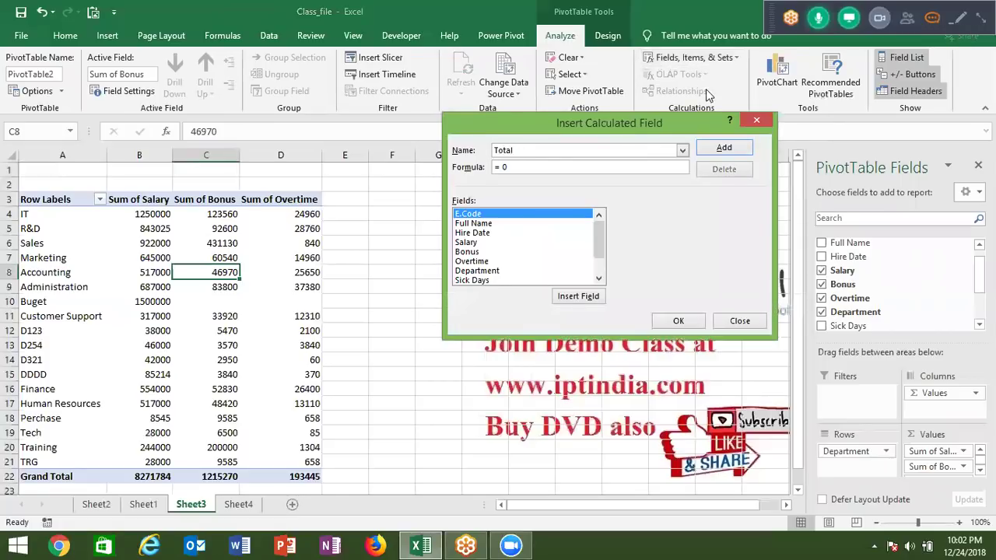
click(599, 171)
key(BackSpace)
key(BackSpace)
Build the Total formula =Salary+Bonus+Overtime from the field list
click(470, 243)
click(576, 299)
text(+)
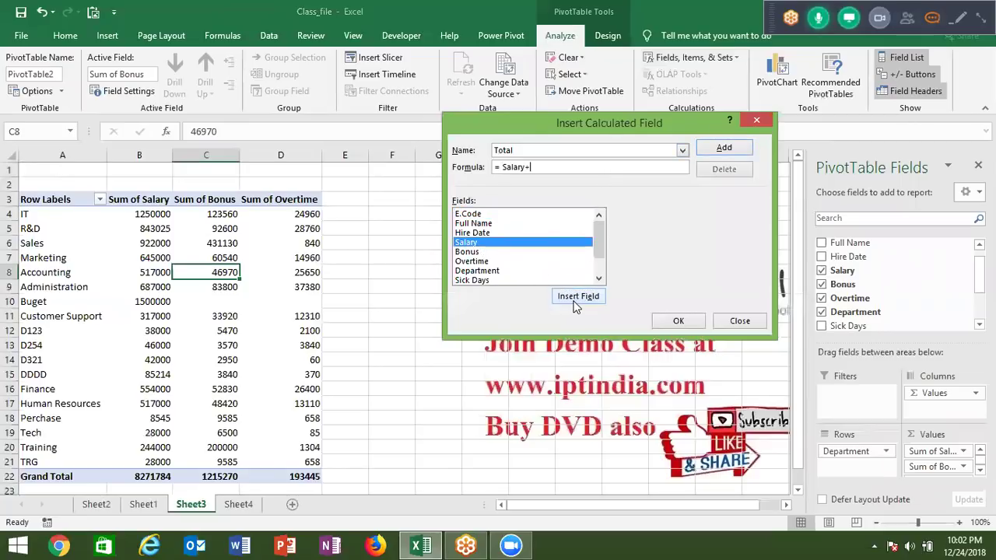
click(471, 253)
click(585, 298)
text(+)
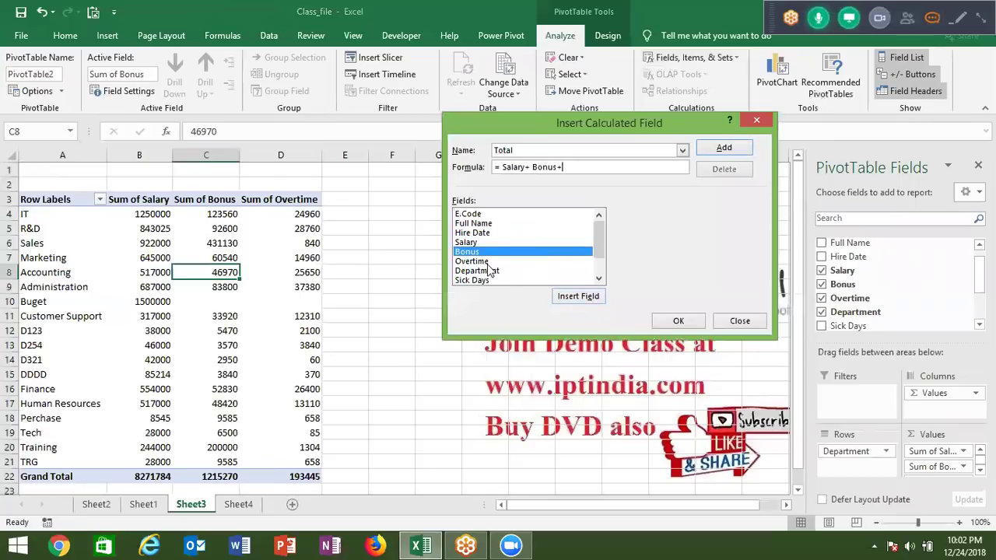
click(487, 262)
click(569, 301)
click(569, 300)
key(BackSpace)
key(BackSpace)
key(BackSpace)
key(BackSpace)
key(BackSpace)
key(BackSpace)
key(BackSpace)
key(BackSpace)
key(BackSpace)
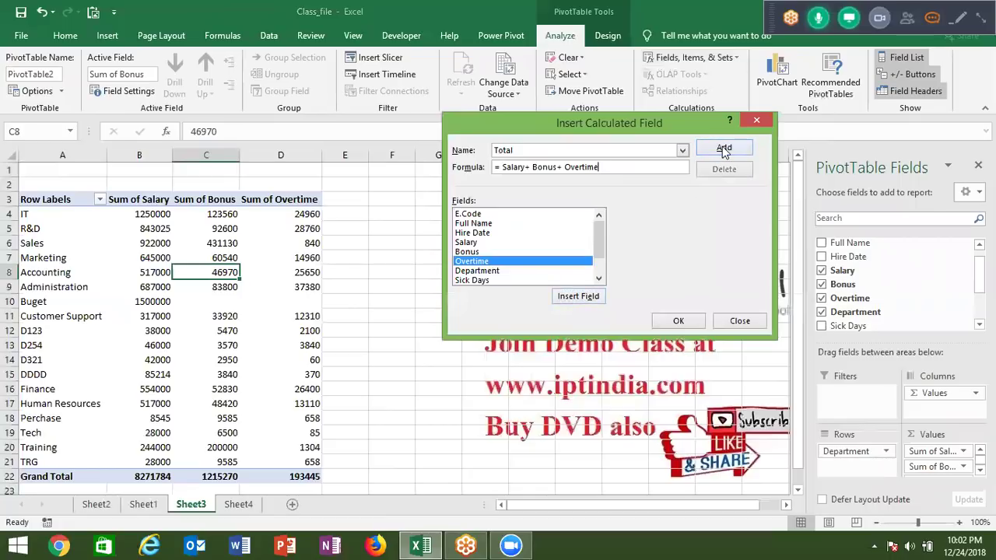
Add the Total field and check the Sum of Total column, 9680499 overall
click(722, 151)
click(688, 322)
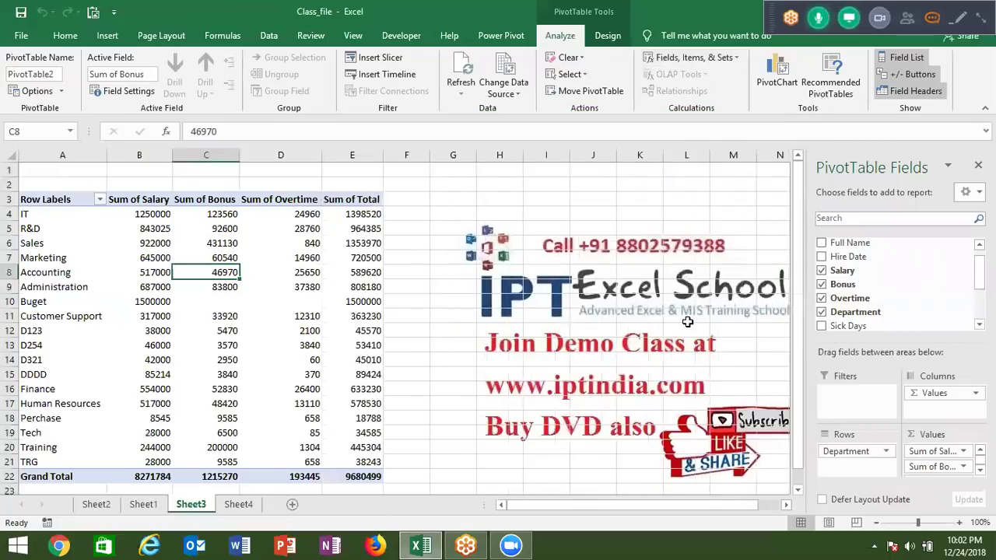
mouse_move(361, 217)
drag(363, 215, 371, 463)
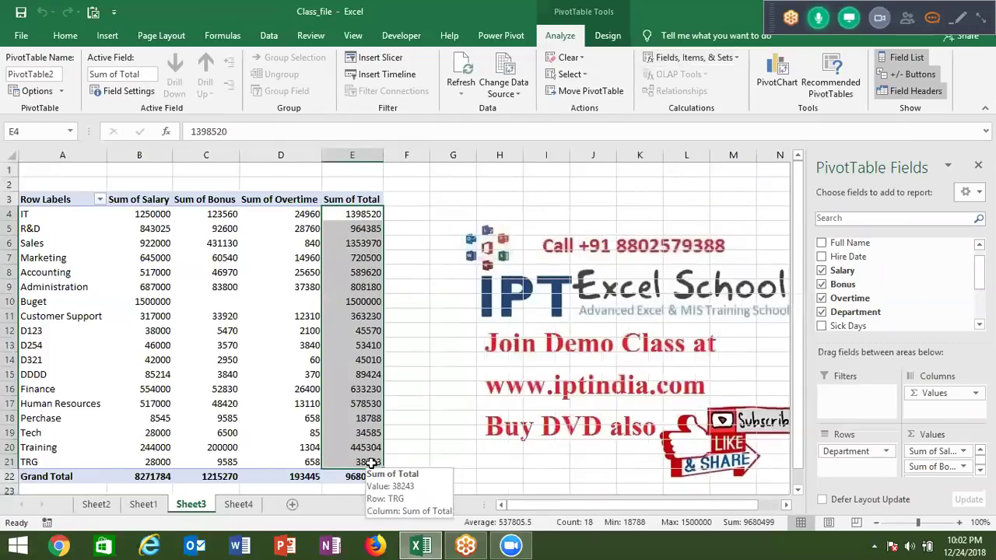
Create calculated field GST as =Total*18%, adding Sum of GST with IT at 251733.6
click(682, 67)
click(685, 76)
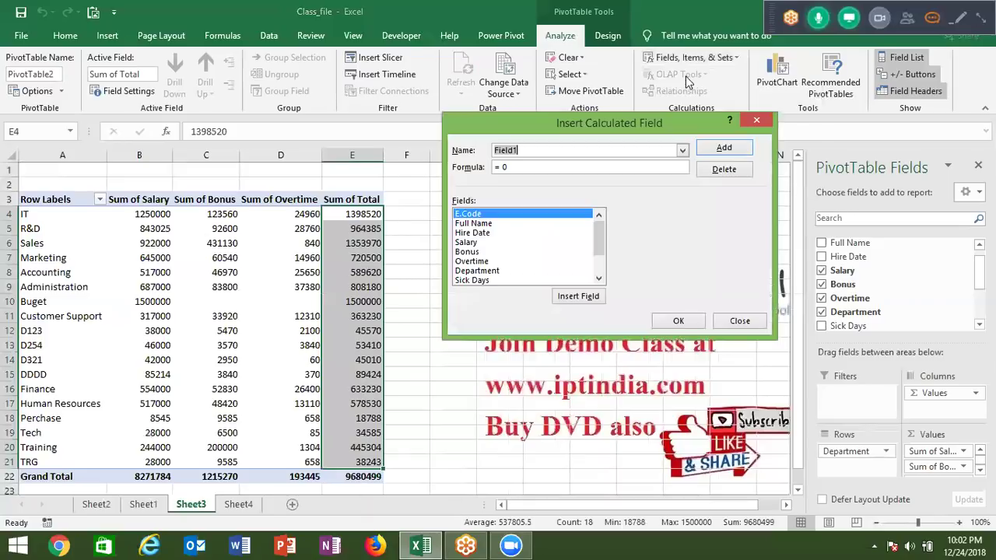
text(GS)
scroll(601, 245, down, 2)
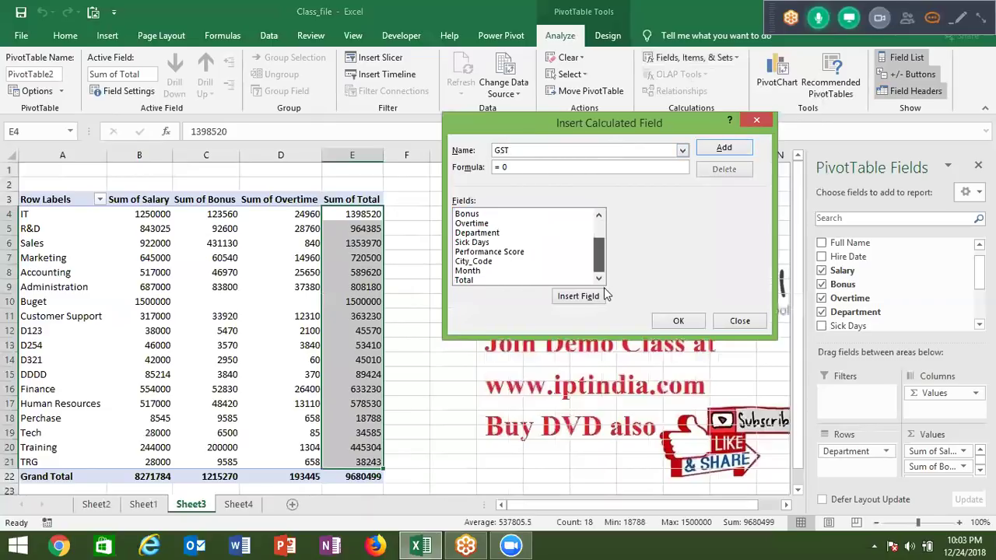
click(505, 280)
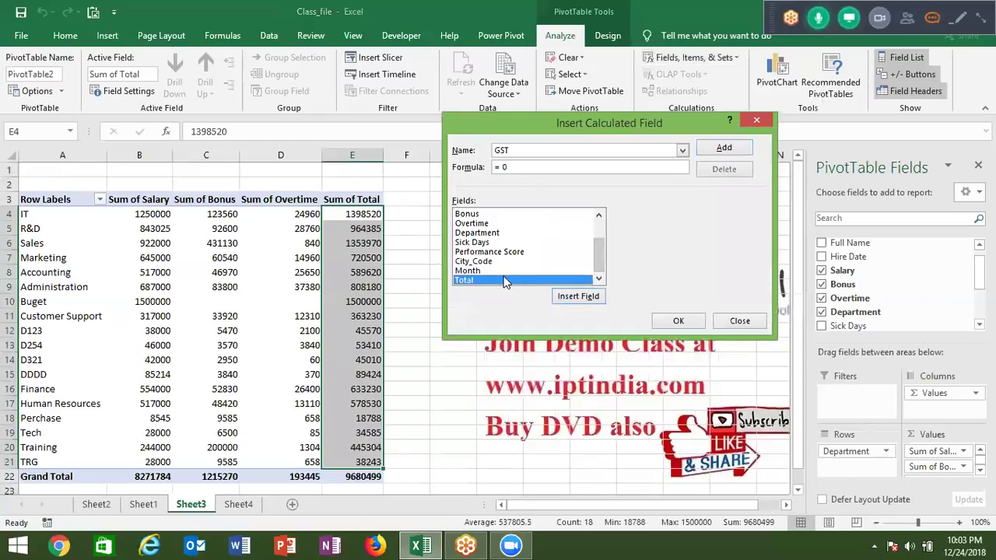
click(570, 297)
text(18%)
click(724, 148)
click(678, 320)
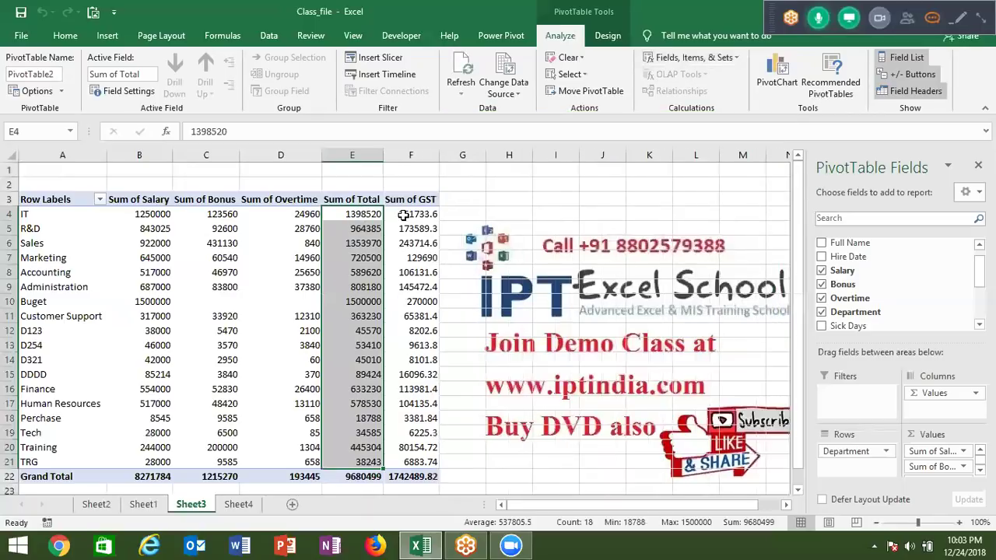
click(404, 214)
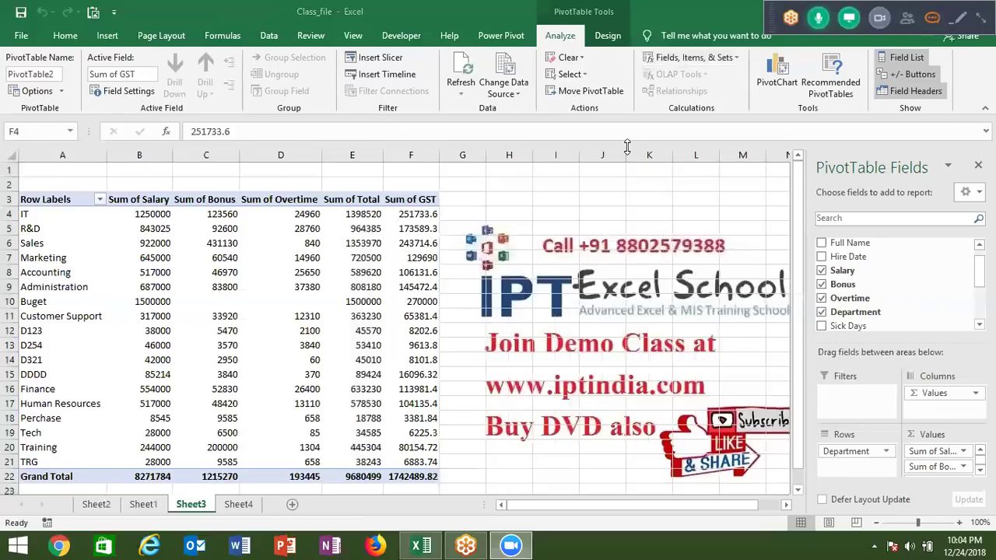
click(526, 214)
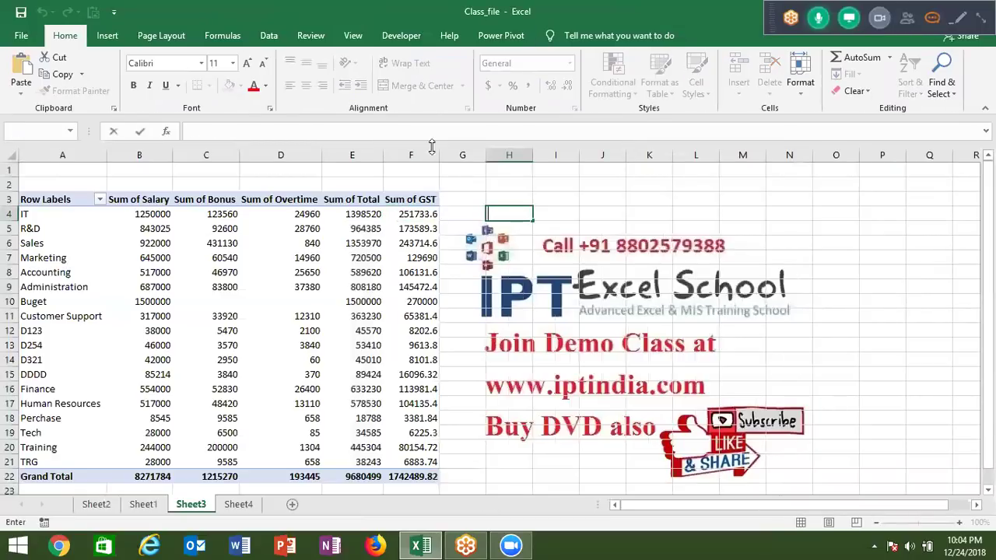
Enter the sample number 23.36 in cell I4 beside the pivot
click(225, 35)
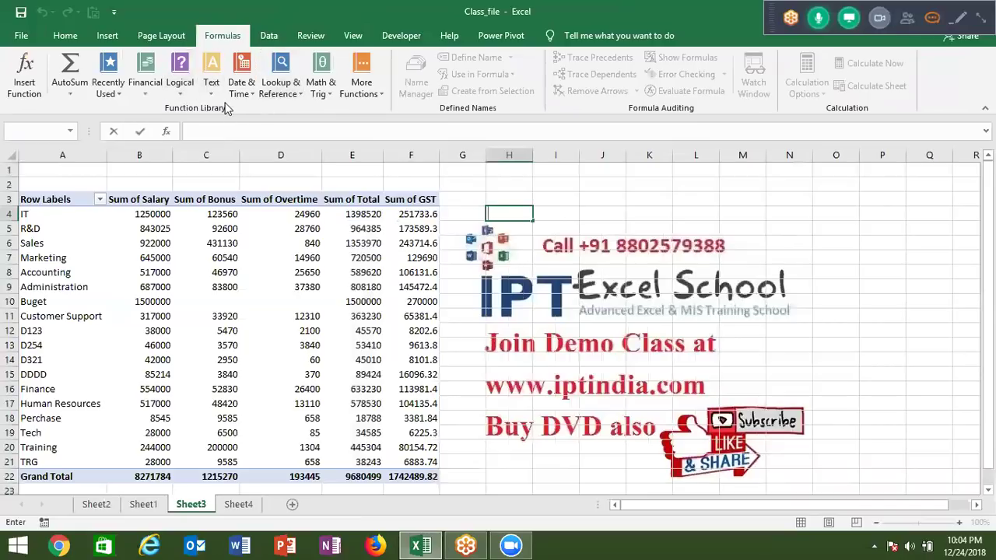
click(412, 219)
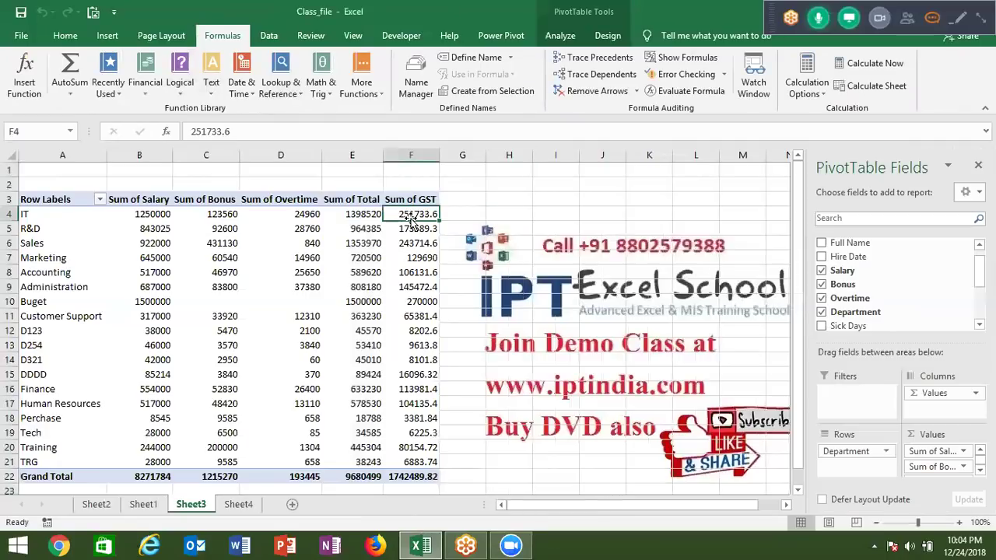
key(Down)
key(Down)
key(Down)
key(Down)
key(Down)
key(Down)
key(Down)
key(Down)
click(557, 214)
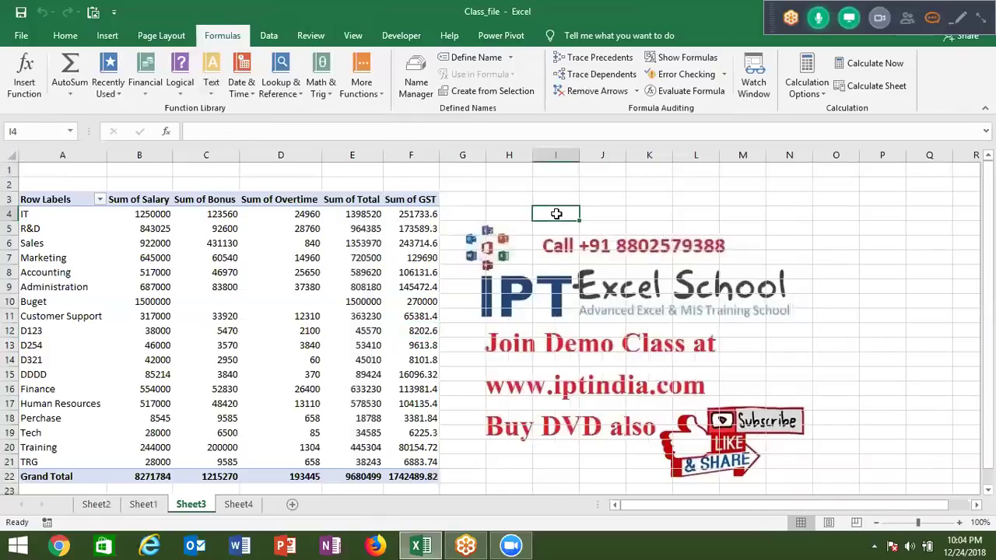
text(23.36)
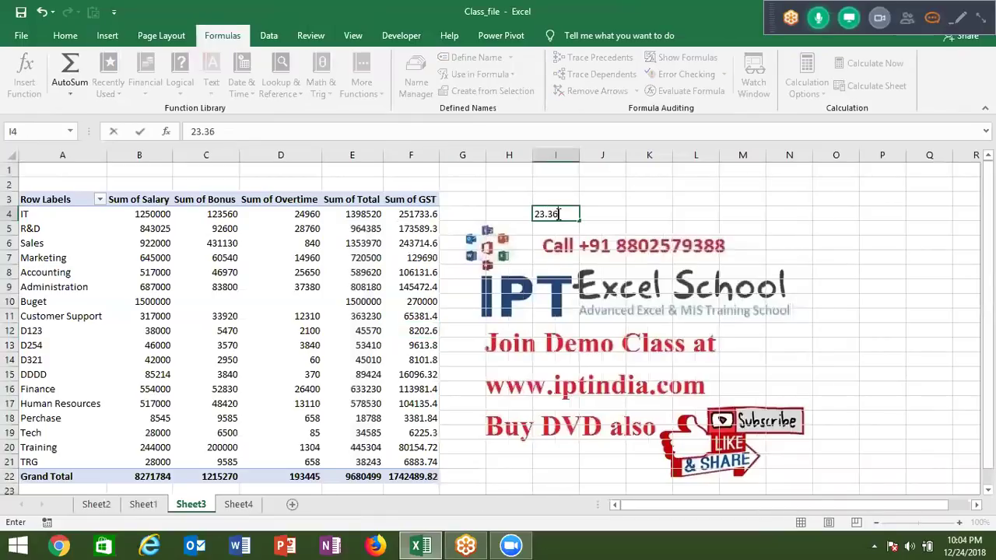
key(Tab)
Put =ROUND(I4,0) in J4, returning 23
text(=ro)
key(Down)
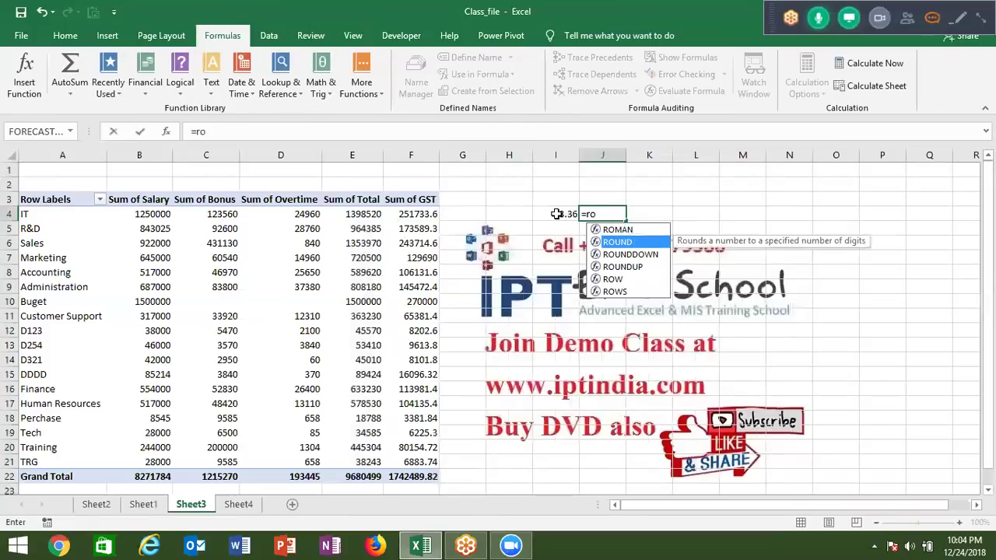
key(Tab)
click(557, 214)
text(,0)
key(Return)
key(Up)
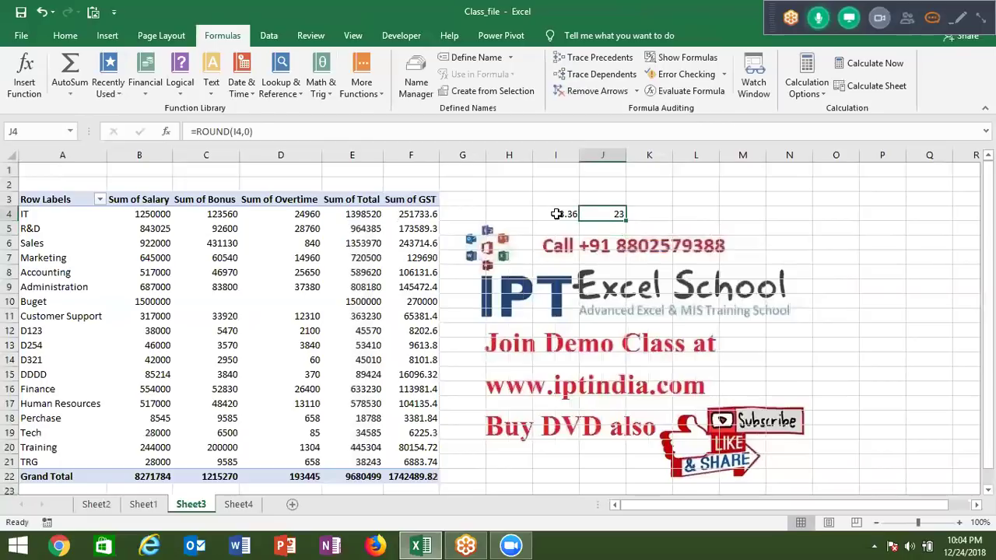
key(Left)
Put =INT(I4) in I5, returning 23, then reselect pivot cell F5
key(Down)
text(=int)
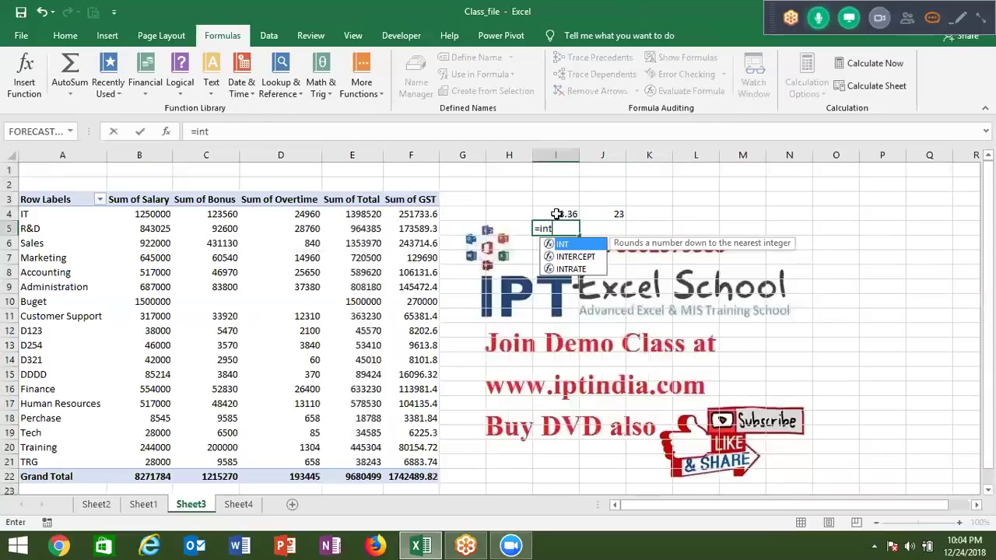
key(Tab)
click(557, 214)
key(Return)
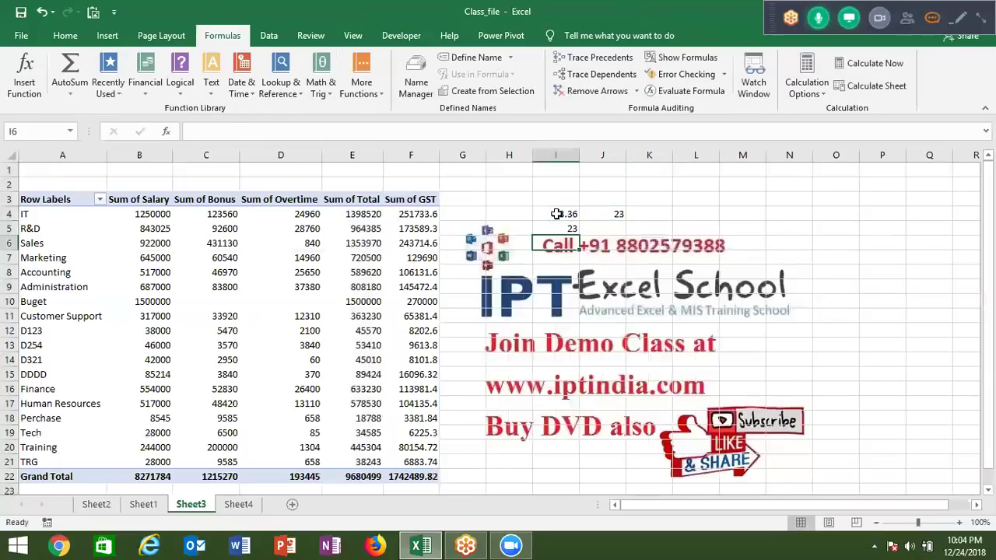
click(561, 224)
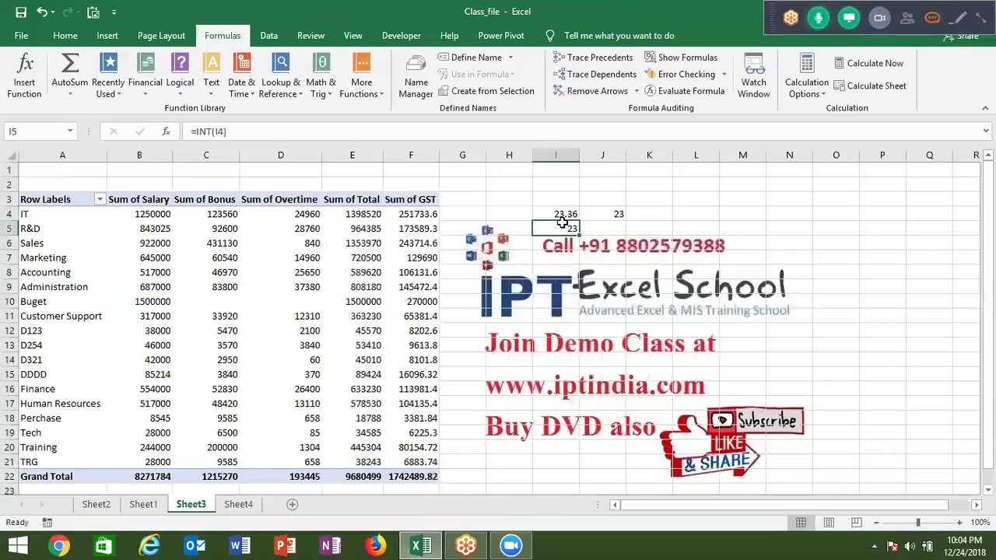
click(394, 225)
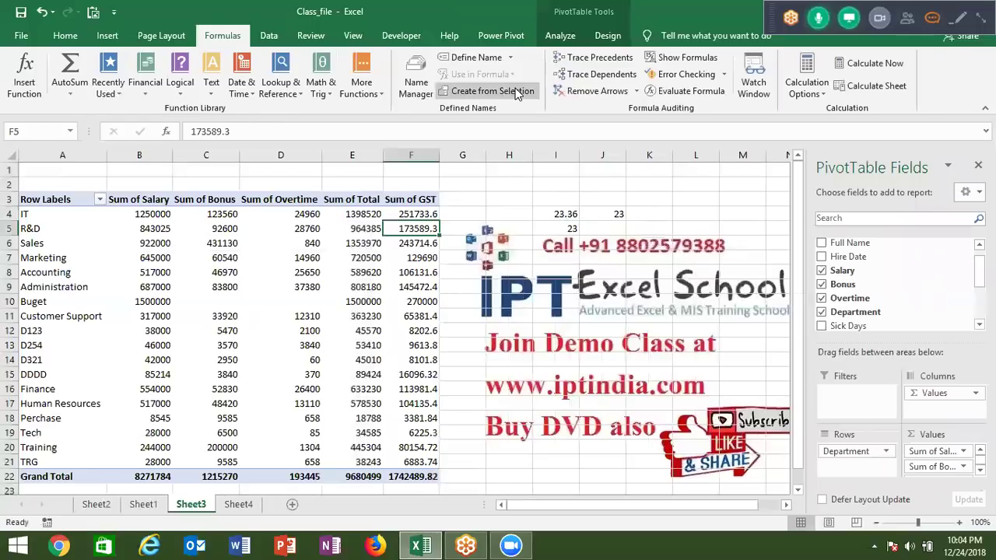
click(561, 39)
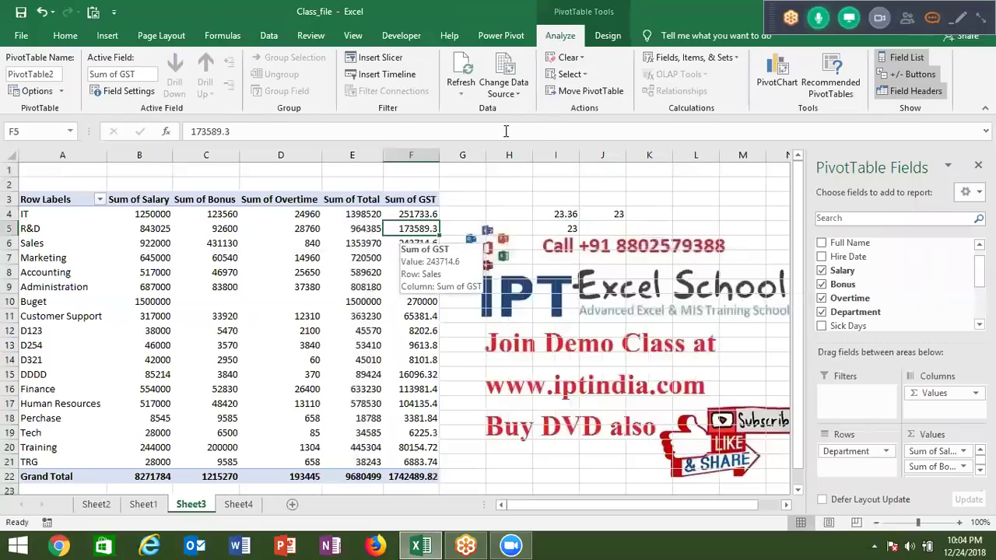
Start a new calculated field named RGST with its default formula cleared
click(695, 58)
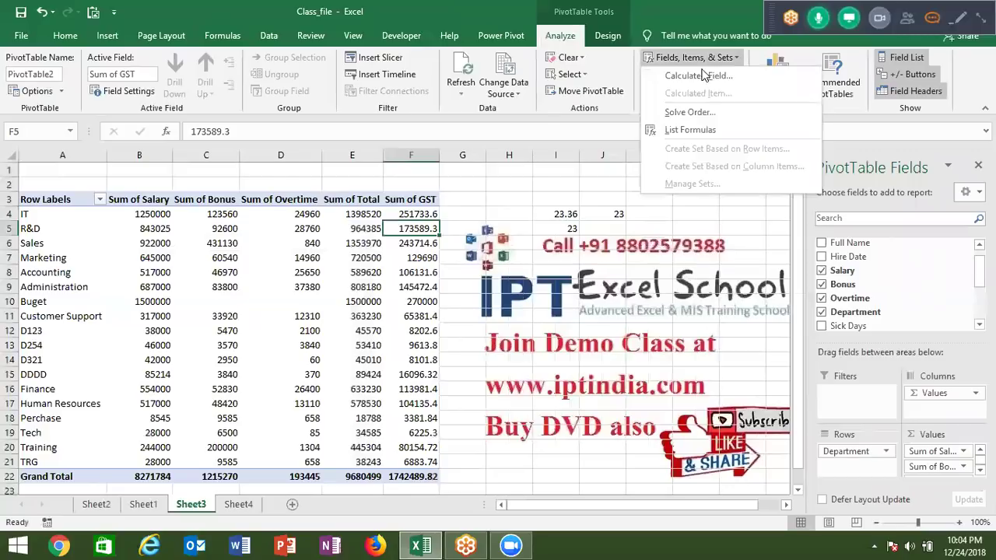
click(699, 76)
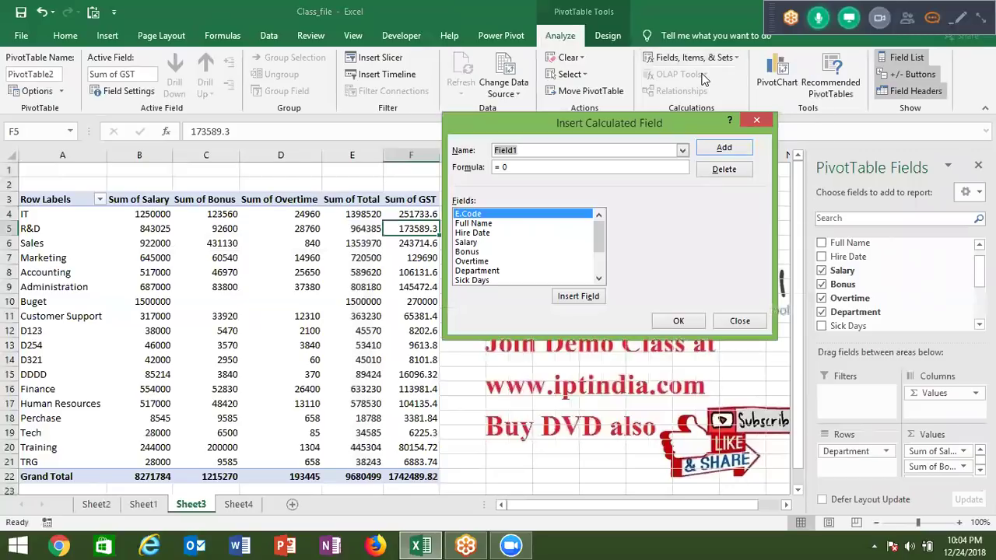
text(RGST)
click(569, 171)
key(BackSpace)
Give RGST the formula =INT(GST), add it, and compare Sum of RGST with GST
text(nt)
drag(601, 233, 600, 276)
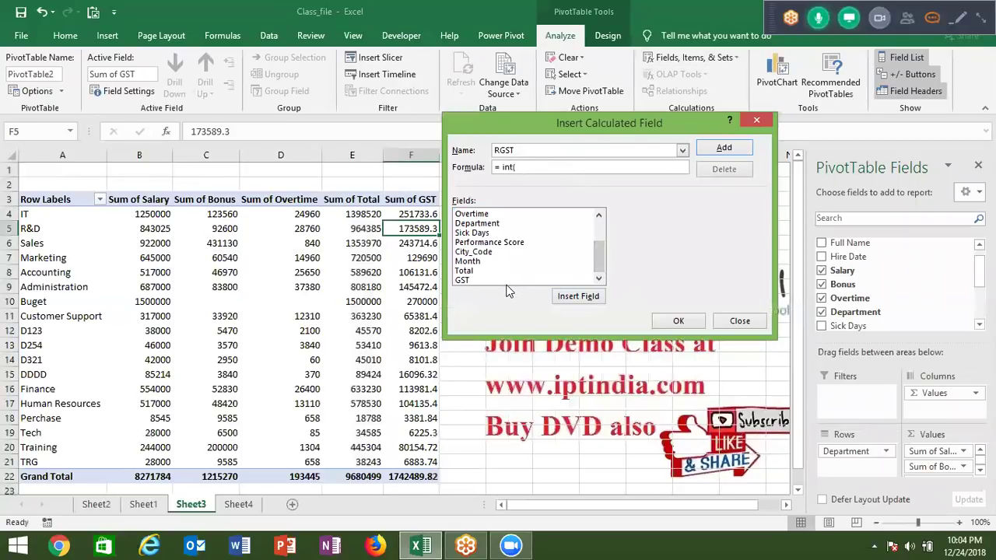
click(532, 281)
click(572, 302)
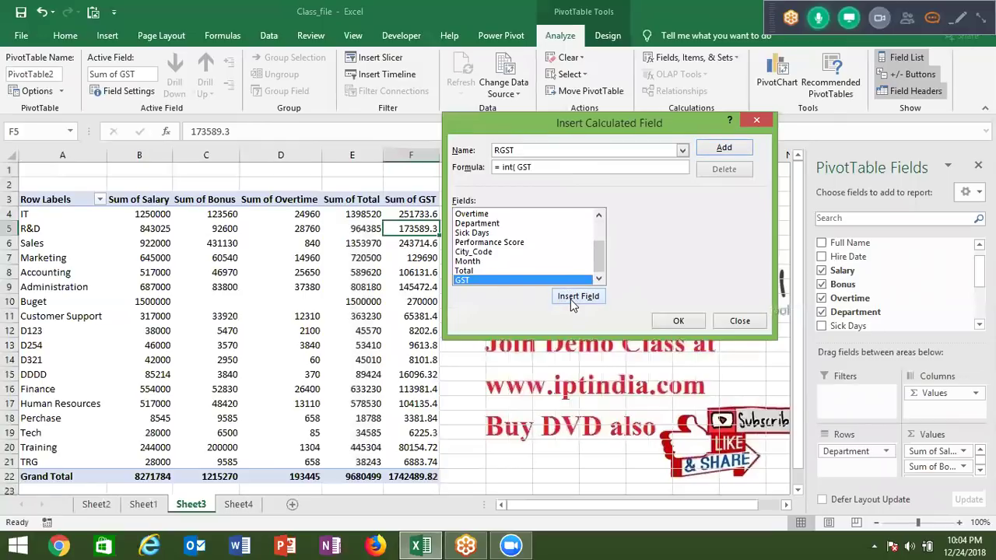
text())
click(725, 149)
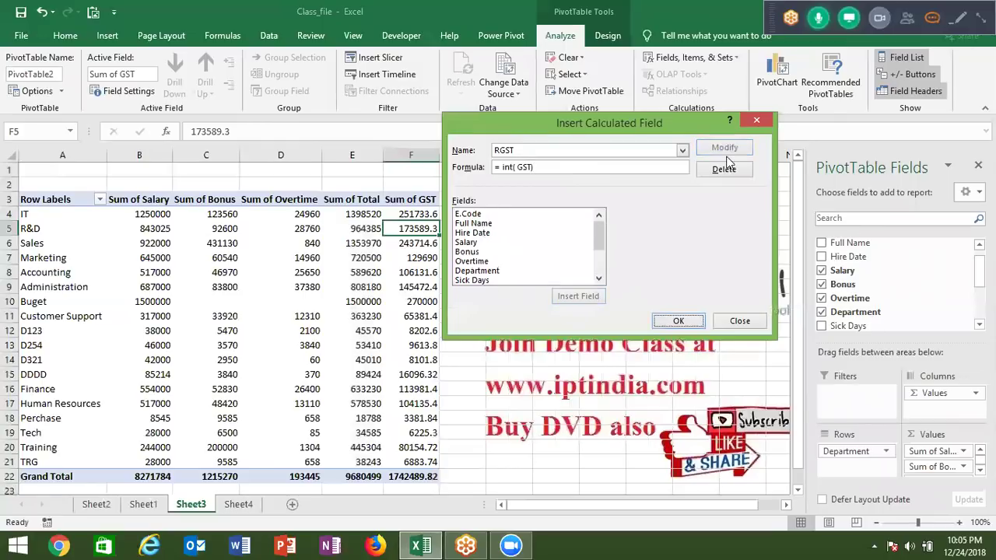
click(688, 322)
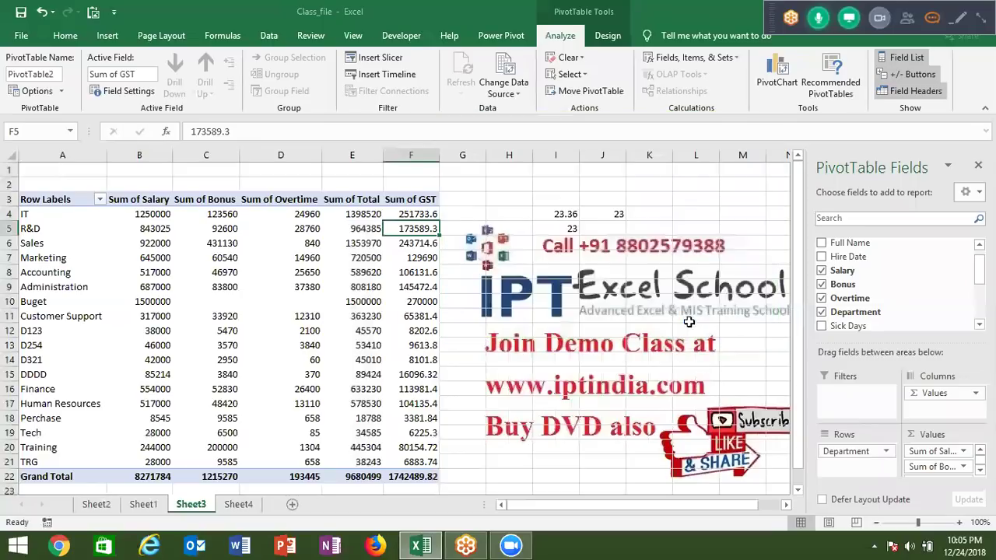
drag(482, 214, 492, 362)
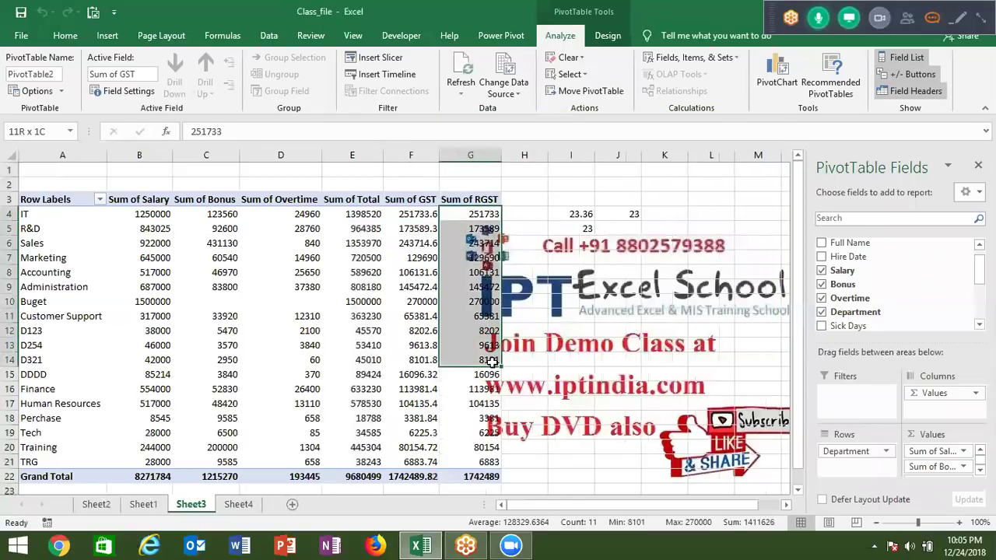
mouse_move(492, 362)
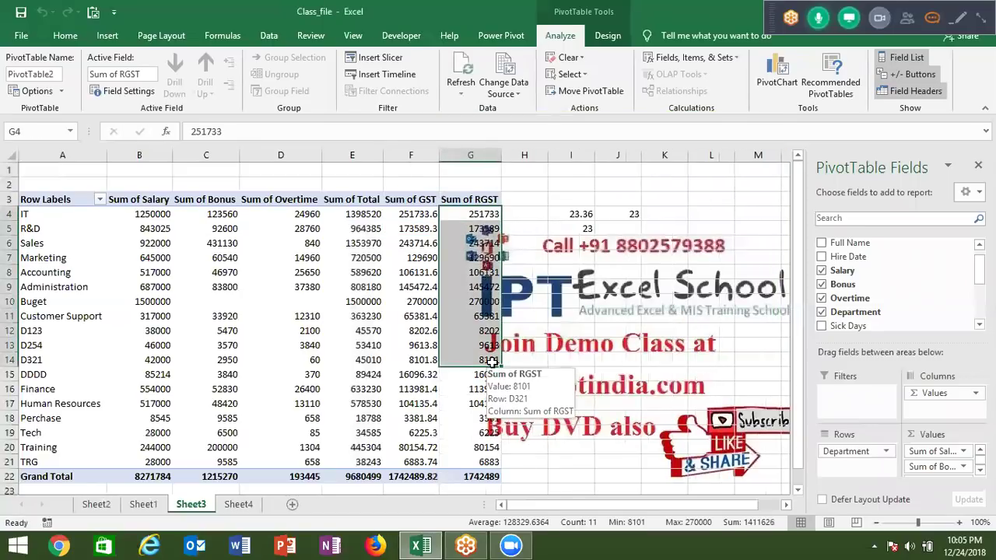
click(579, 227)
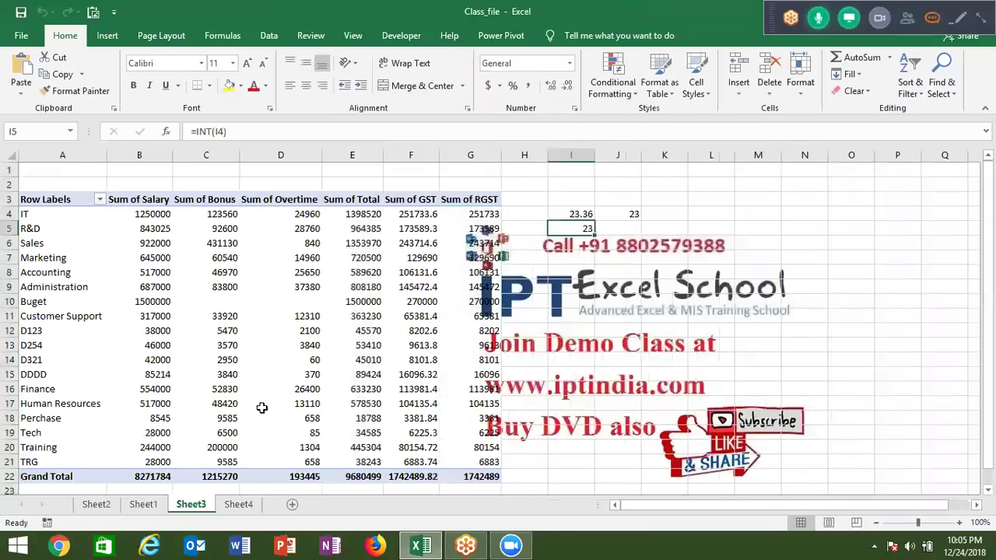
Insert a new pivot table from the Sheet4 employee data range A1:K110 on a new worksheet
click(240, 504)
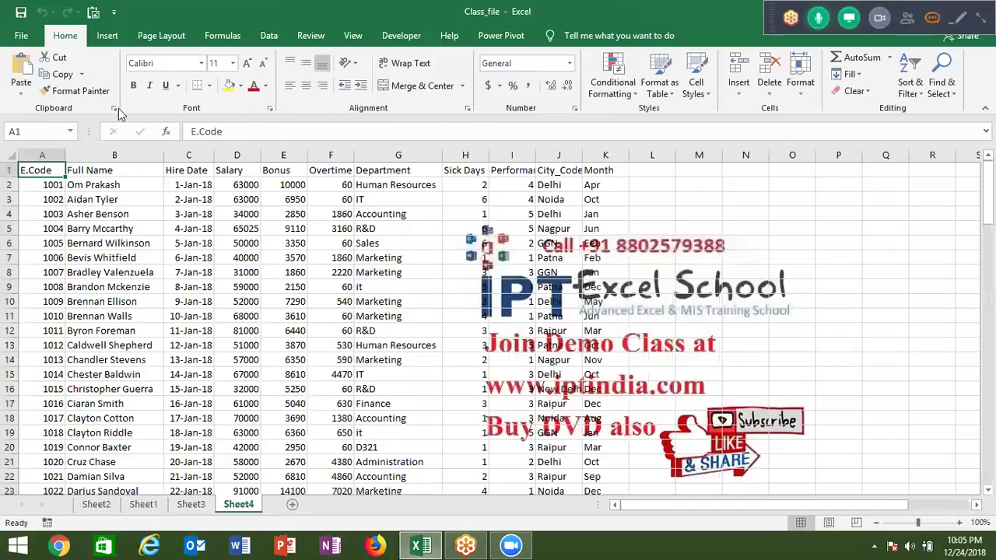
click(108, 35)
click(30, 71)
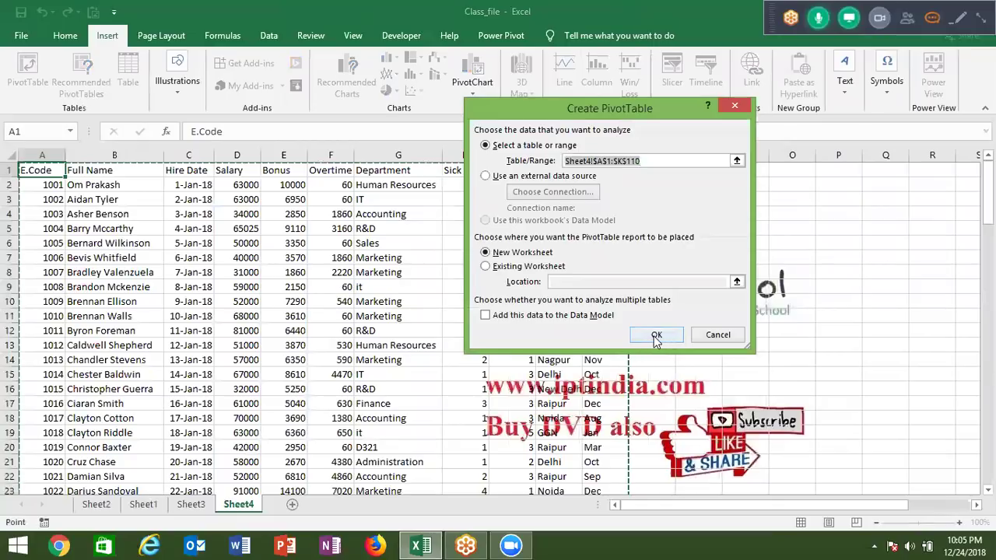
click(655, 335)
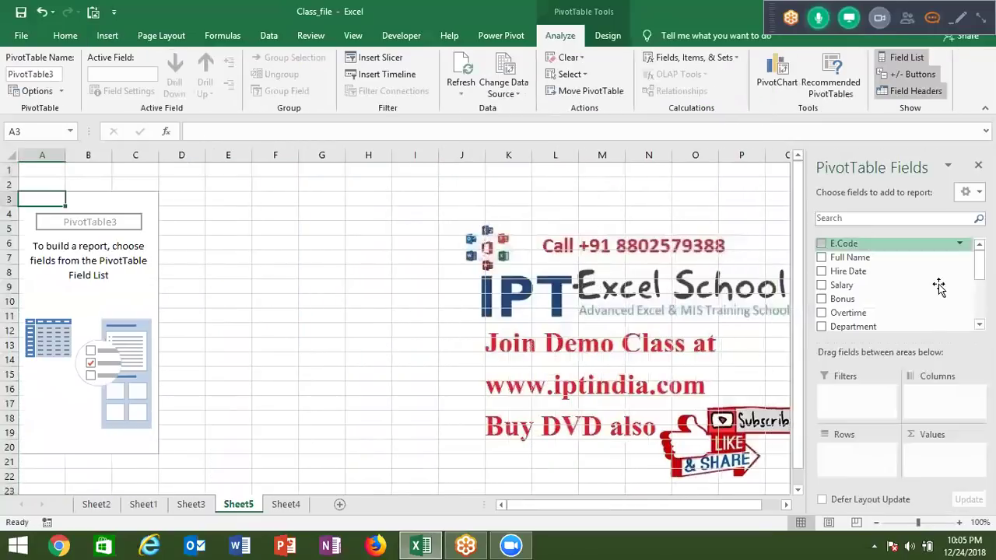
Put Department in the pivot rows and sum Overtime in the values
scroll(926, 282, down, 1)
scroll(895, 296, down, 1)
drag(893, 297, 868, 456)
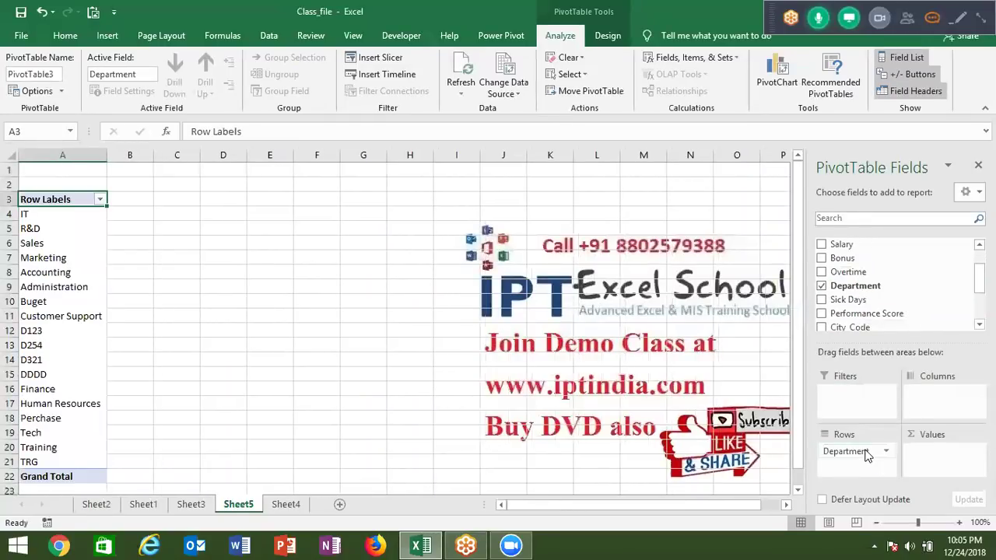
drag(854, 277, 962, 459)
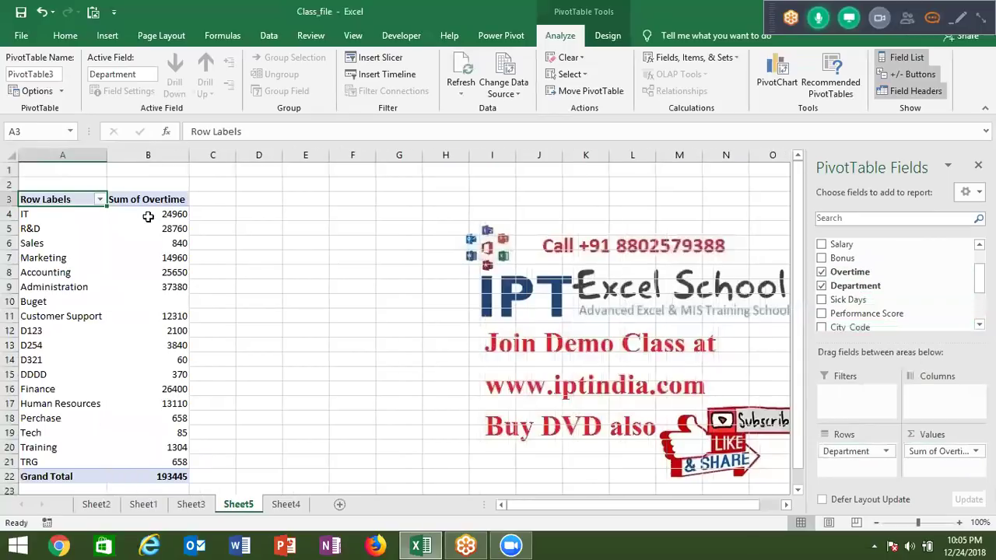
click(172, 215)
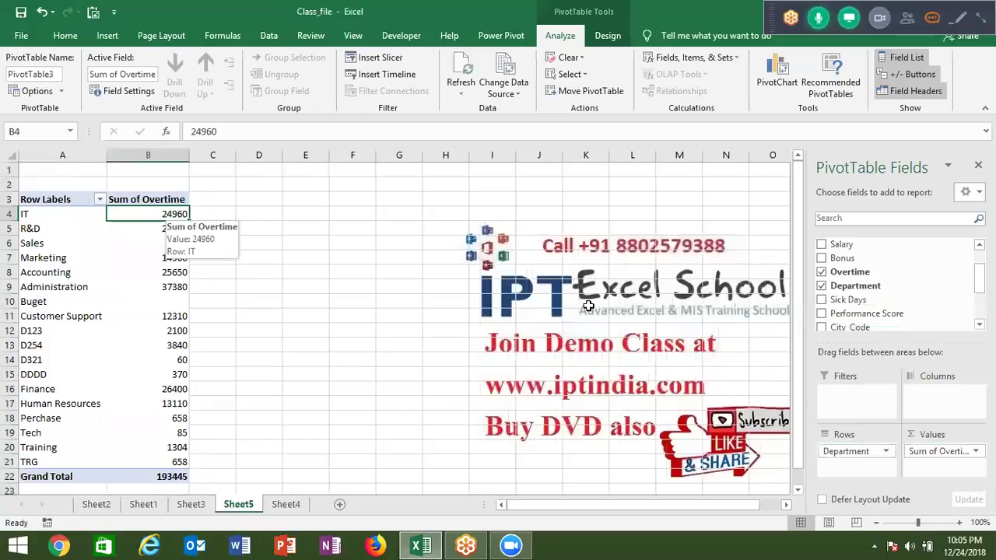
Replace Sum of Overtime with Sum of Performance Score (IT 54, R&D 32)
drag(938, 451, 921, 315)
drag(874, 289, 937, 455)
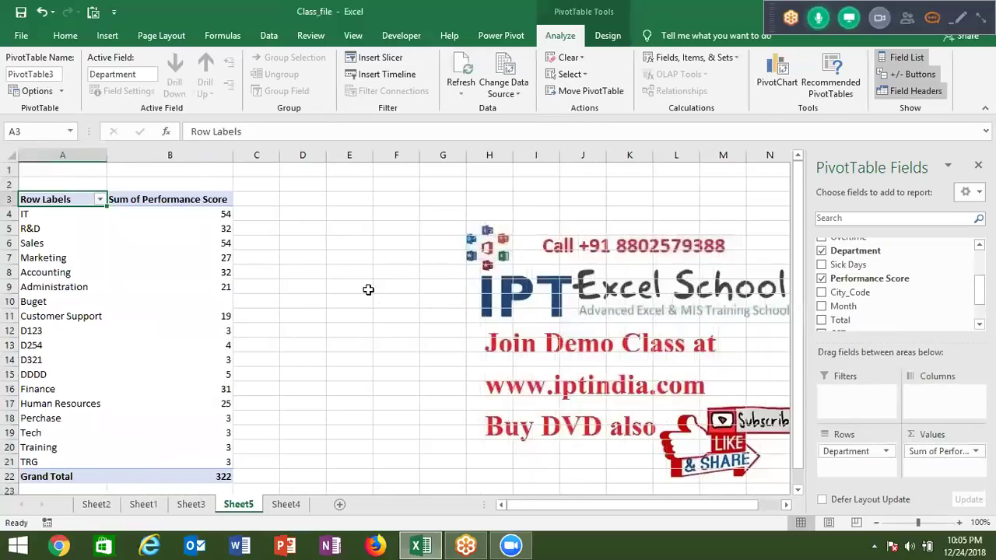
click(215, 230)
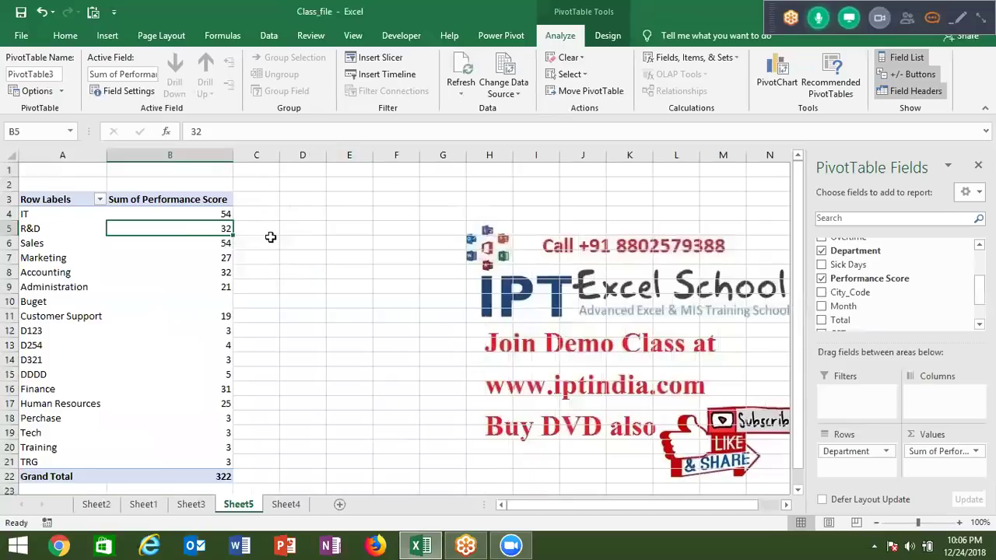
Start a new calculated field named INC and clear its default formula
click(668, 59)
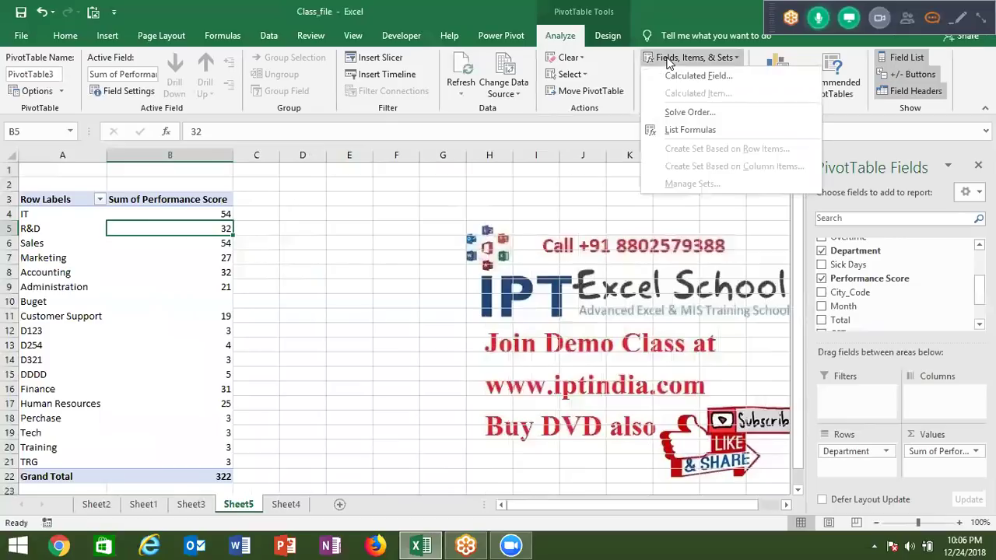
click(674, 76)
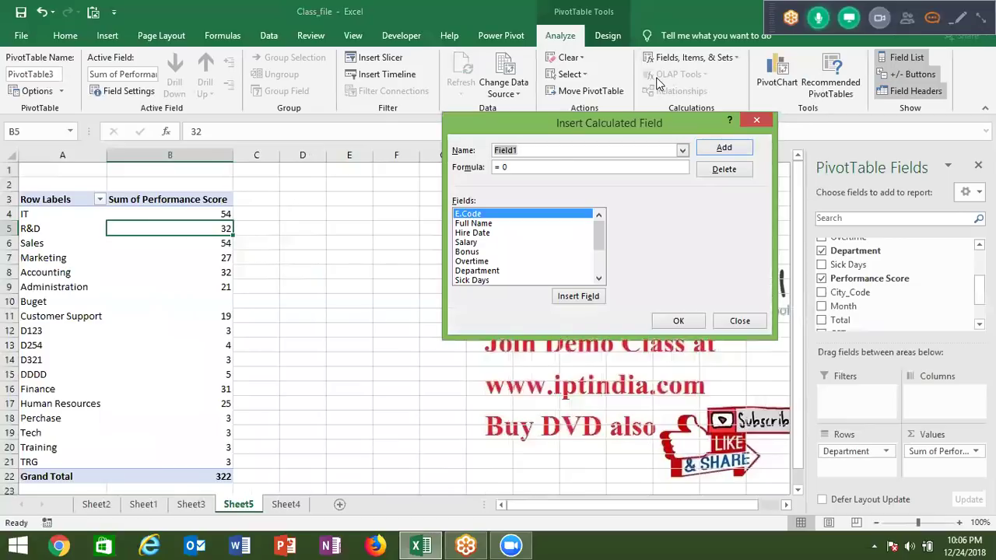
text(INC)
click(563, 168)
key(BackSpace)
key(BackSpace)
Enter the formula IF('Performance Score'<=20,50000,IF('Performance Score'<=40,75000,1000000)) and add INC
text(if)
text(()
drag(599, 241, 599, 252)
click(536, 262)
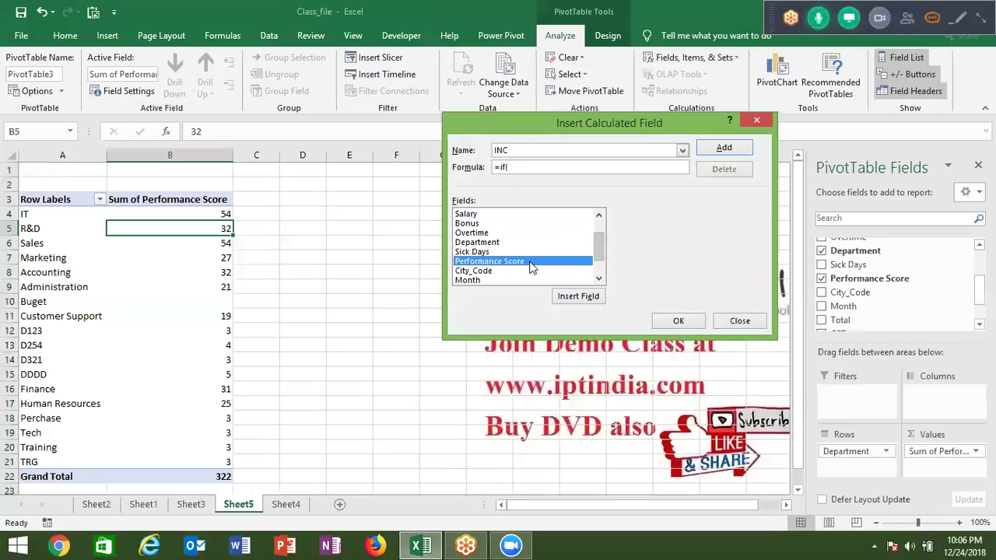
click(583, 298)
text(<=20,)
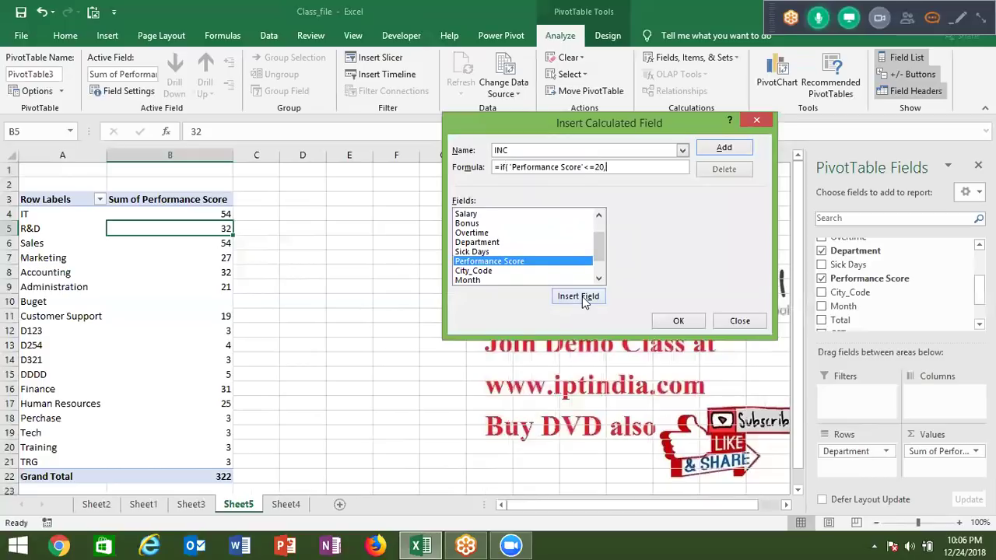
text(5000)
text(0)
text(,if)
text(()
click(580, 298)
text(<=40,75000,)
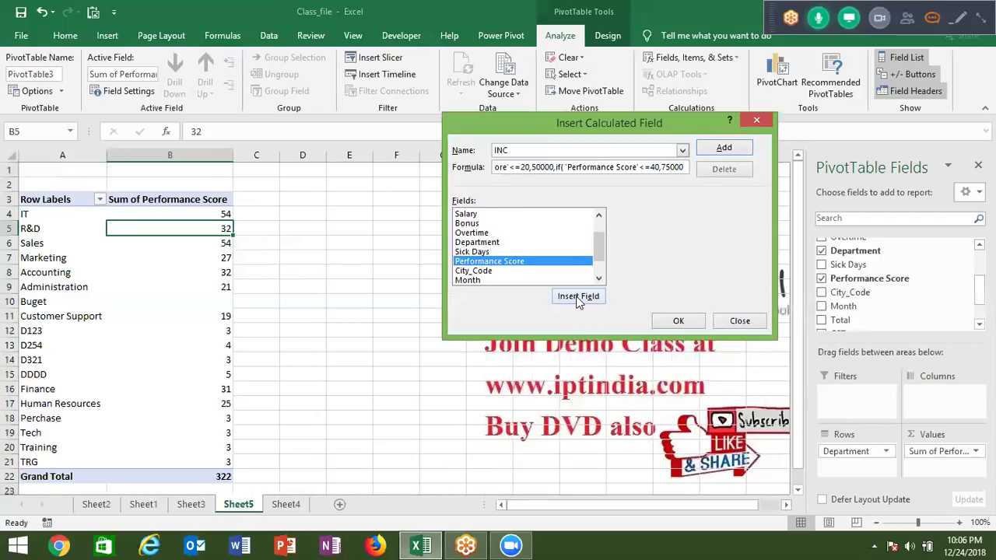
text(1000000)
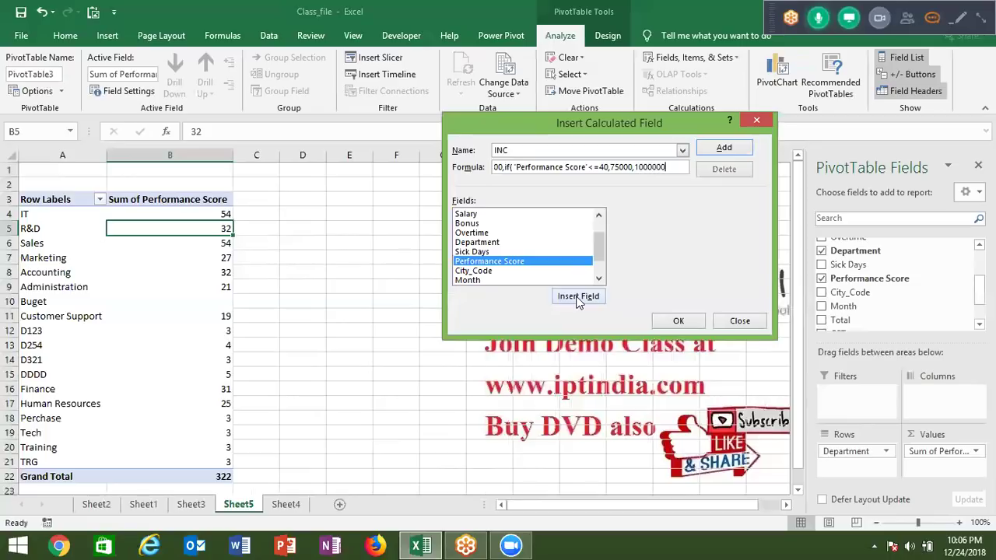
text()))
click(722, 149)
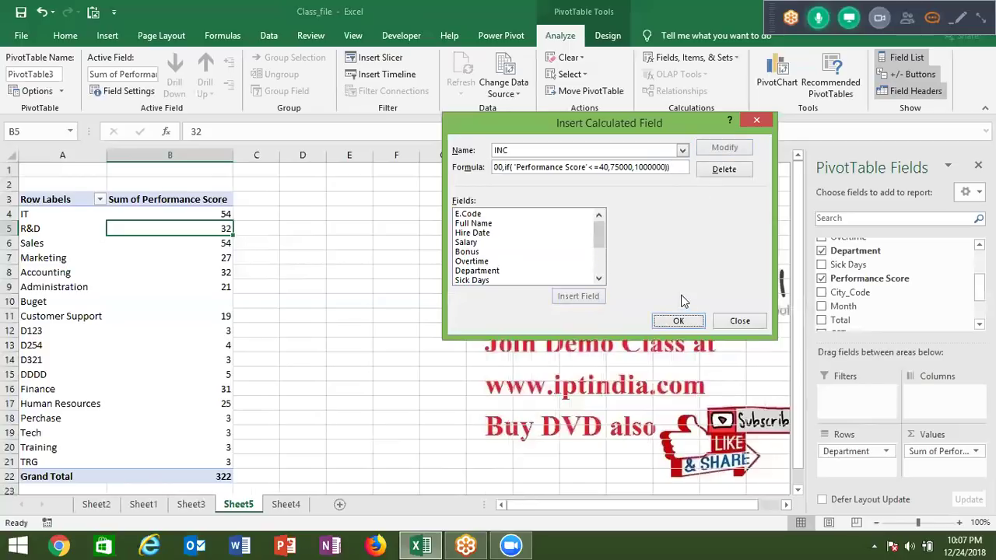
Confirm the INC field and review the Sum of INC values (IT 1000000, R&D 75000)
click(678, 320)
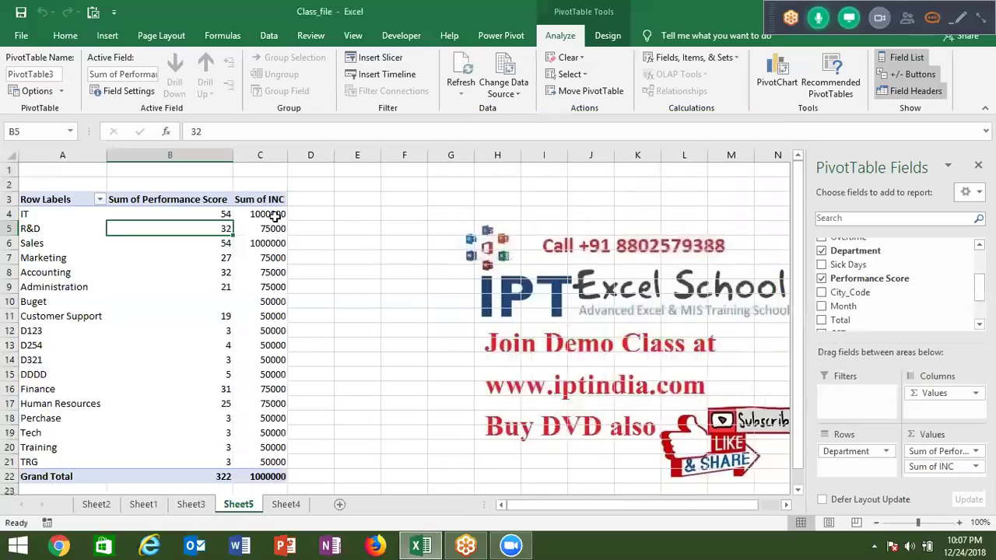
drag(275, 217, 274, 445)
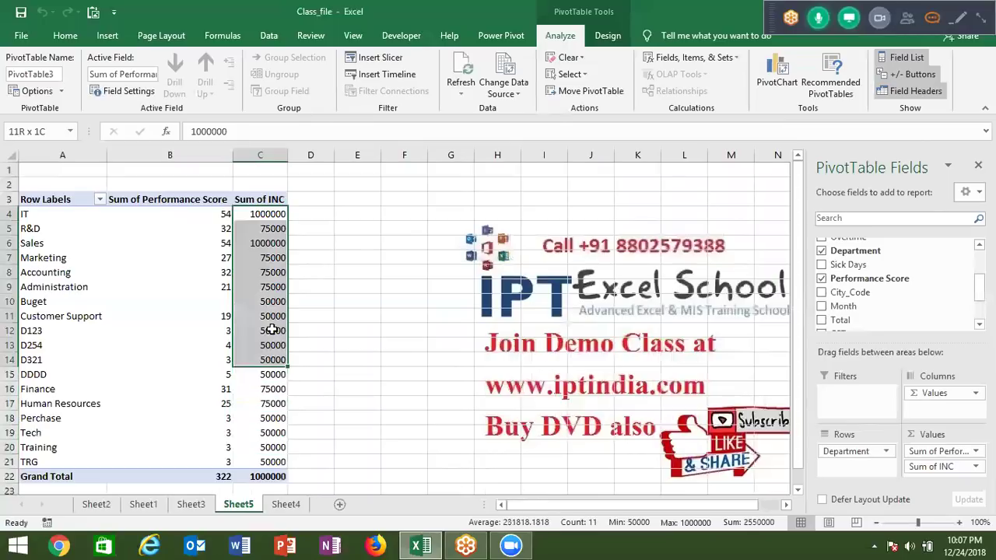
drag(274, 445, 275, 278)
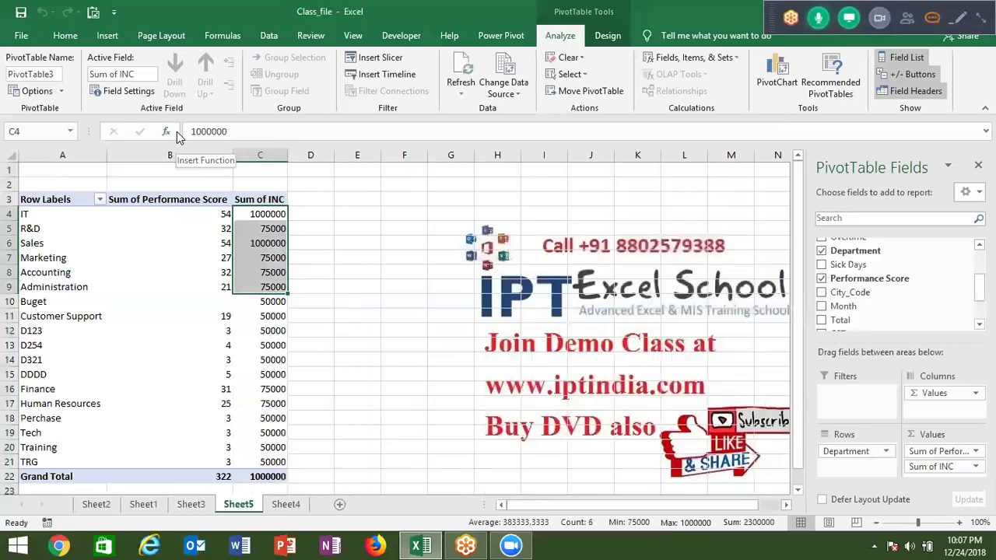
click(272, 262)
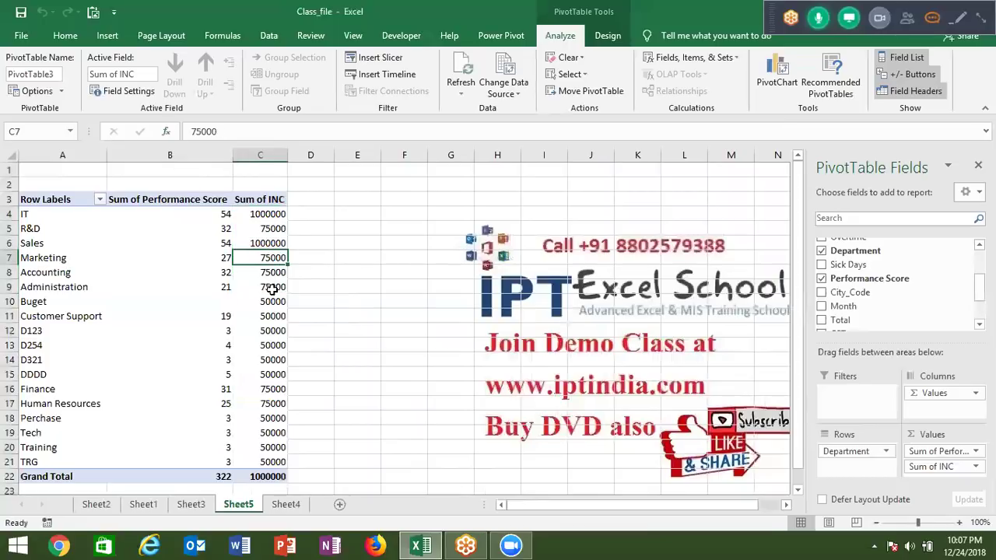
click(271, 287)
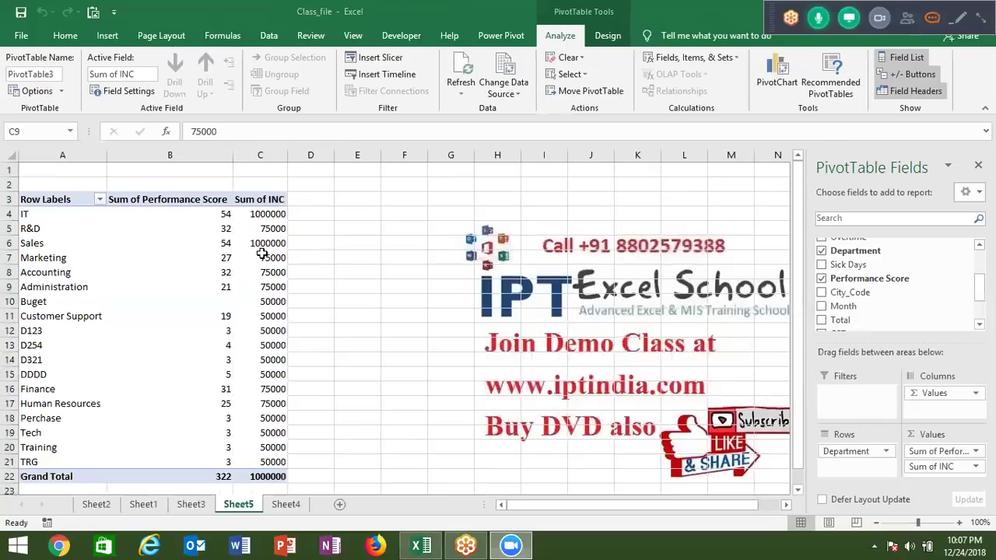
mouse_move(262, 255)
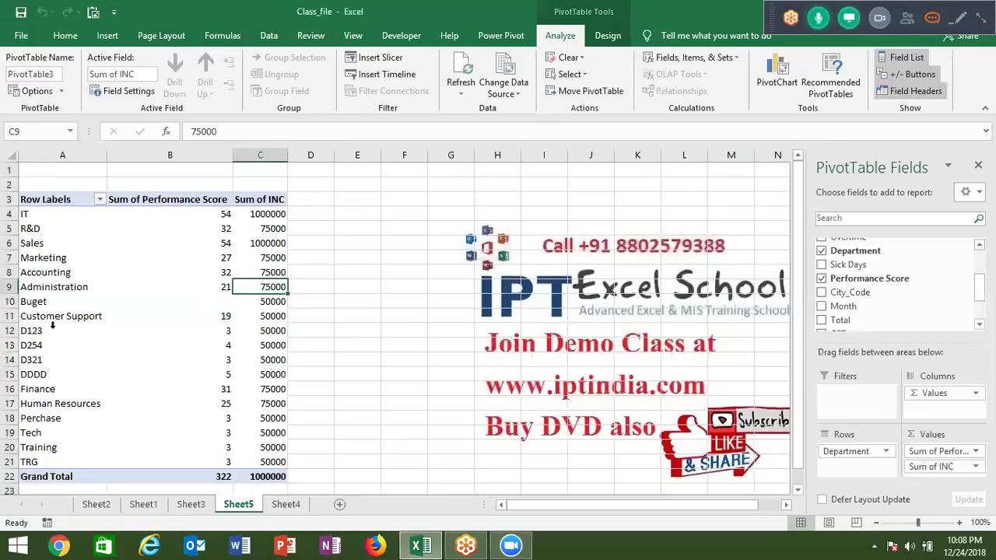
drag(52, 331, 52, 367)
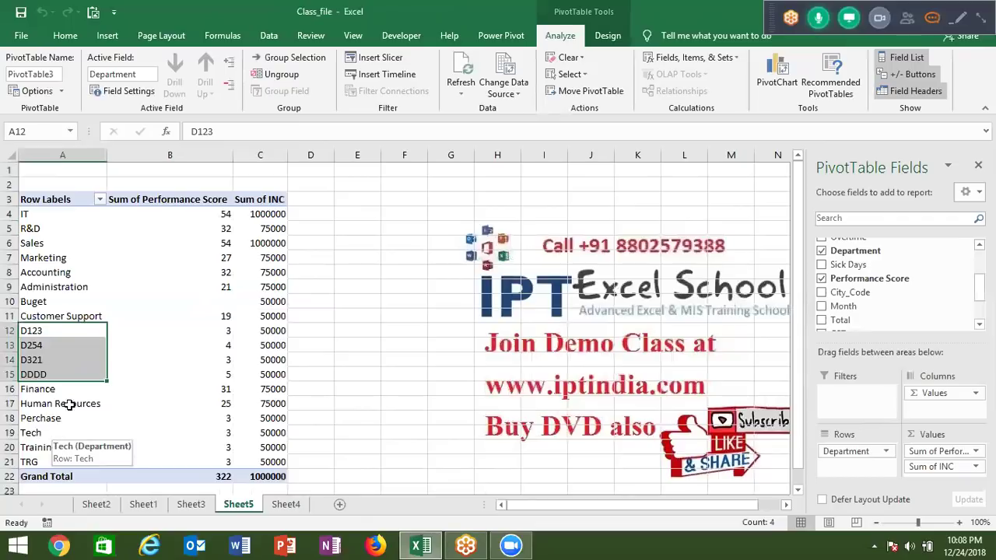
click(50, 360)
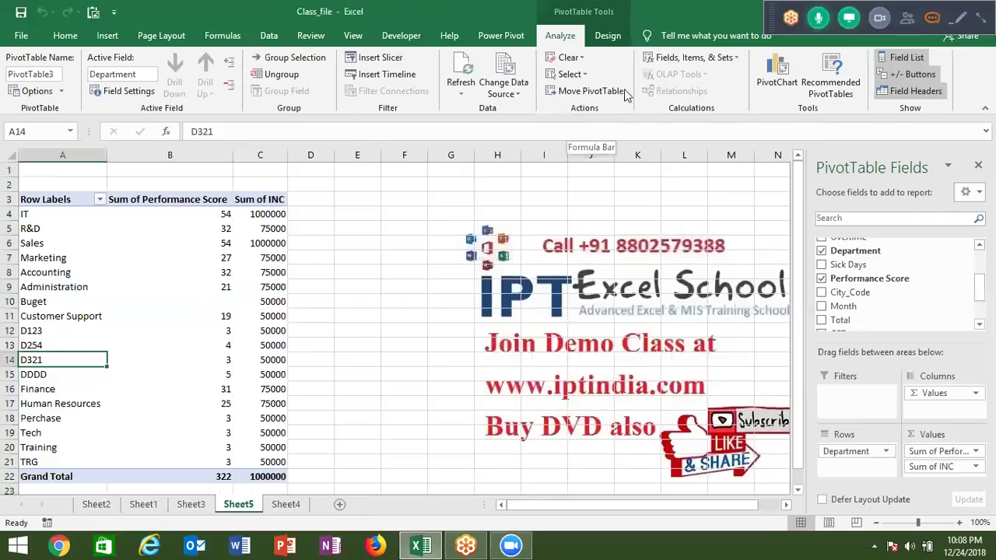
click(678, 57)
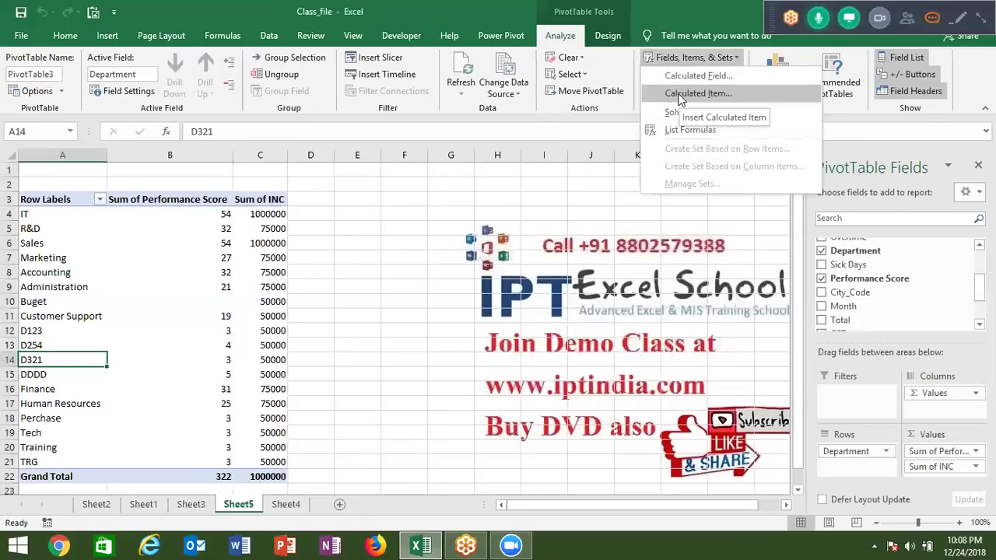
click(357, 286)
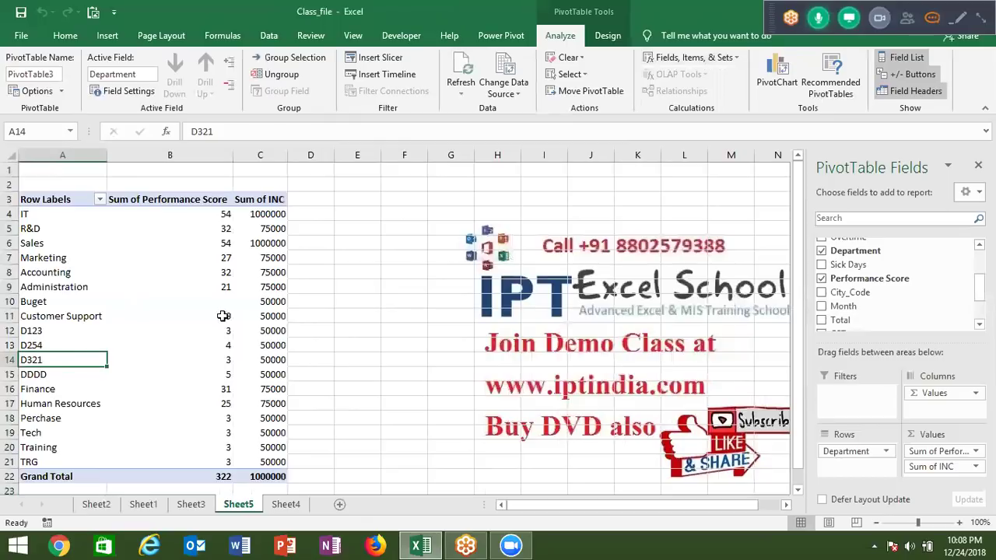
click(358, 260)
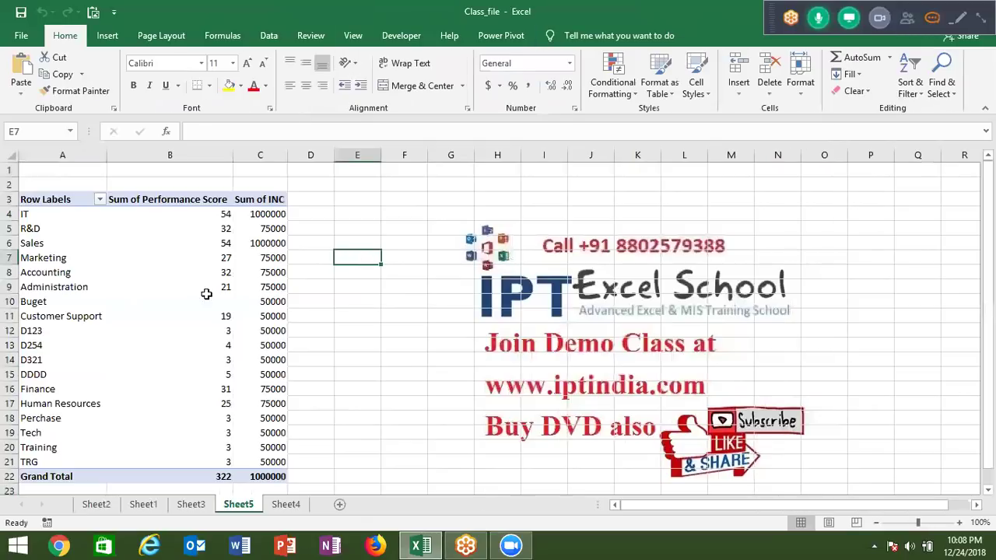
click(236, 285)
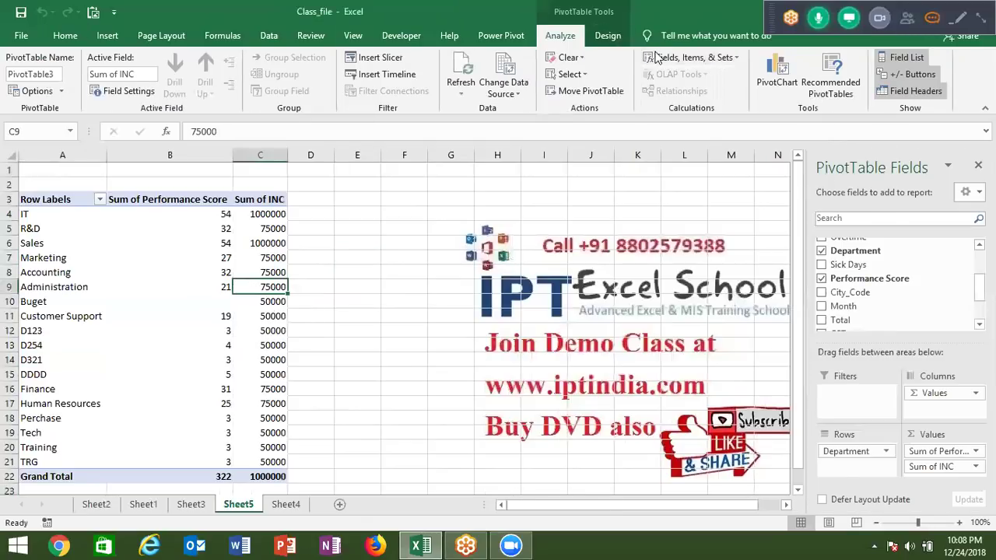
click(657, 57)
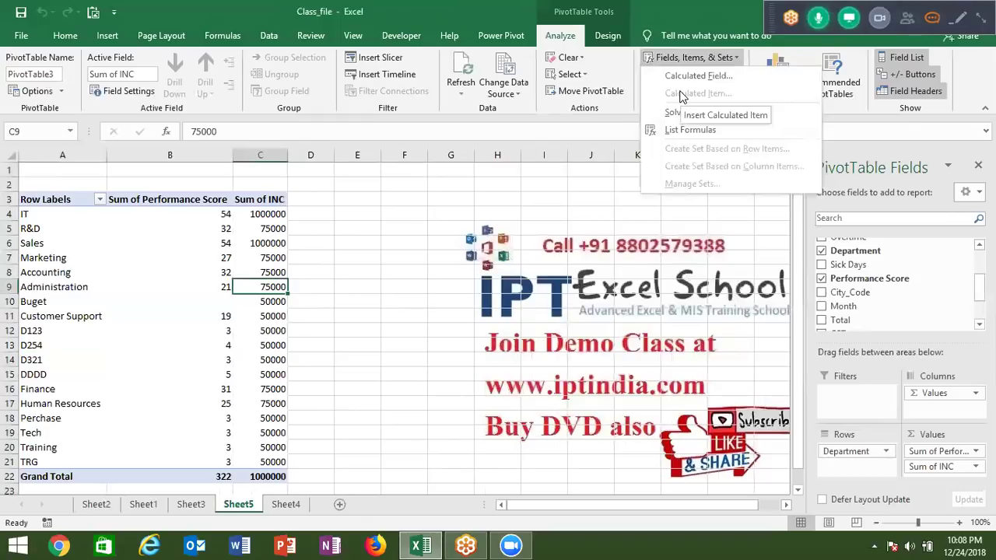
click(71, 287)
click(71, 287)
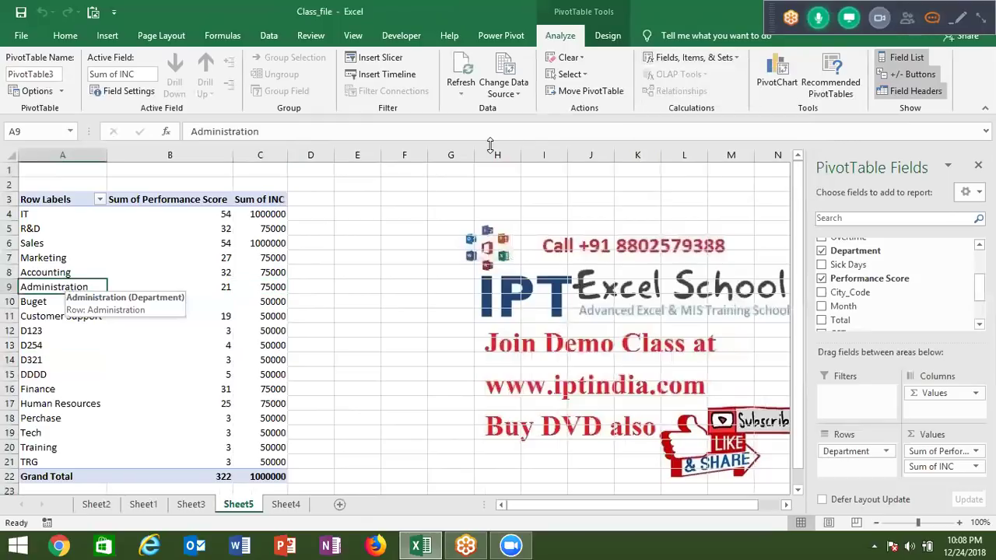
click(699, 57)
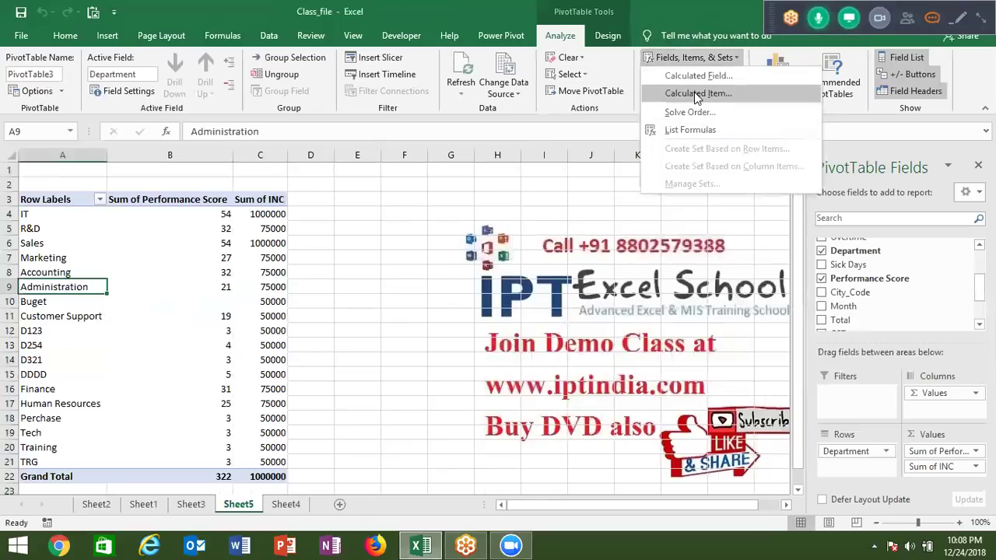
click(694, 91)
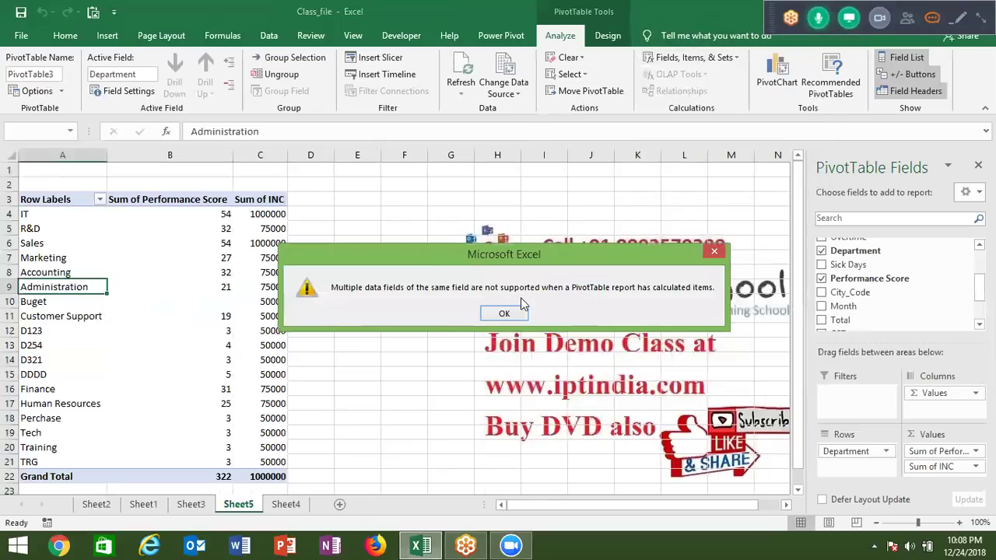
click(506, 314)
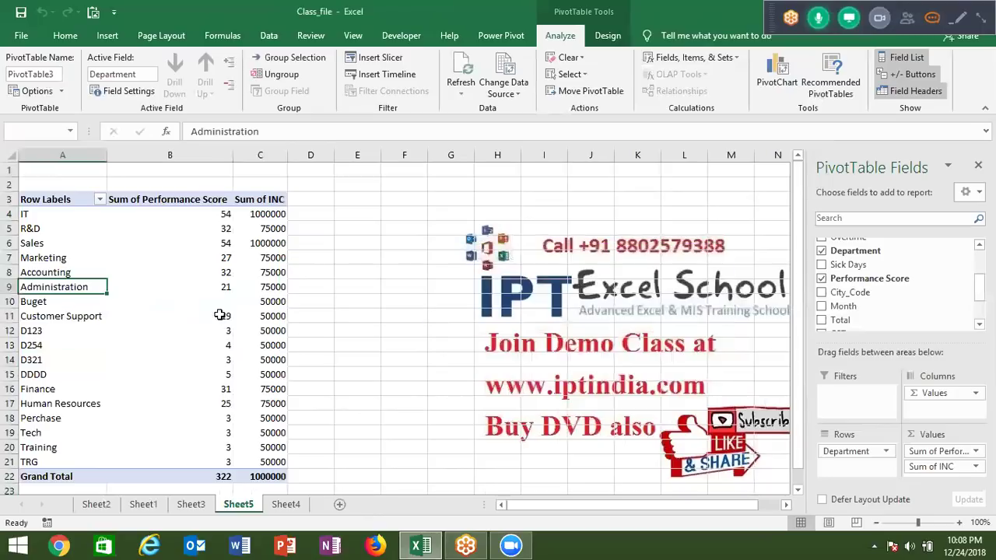
click(228, 297)
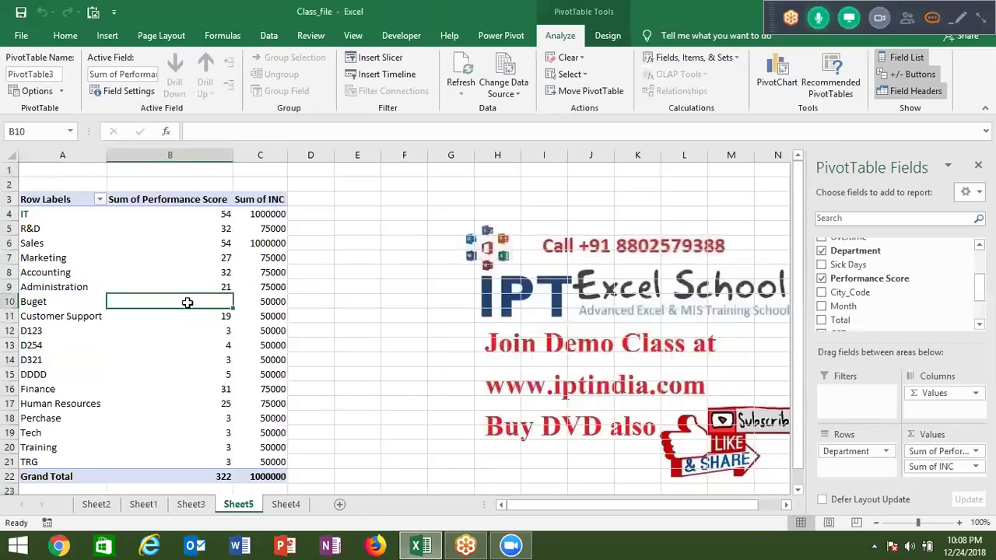
Create a pivot table on a new sheet from the Sheet4 range A1:K109
click(287, 505)
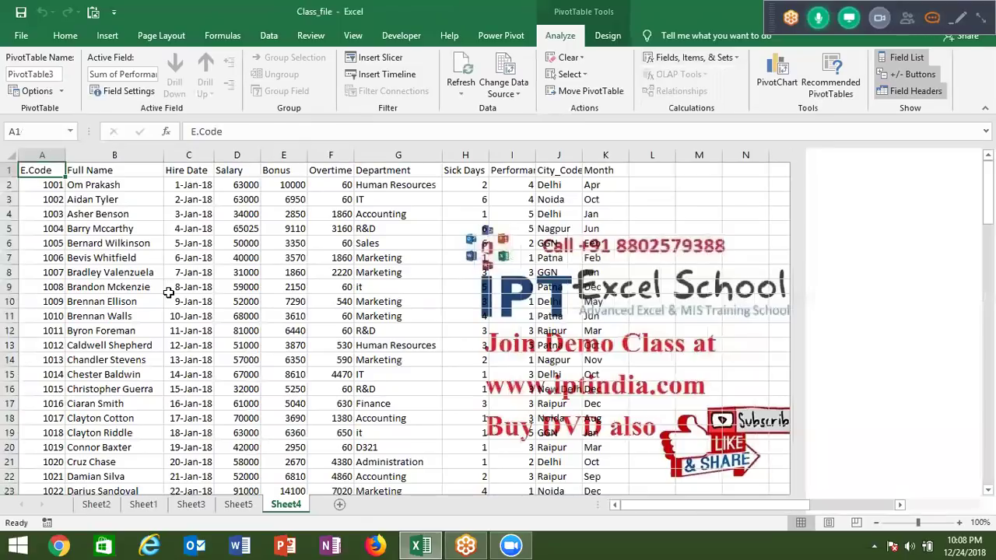
key(ctrl+shift+Right)
key(ctrl+shift+Down)
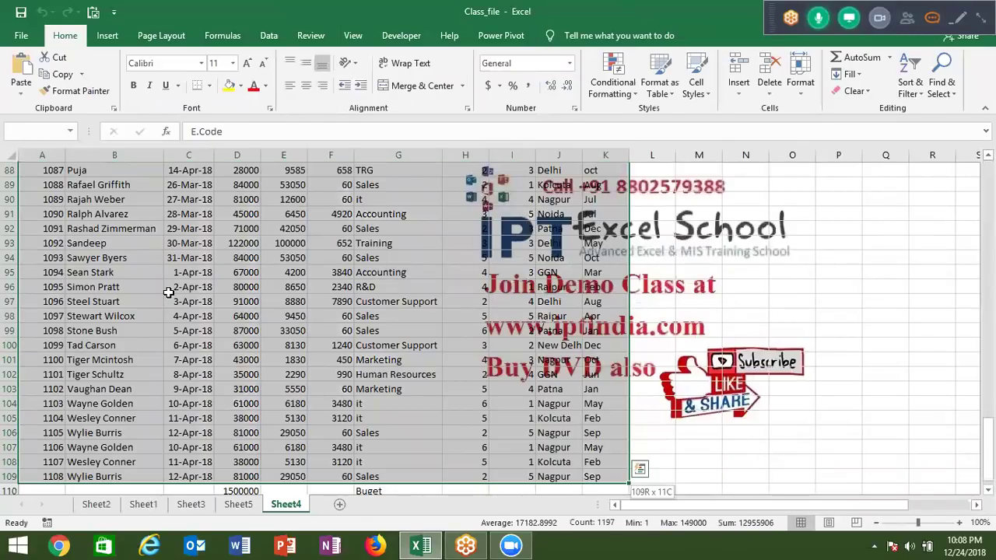
click(106, 36)
click(28, 74)
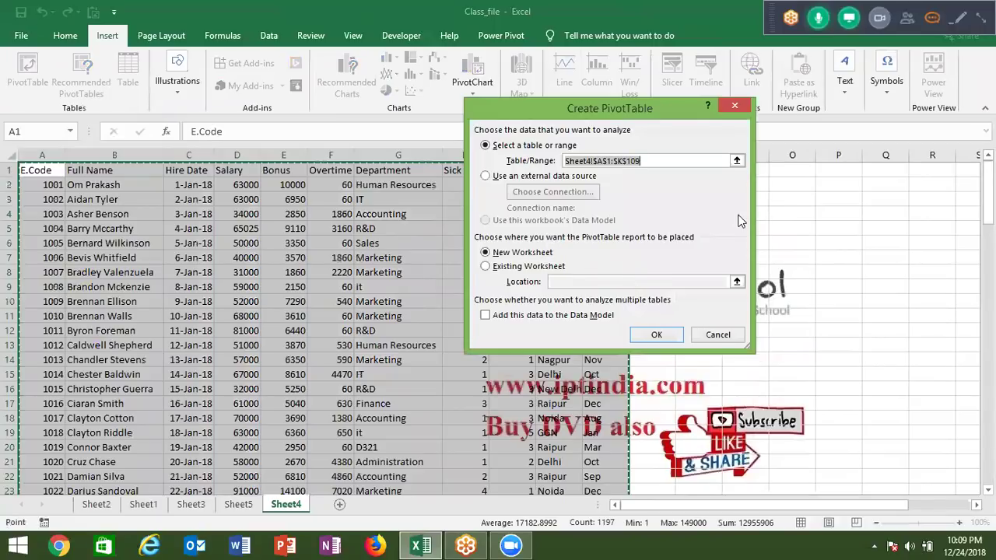
click(737, 161)
mouse_move(987, 193)
mouse_down()
mouse_move(986, 451)
mouse_move(987, 358)
mouse_up()
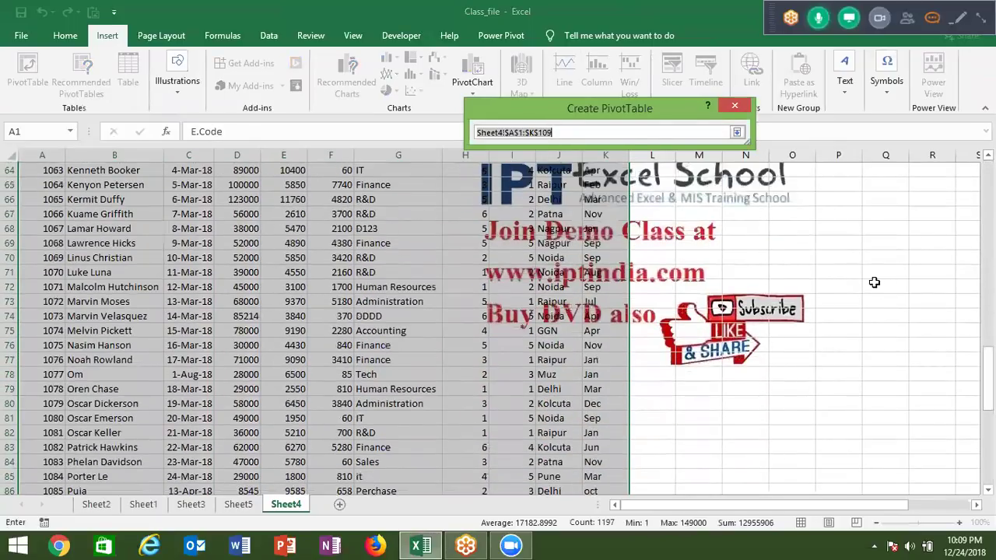
click(736, 132)
click(656, 335)
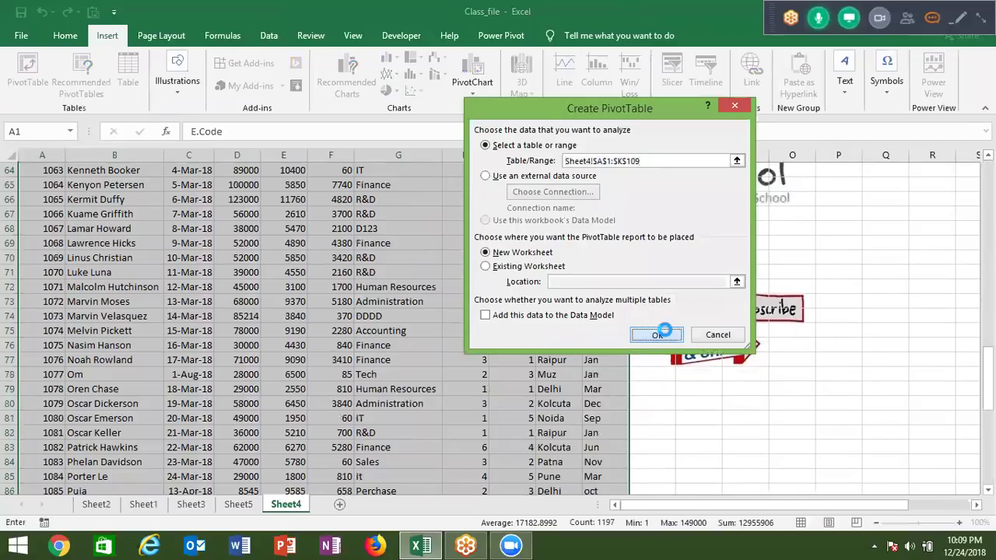
Put Department in the rows and sum Salary in the values, totalling 6771784
drag(860, 327, 856, 459)
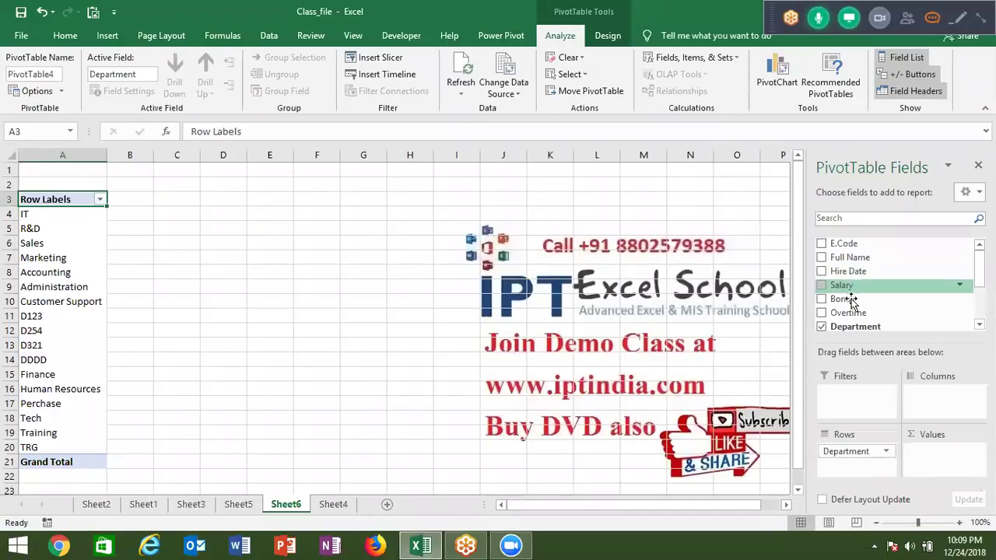
mouse_move(848, 286)
mouse_down()
mouse_move(950, 428)
mouse_move(946, 458)
mouse_up()
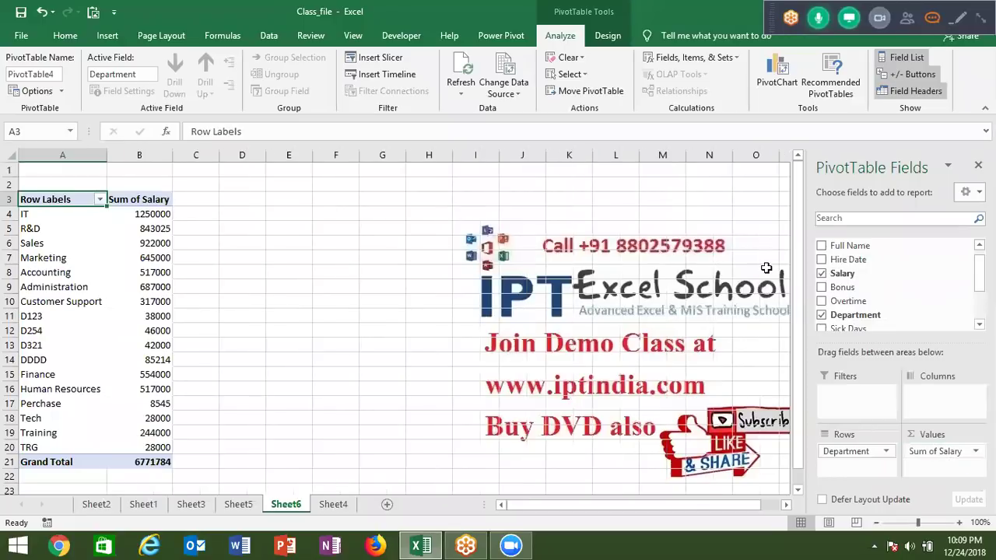
click(675, 59)
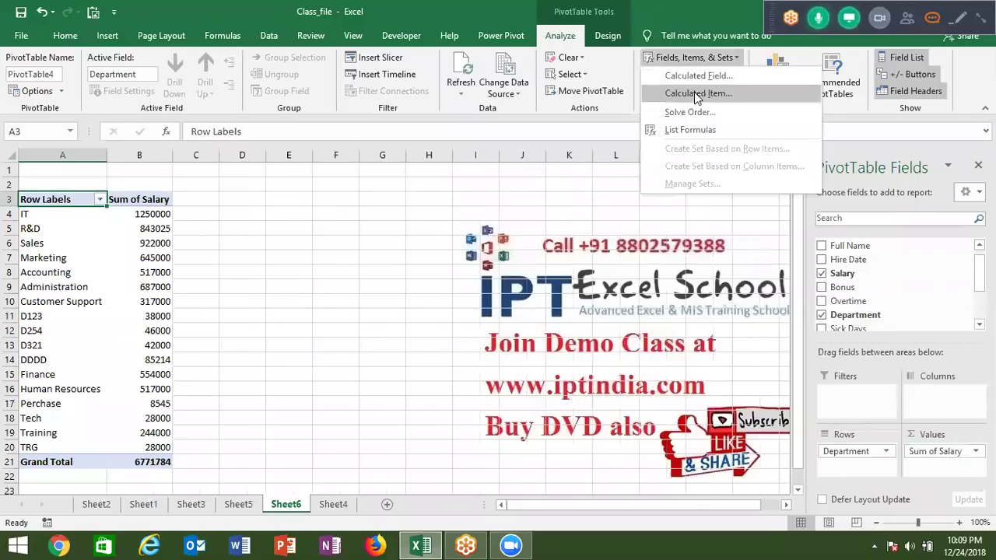
Start a calculated Department item named Vender with D123 as its first term
click(694, 92)
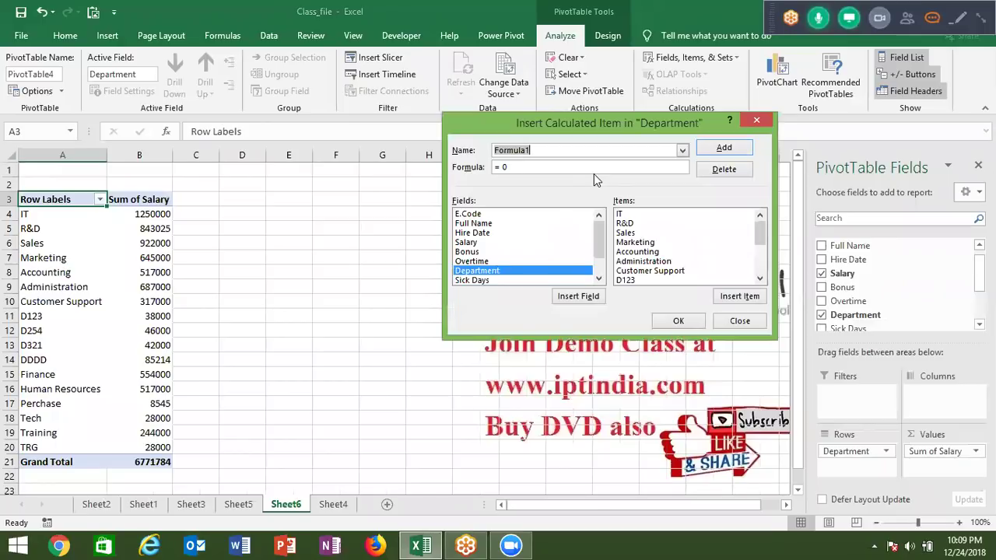
text(T)
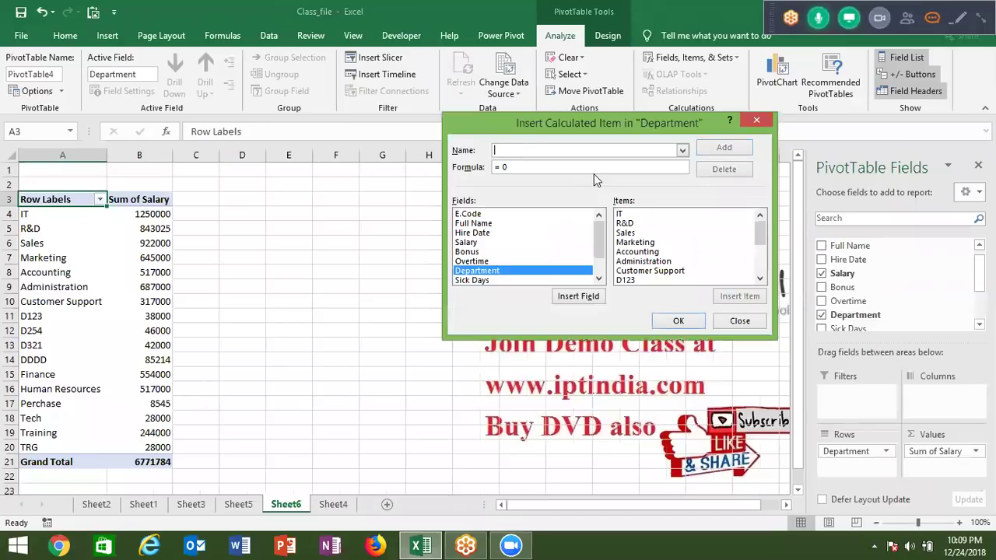
text(end)
text(er)
key(BackSpace)
drag(765, 235, 764, 239)
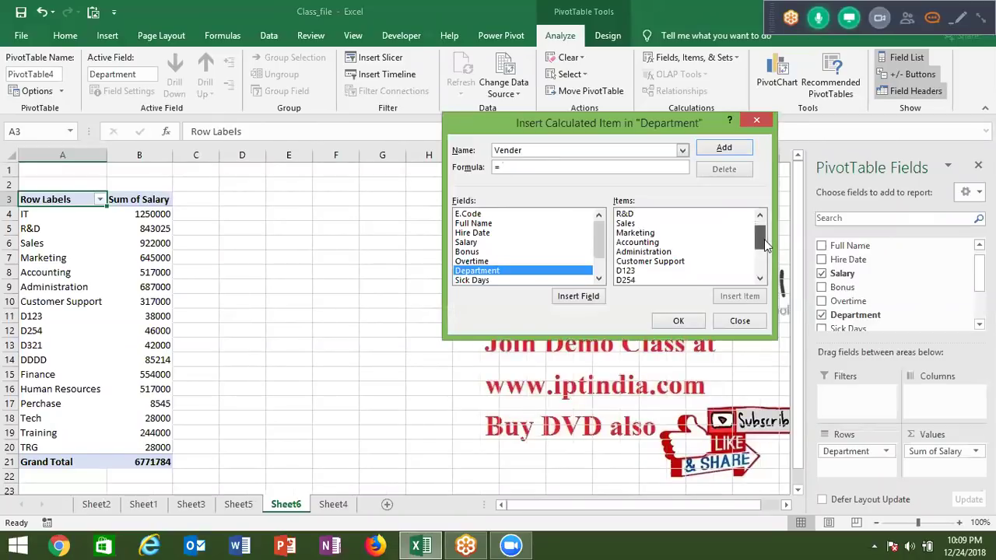
click(654, 270)
click(717, 297)
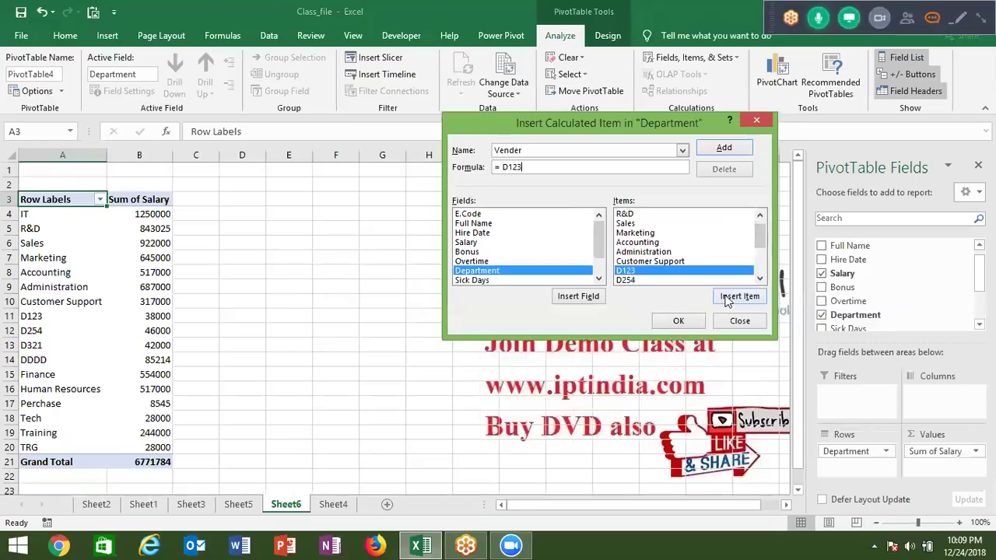
Complete the formula D123+D254+D321+DDDD and add Vender to the pivot (211214)
text(+)
drag(761, 238, 761, 245)
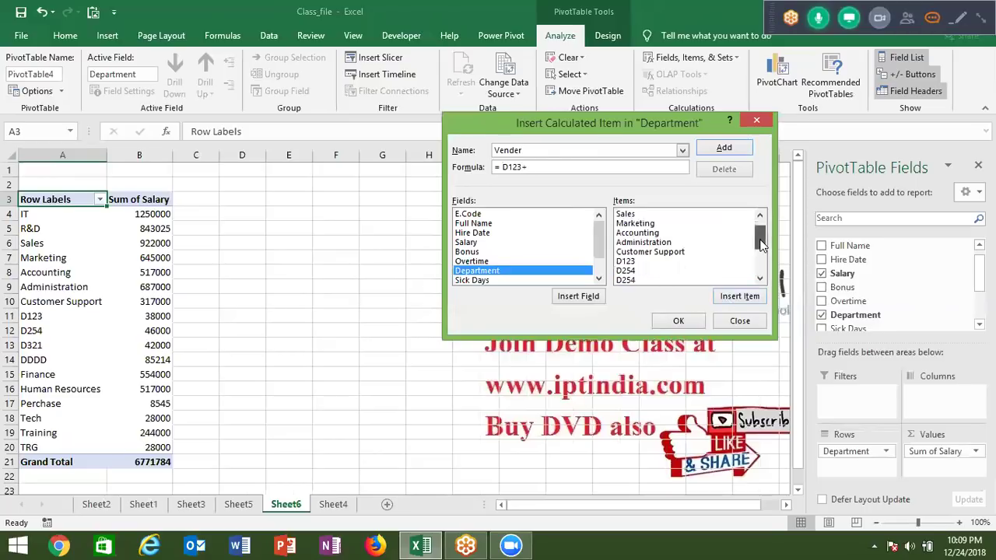
click(637, 263)
double_click(636, 262)
text(+)
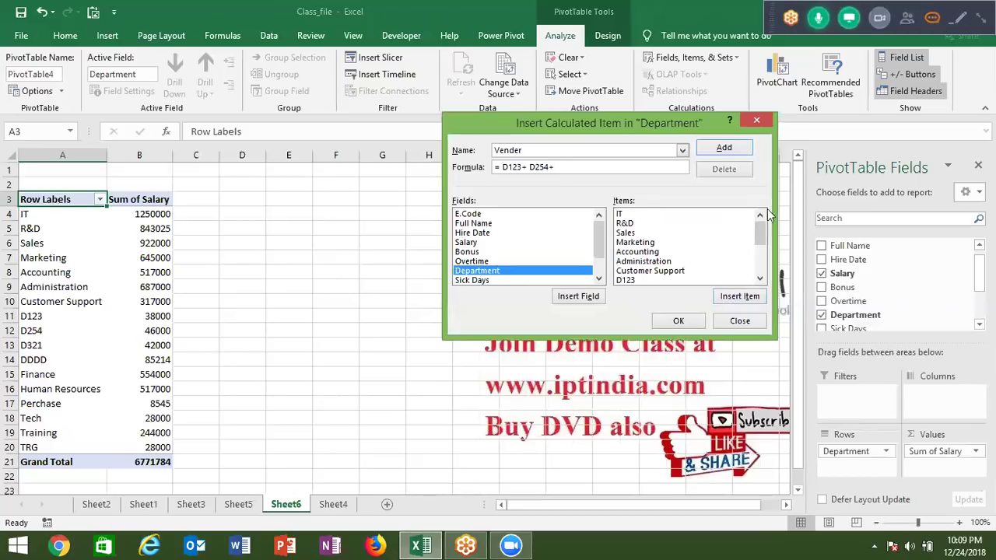
drag(762, 231, 764, 250)
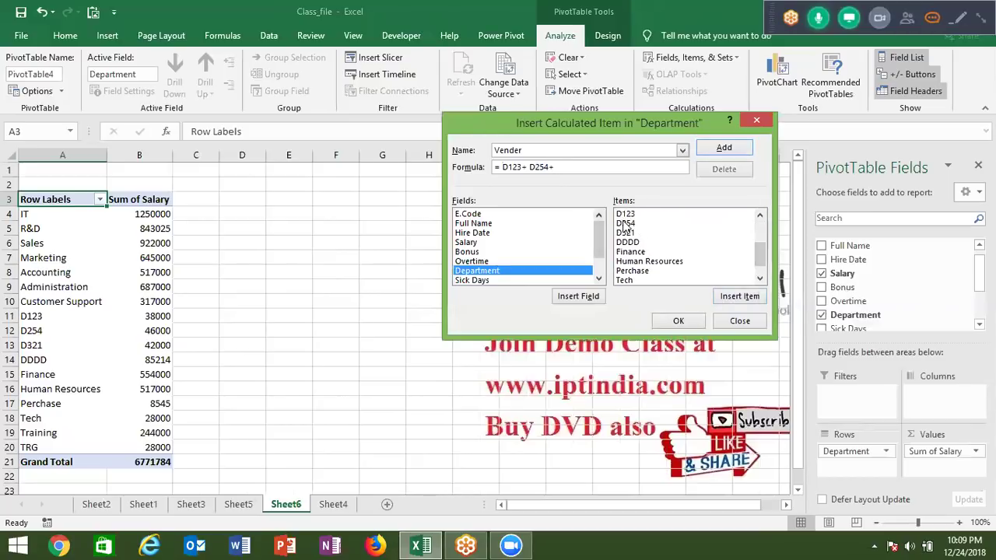
double_click(625, 234)
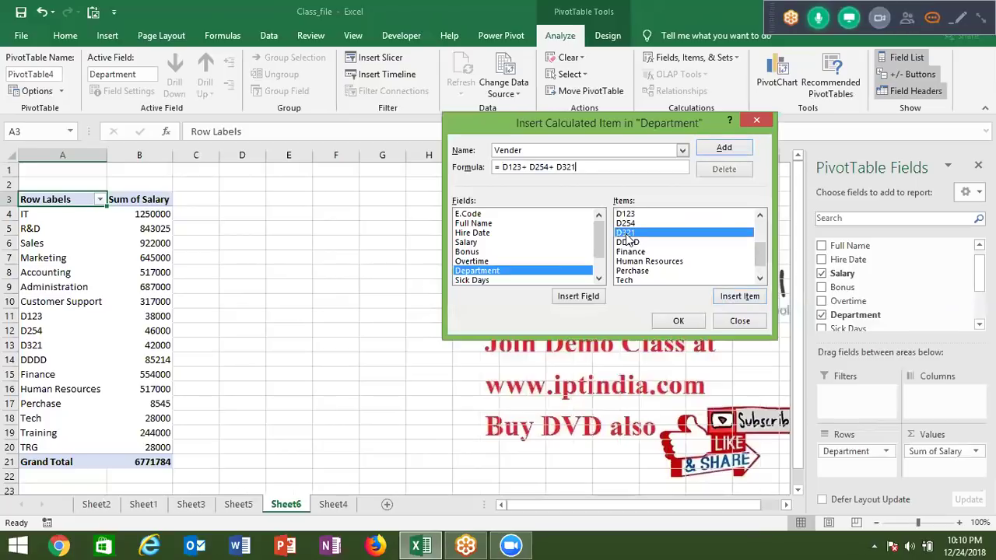
text(+)
drag(762, 228, 764, 266)
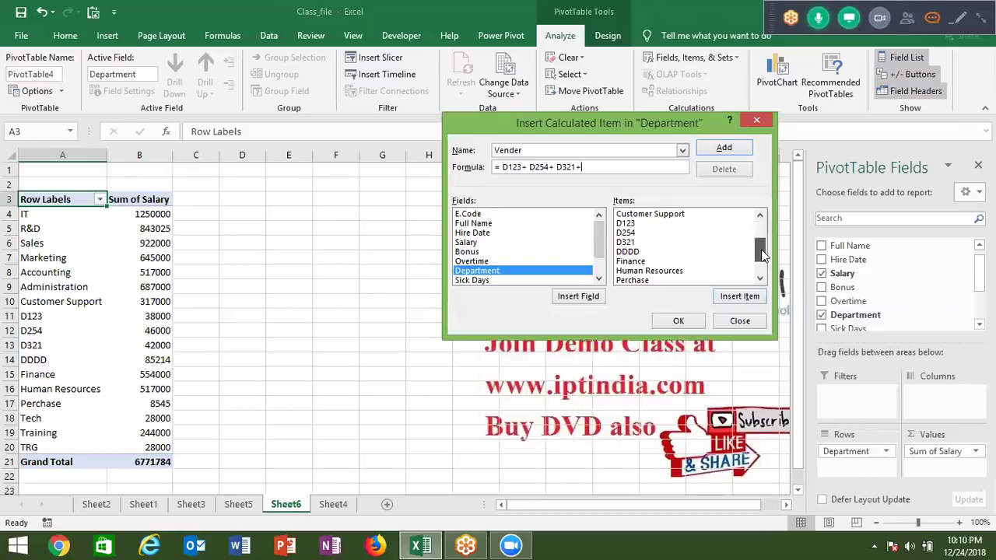
double_click(644, 252)
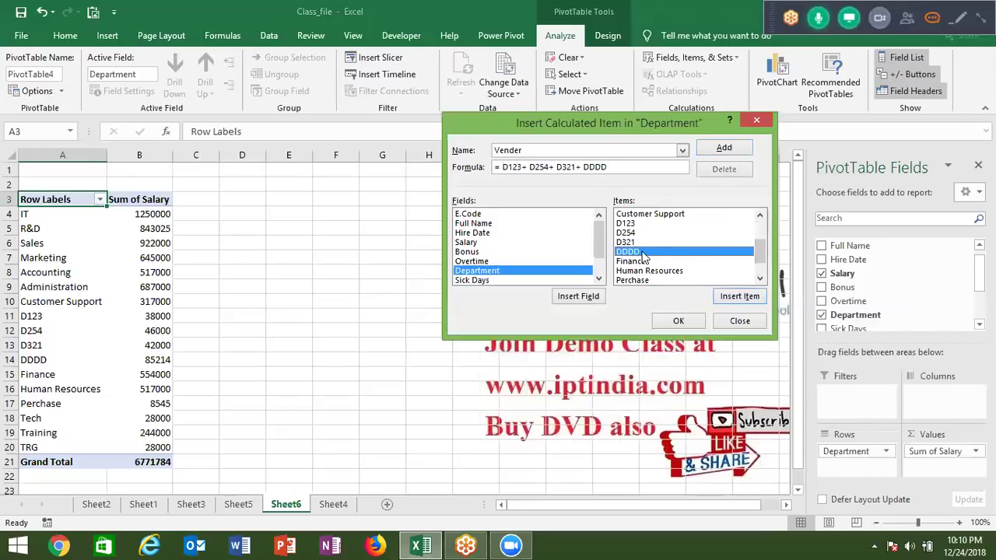
click(724, 152)
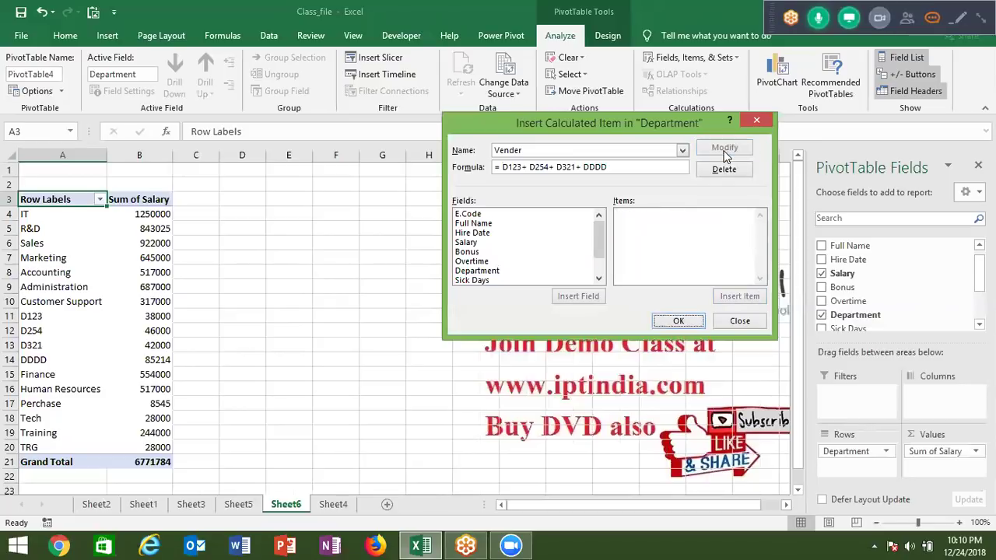
click(678, 321)
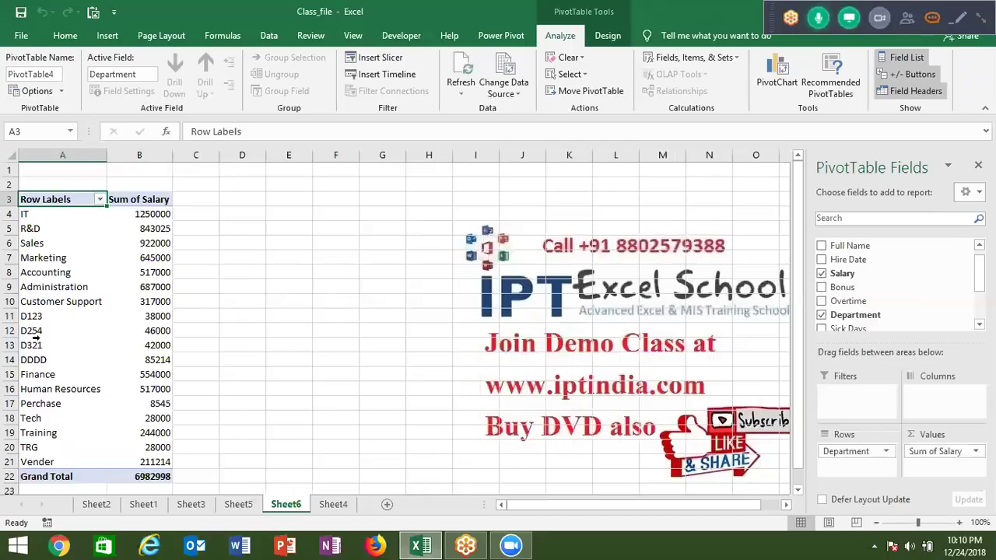
Filter the row labels to exclude DDDD, D321, D254 and D123, restoring the 6771784 total
drag(49, 328, 49, 346)
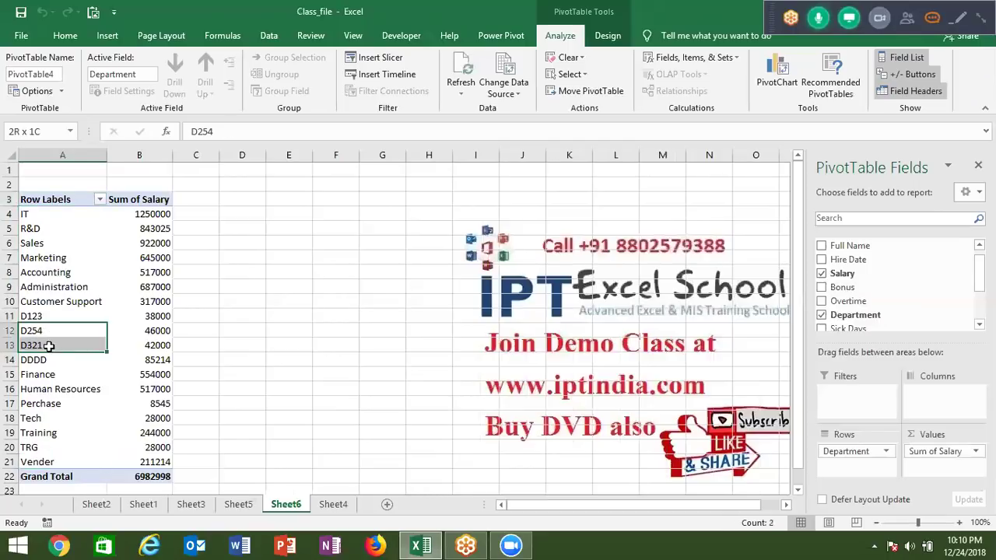
click(100, 199)
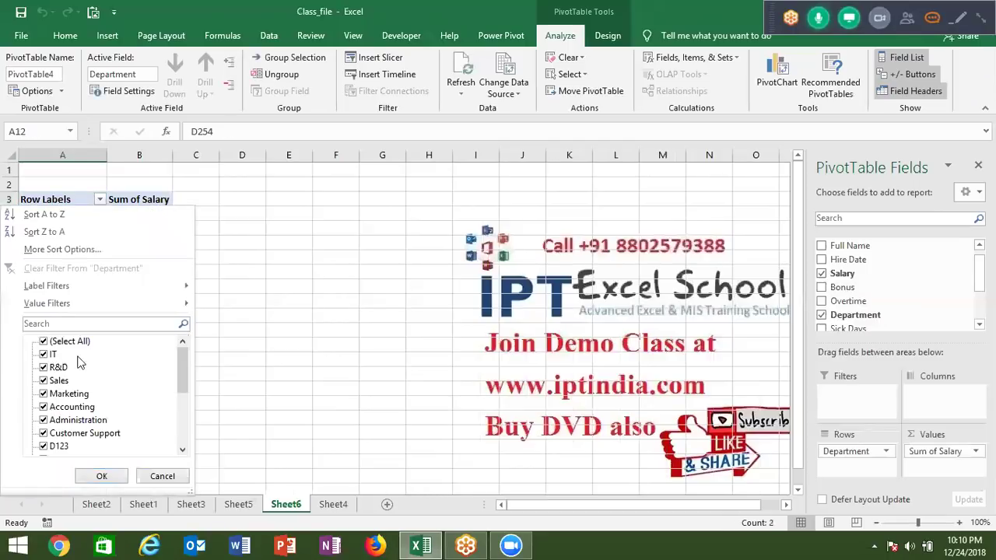
scroll(183, 397, down, 2)
click(52, 433)
click(49, 419)
click(45, 406)
click(44, 393)
click(88, 475)
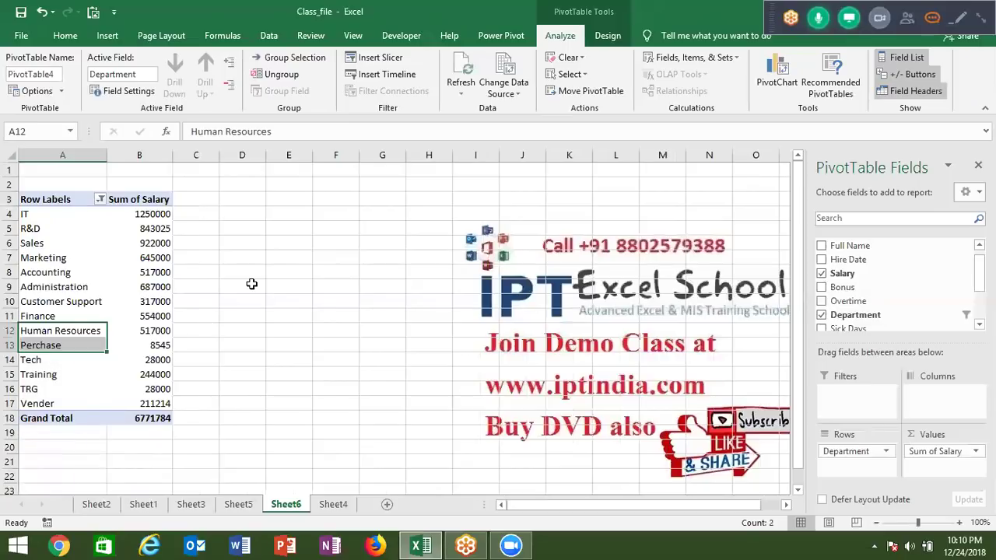
List the Sheet5 pivot's calculated formulas Total, GST, RGST and INC on new Sheet7
click(660, 58)
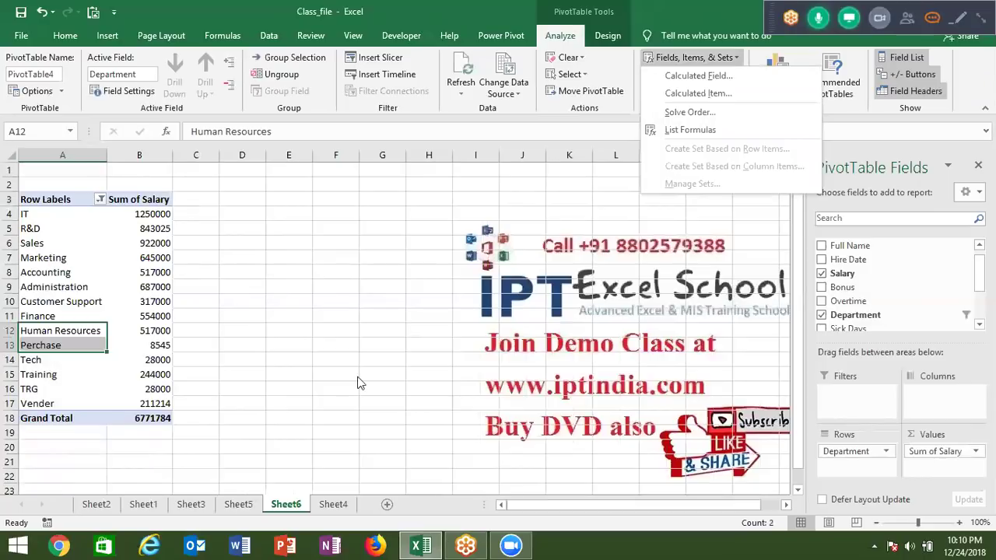
click(255, 505)
click(255, 505)
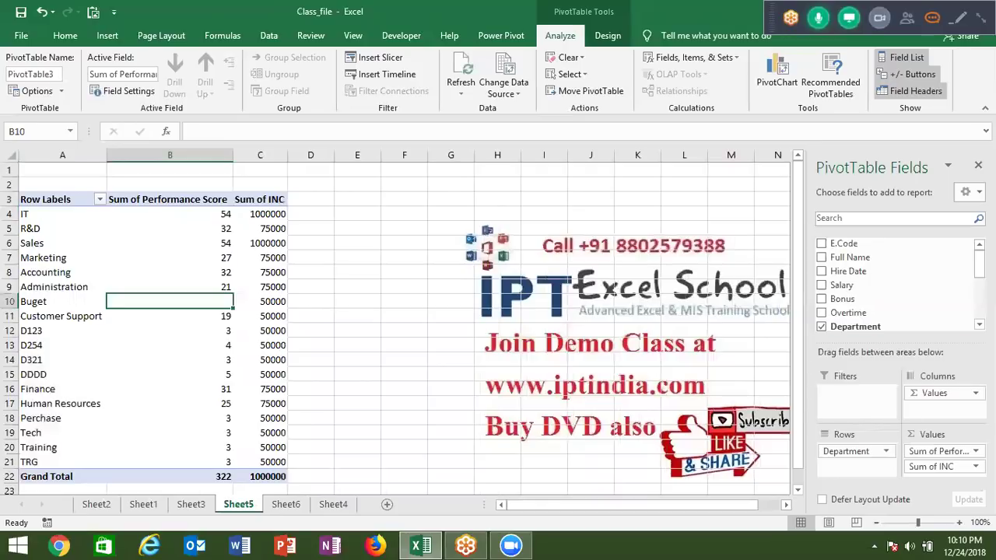
scroll(895, 284, down, 5)
scroll(895, 284, up, 3)
scroll(895, 284, up, 2)
click(700, 59)
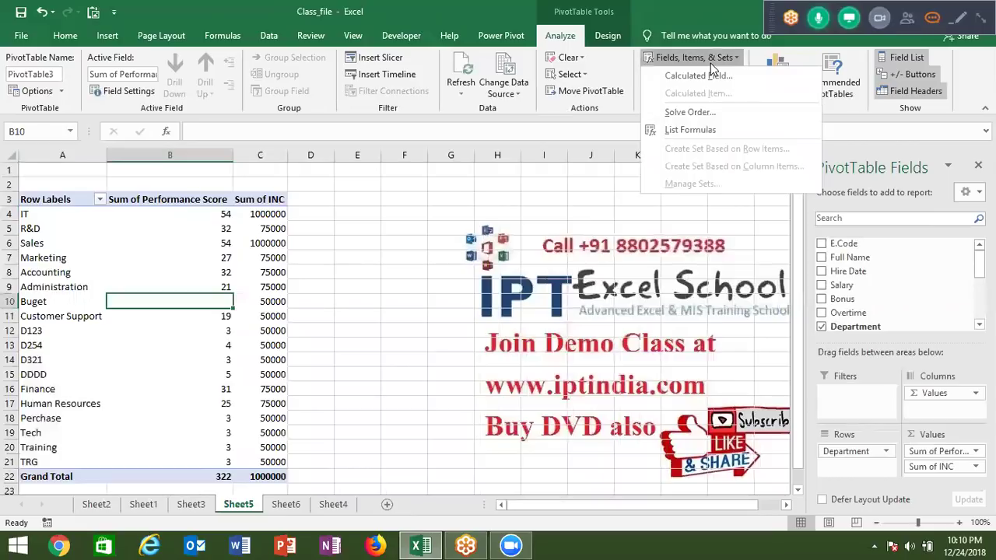
click(708, 130)
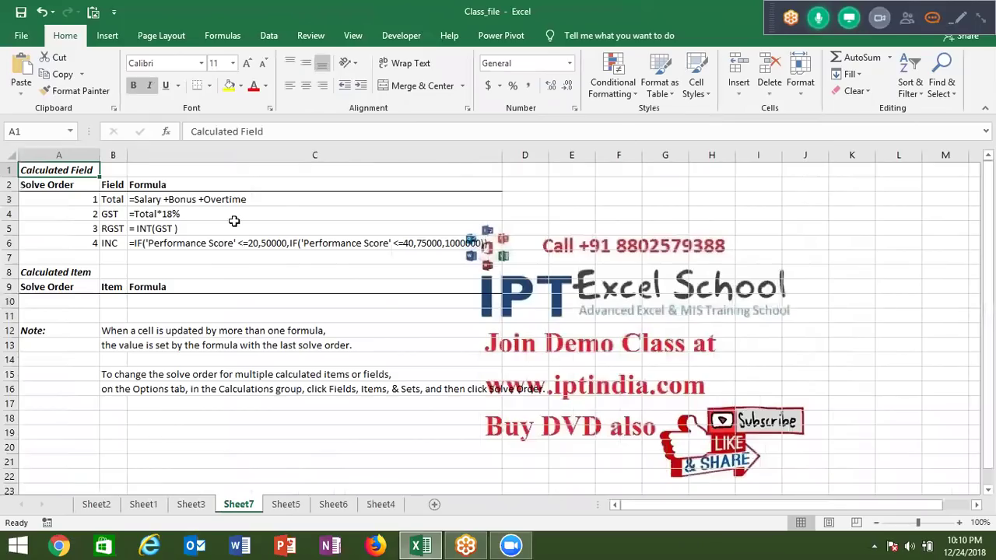
Review the GST and RGST formulas, then list Sheet5's formulas again on Sheet8
click(185, 214)
click(183, 227)
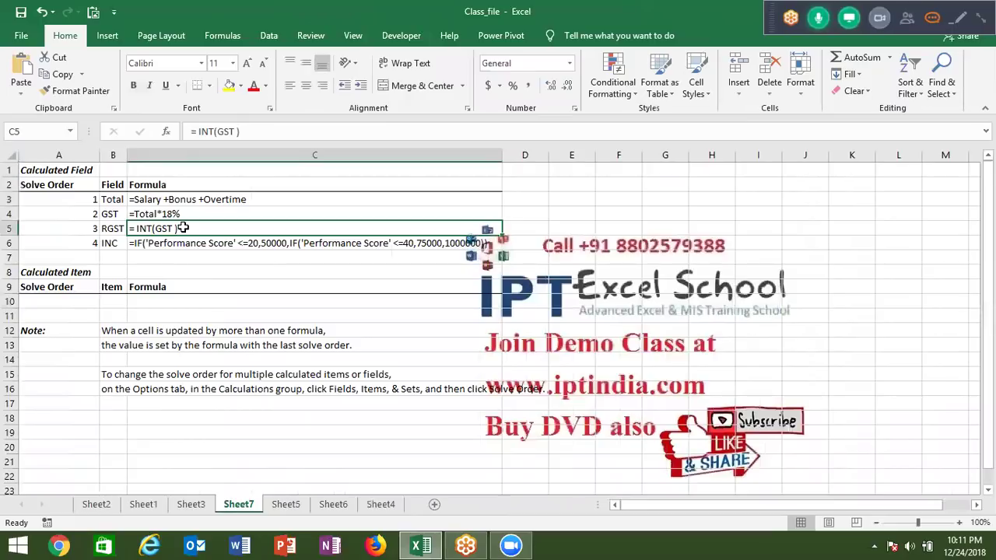
click(287, 504)
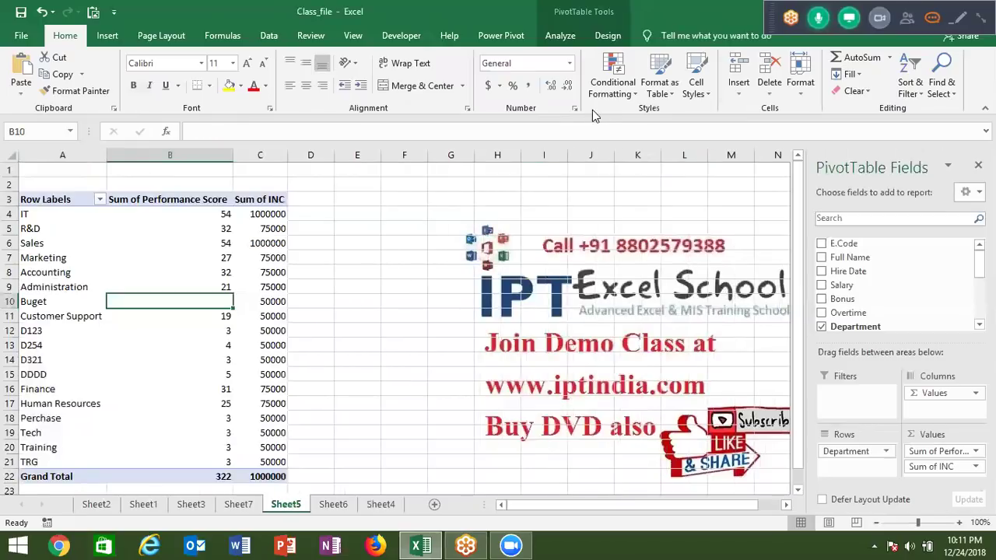
click(560, 36)
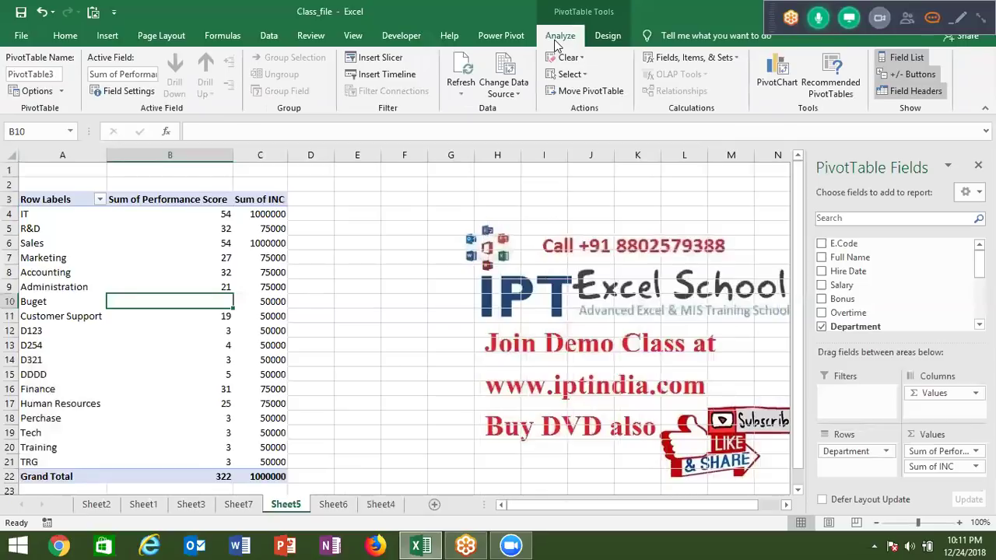
click(680, 59)
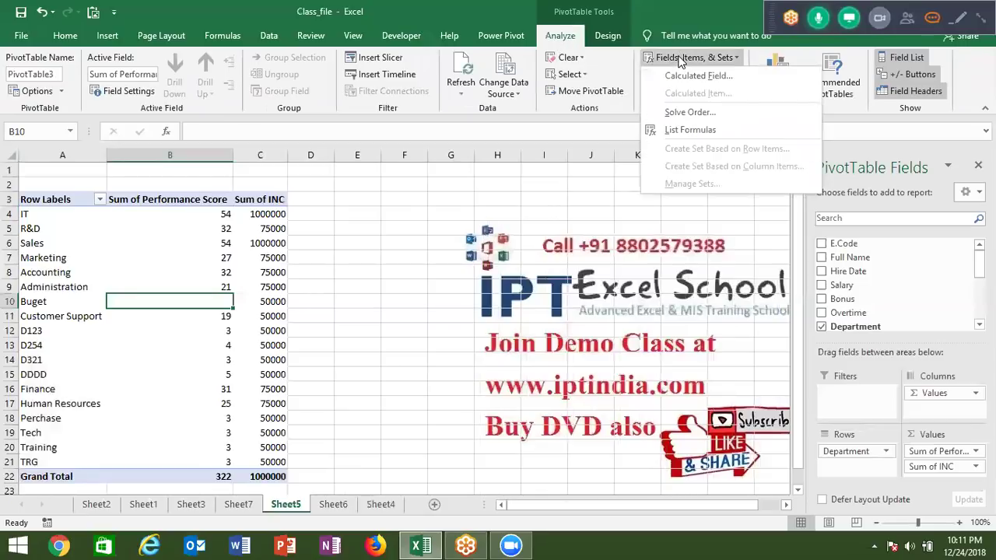
click(687, 130)
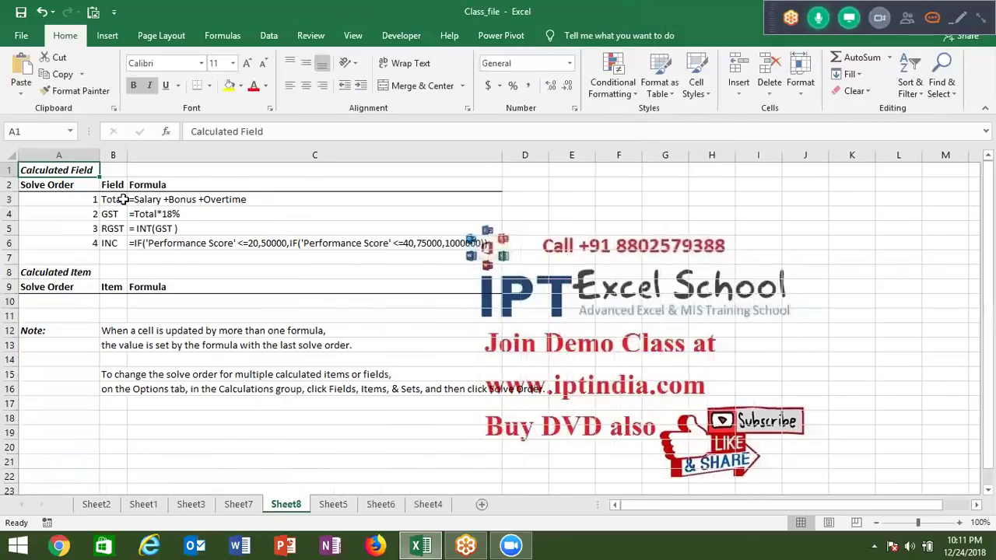
Review the formula list, then browse the Sheet3, Sheet1 and Sheet2 tabs
click(122, 199)
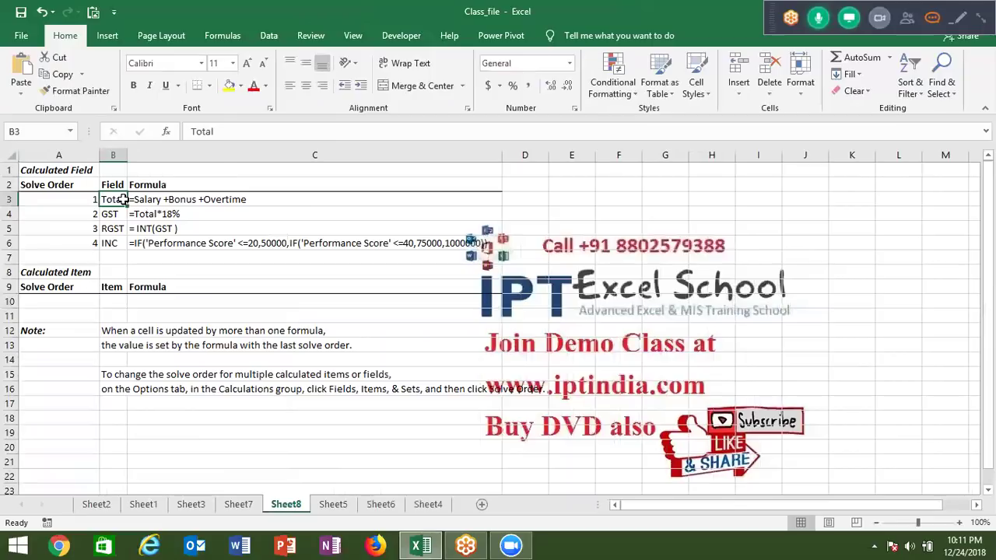
click(239, 506)
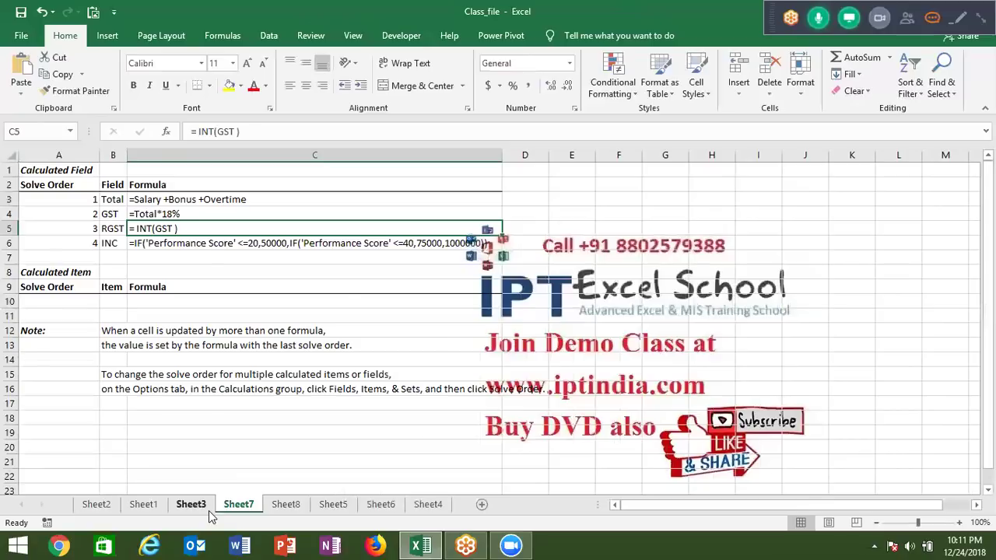
click(194, 508)
click(144, 508)
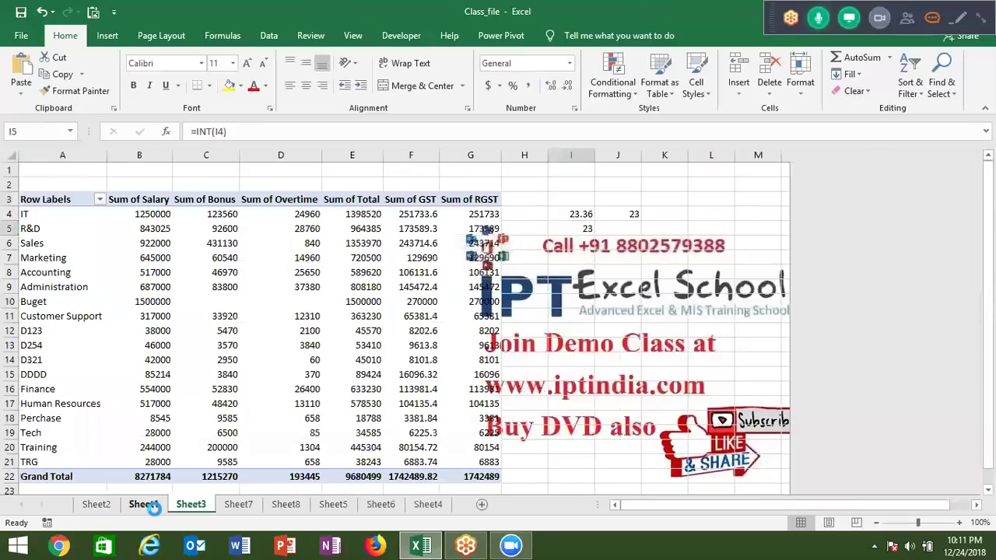
click(109, 507)
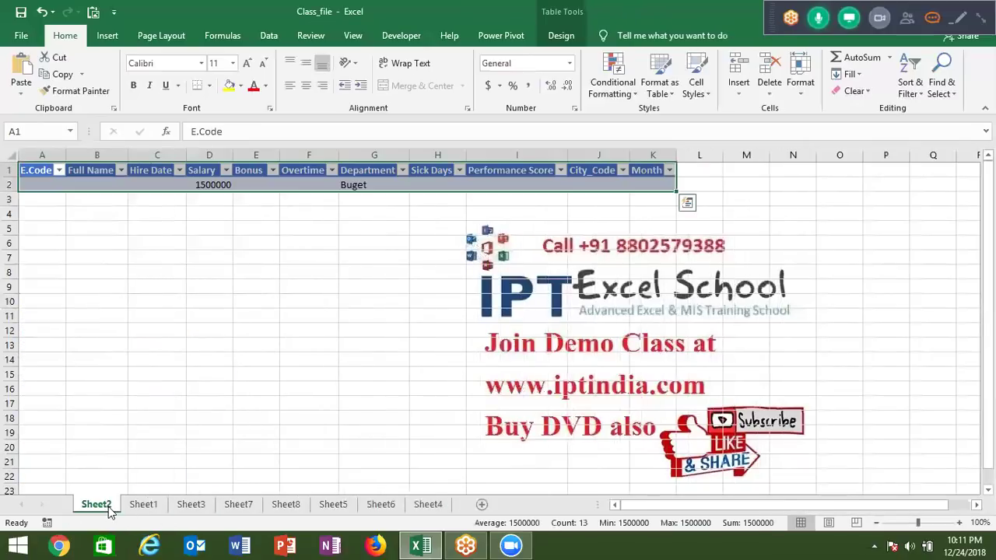
Permanently delete Sheet2 and return to the remaining pivot table sheet
right_click(109, 507)
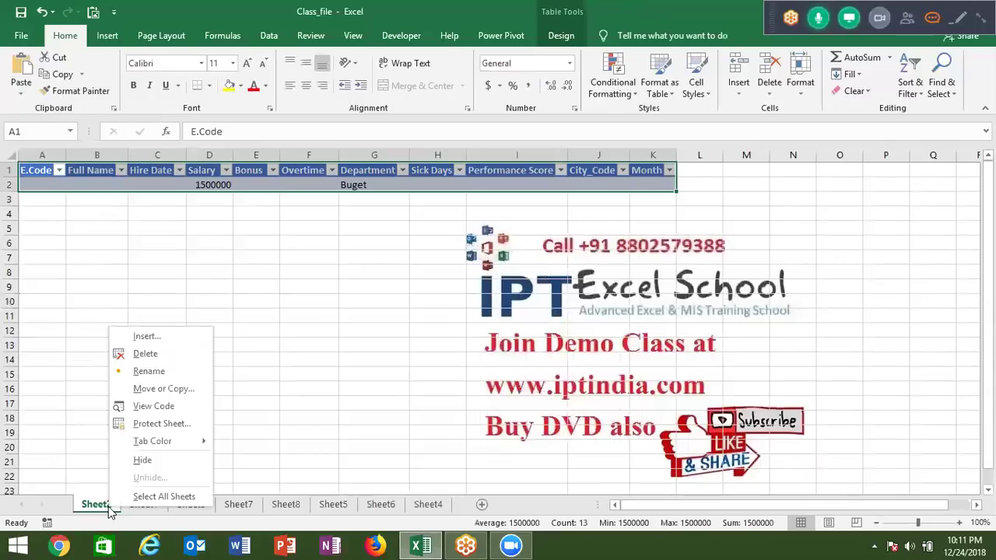
click(150, 352)
click(473, 313)
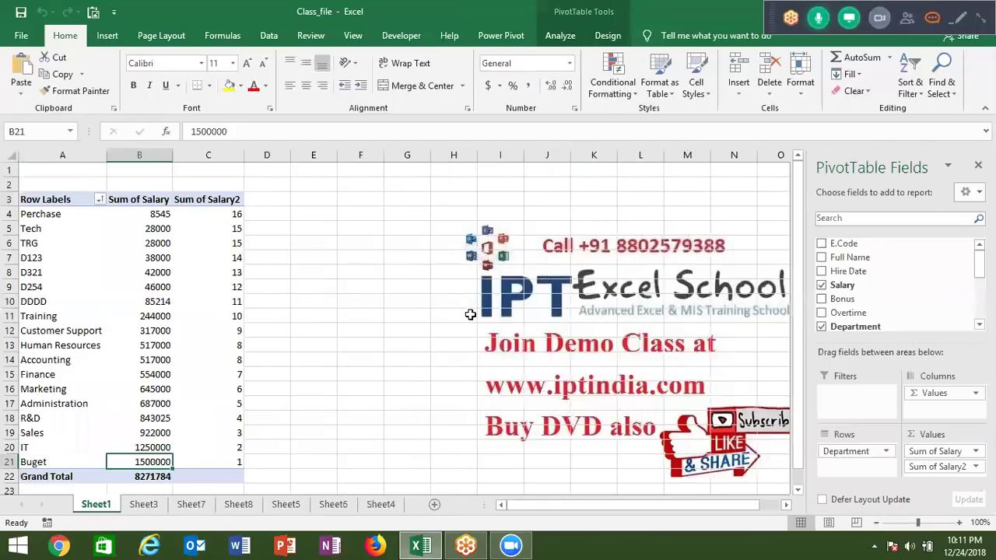
click(143, 506)
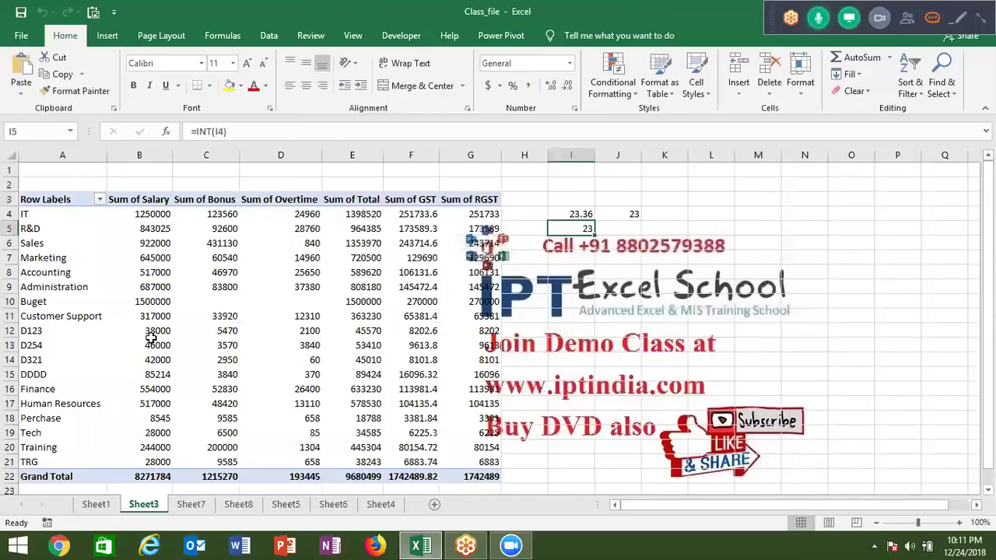
Clear the 23.36 and 23 test values in I3:J6 beside the pivot table
click(151, 343)
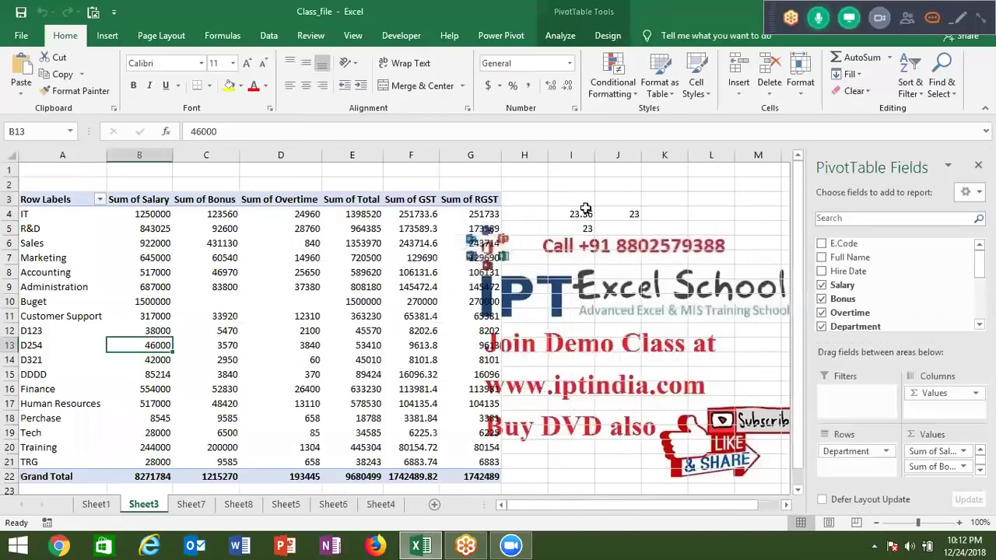
drag(576, 200, 623, 243)
key(Delete)
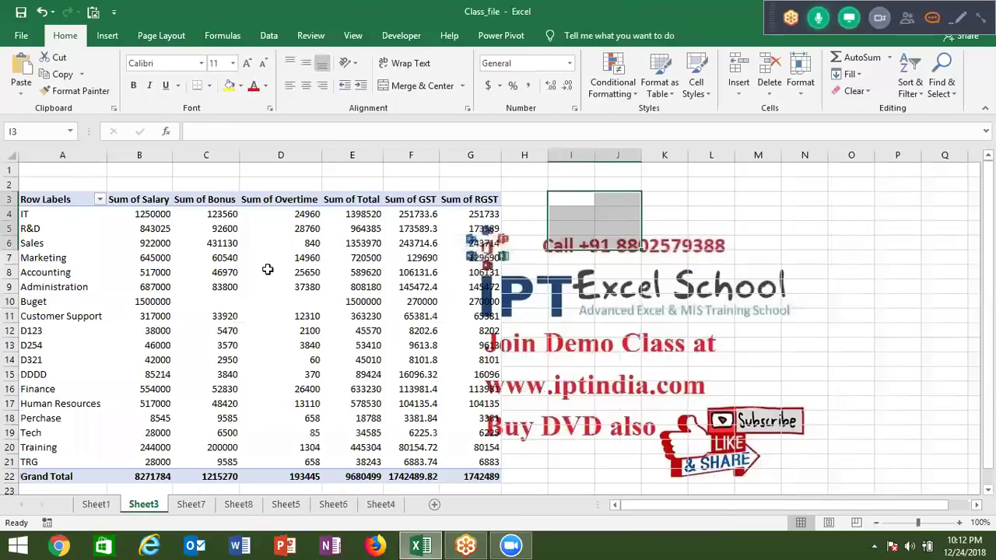
Add Month from the PivotTable Fields list to the pivot's Filters area
click(267, 269)
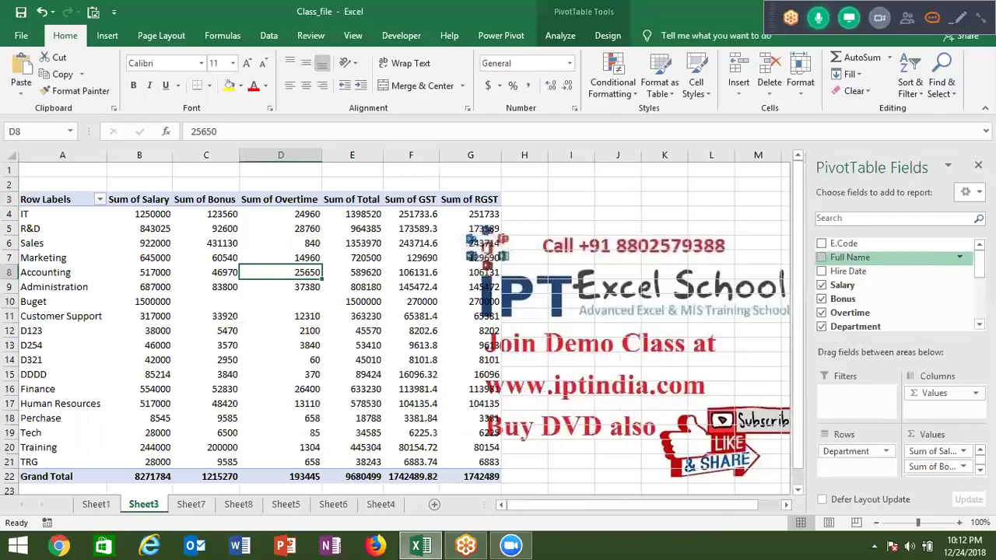
scroll(895, 280, down, 3)
scroll(895, 280, up, 2)
drag(880, 269, 874, 397)
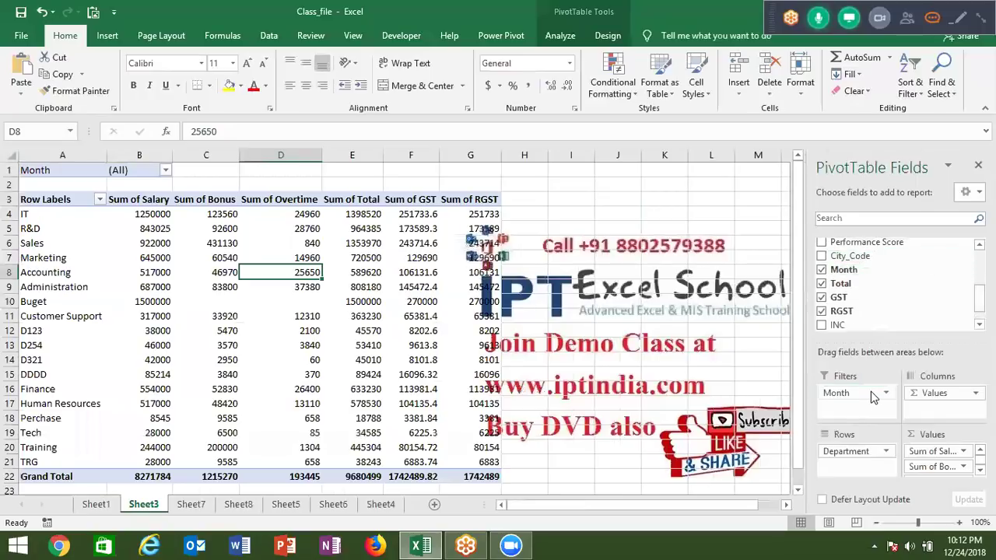
click(166, 177)
click(31, 217)
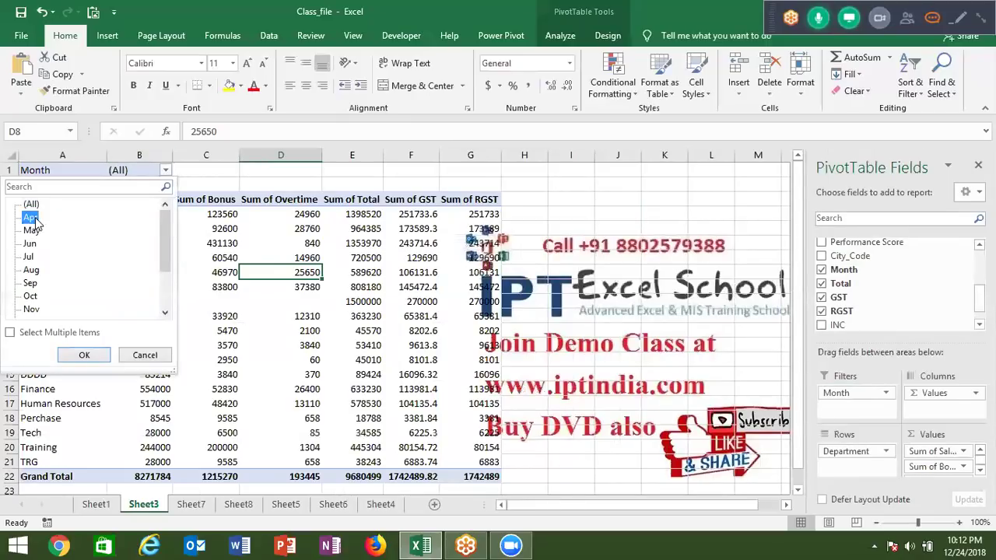
click(84, 357)
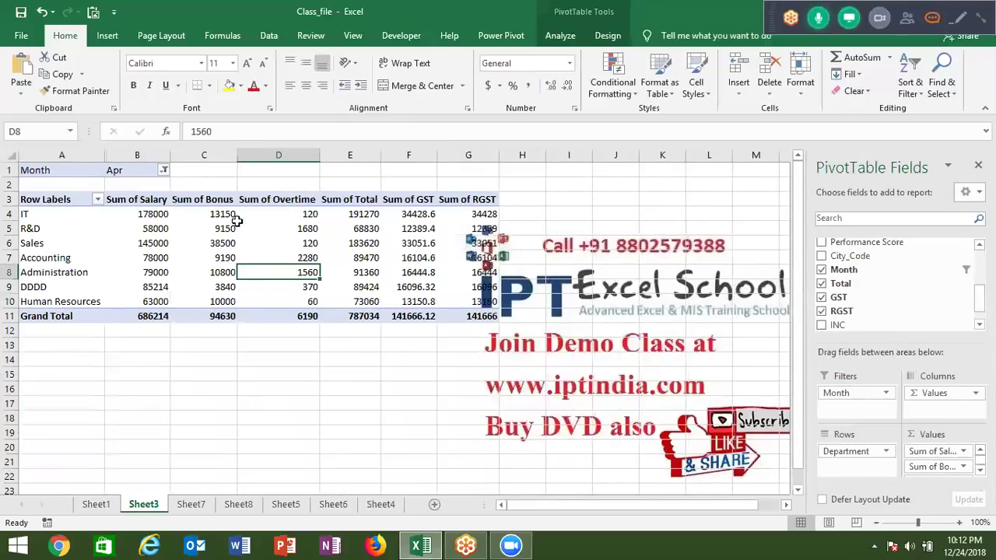
mouse_move(299, 288)
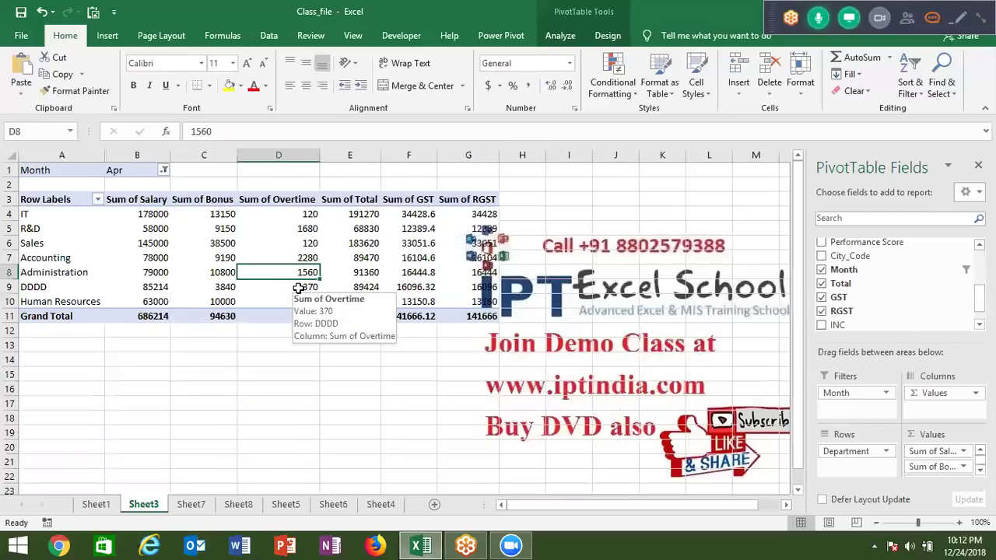
click(164, 171)
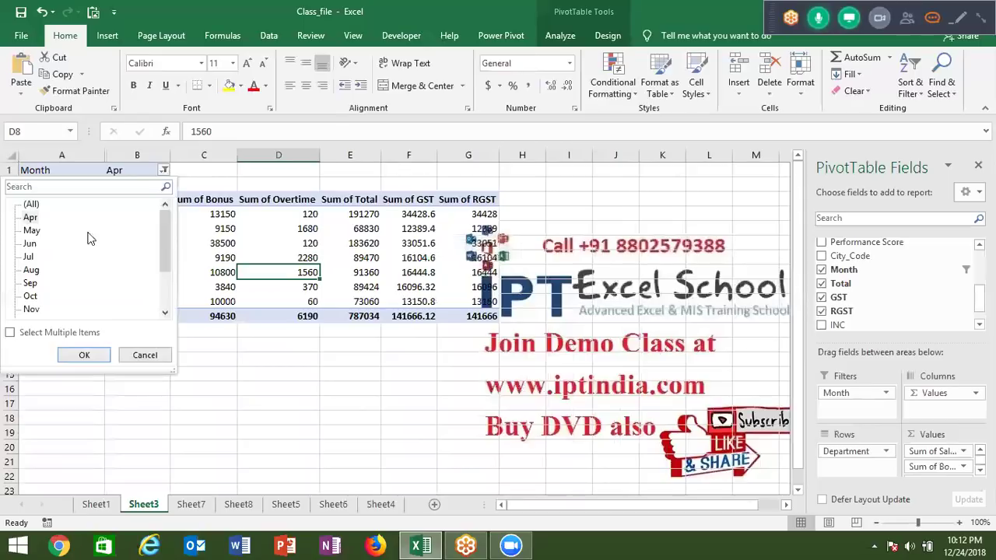
click(29, 257)
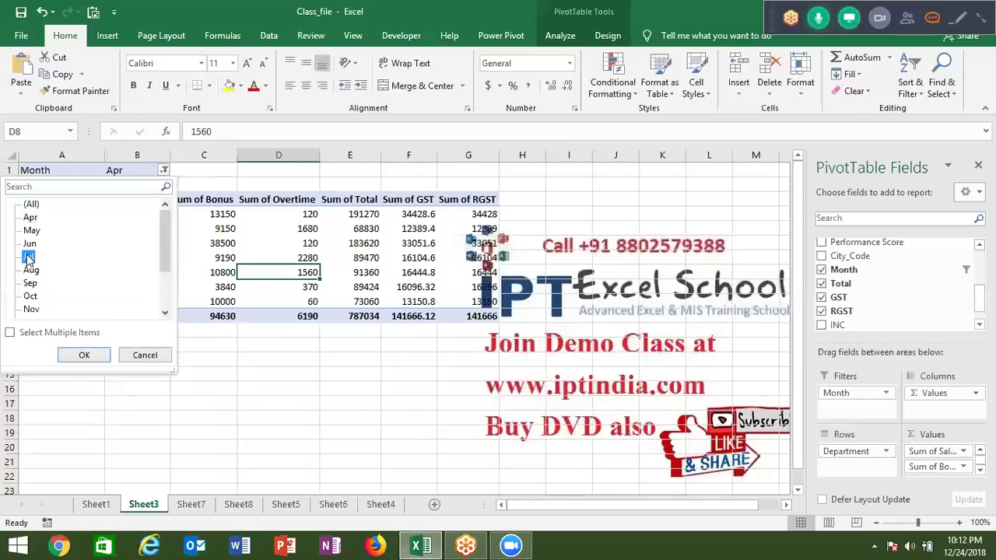
click(77, 355)
click(164, 170)
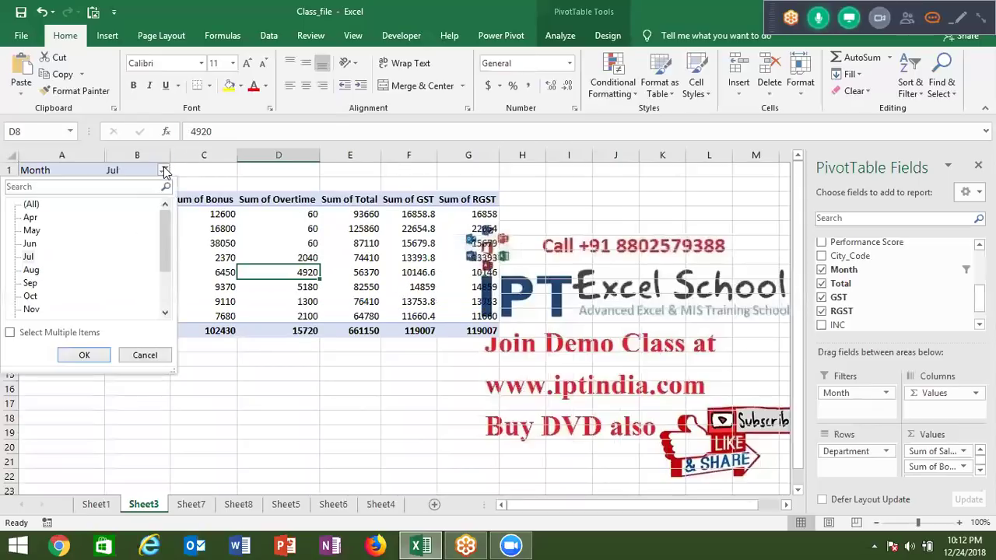
click(85, 356)
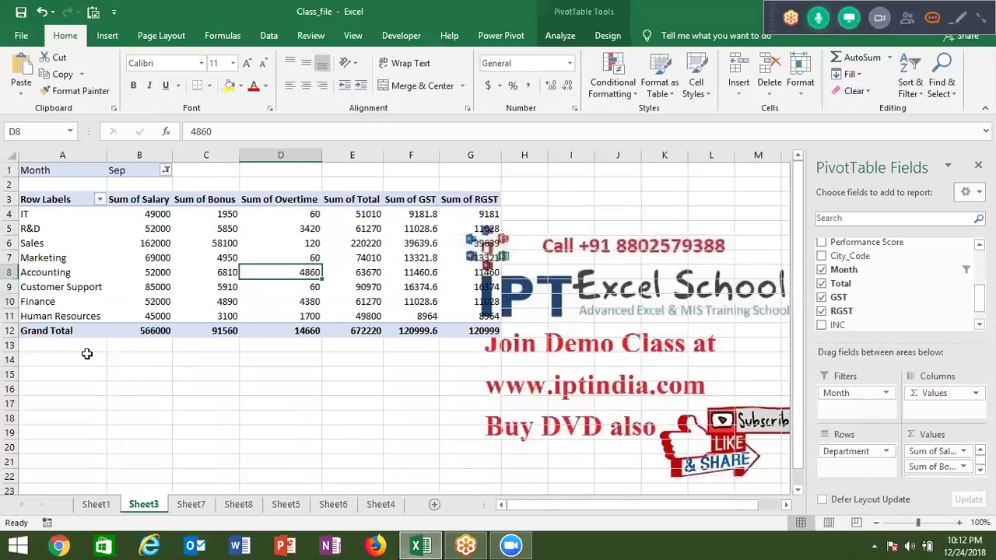
click(165, 170)
click(31, 203)
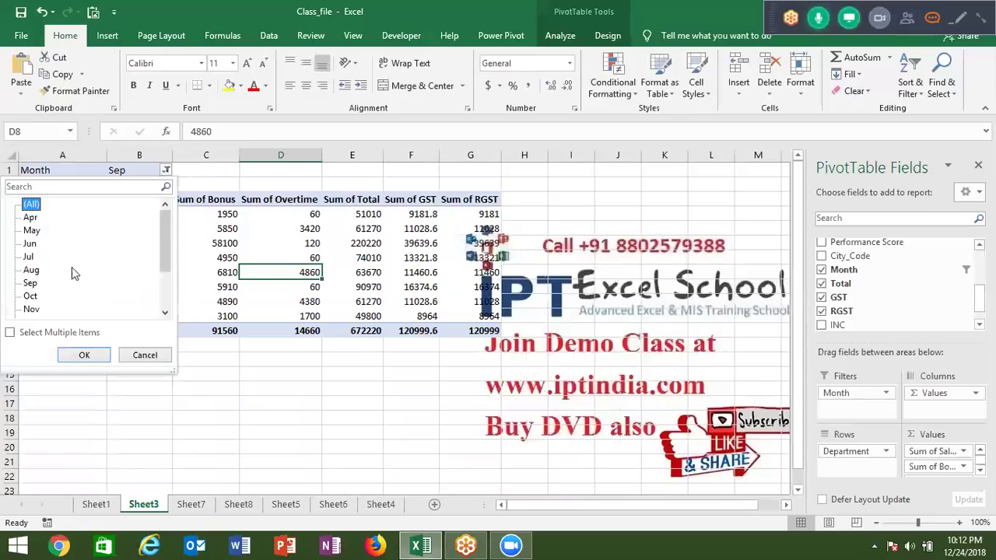
click(105, 358)
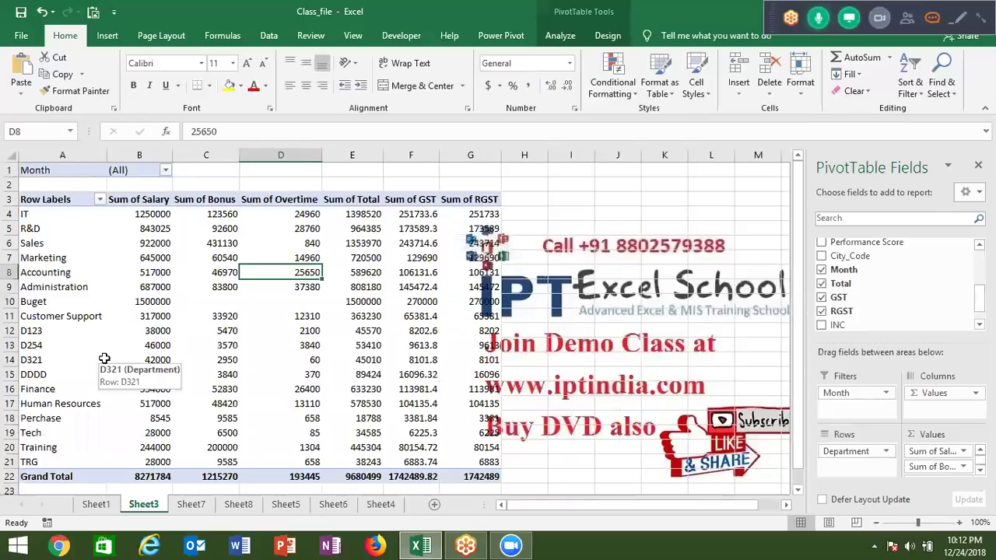
click(166, 171)
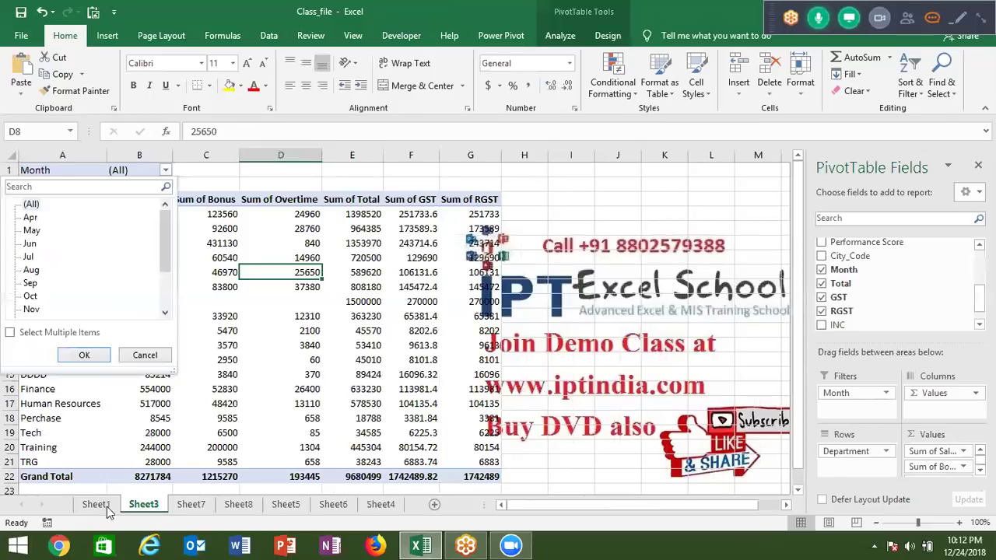
click(29, 218)
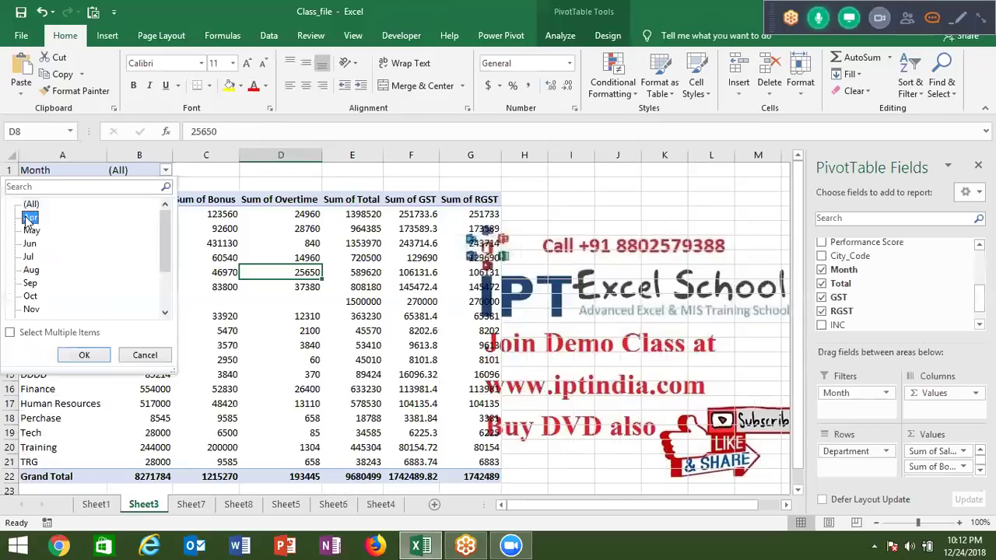
click(84, 354)
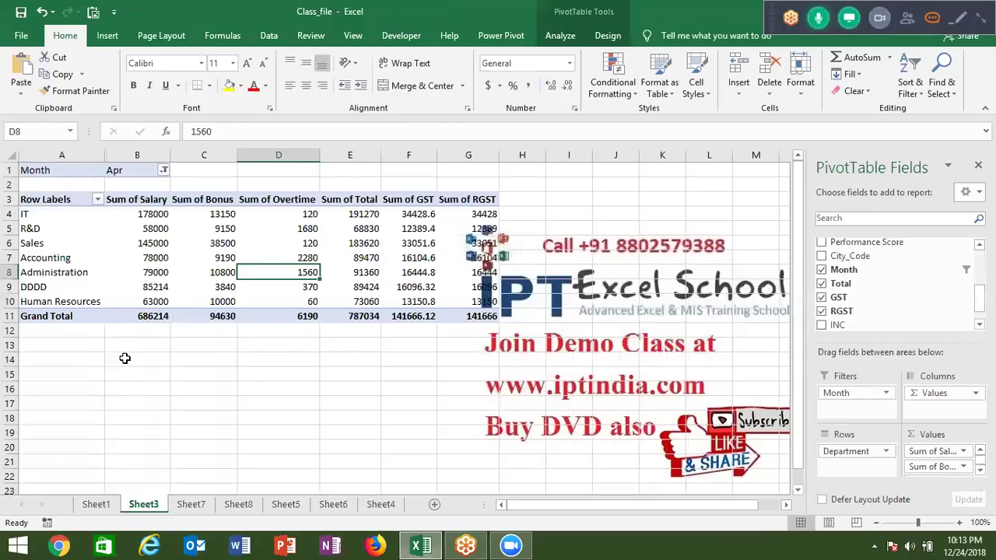
click(163, 170)
click(29, 204)
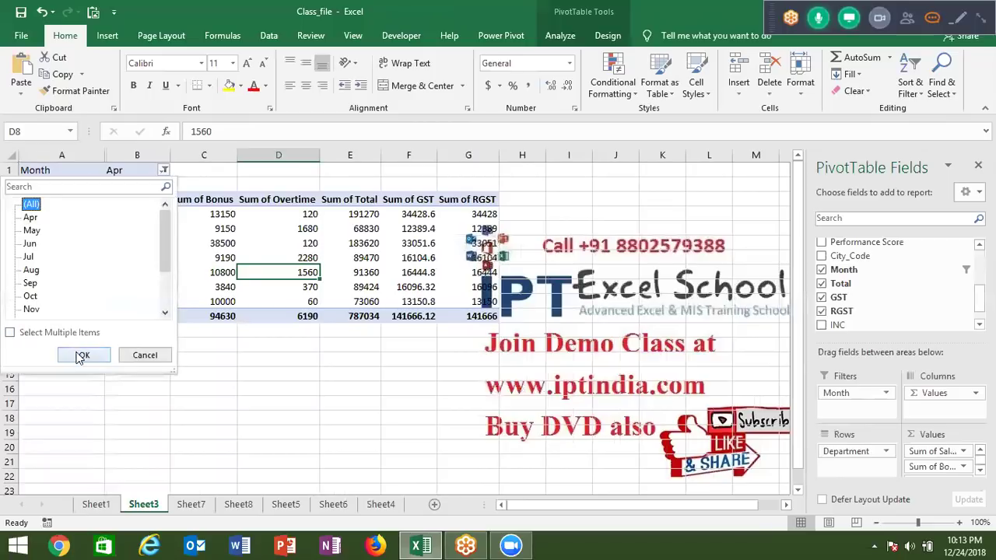
click(81, 355)
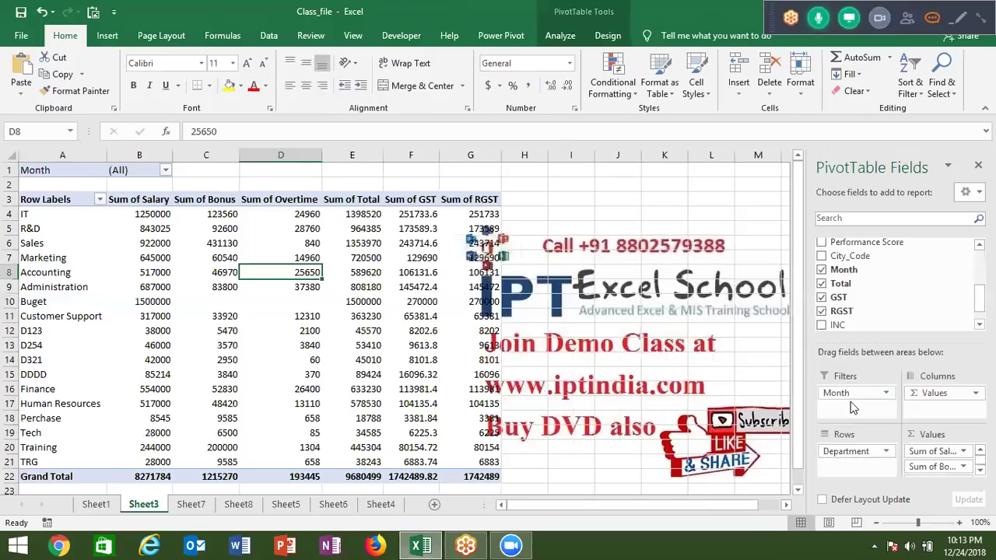
Launch Show Report Filter Pages from the PivotTable Analyze Options menu for the Month filter
click(562, 37)
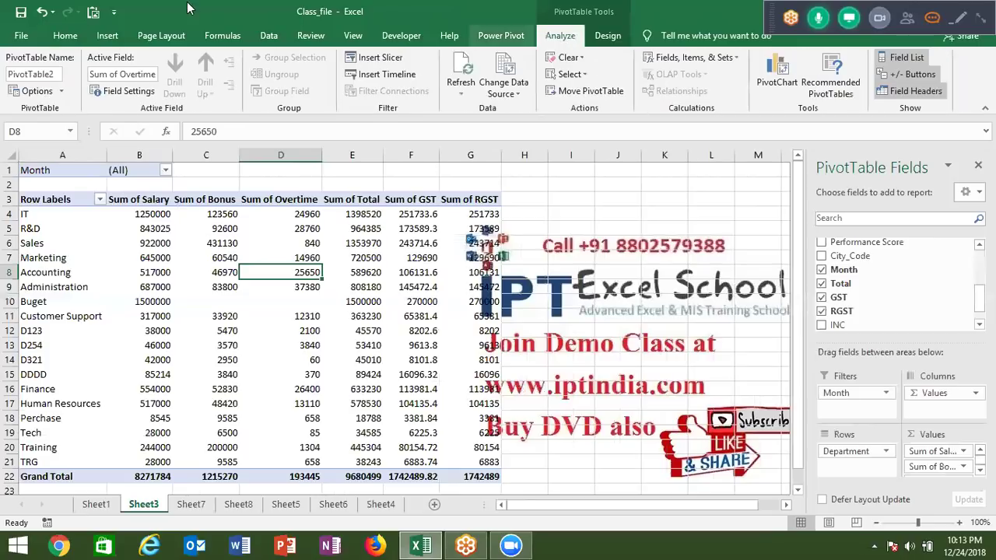
click(62, 93)
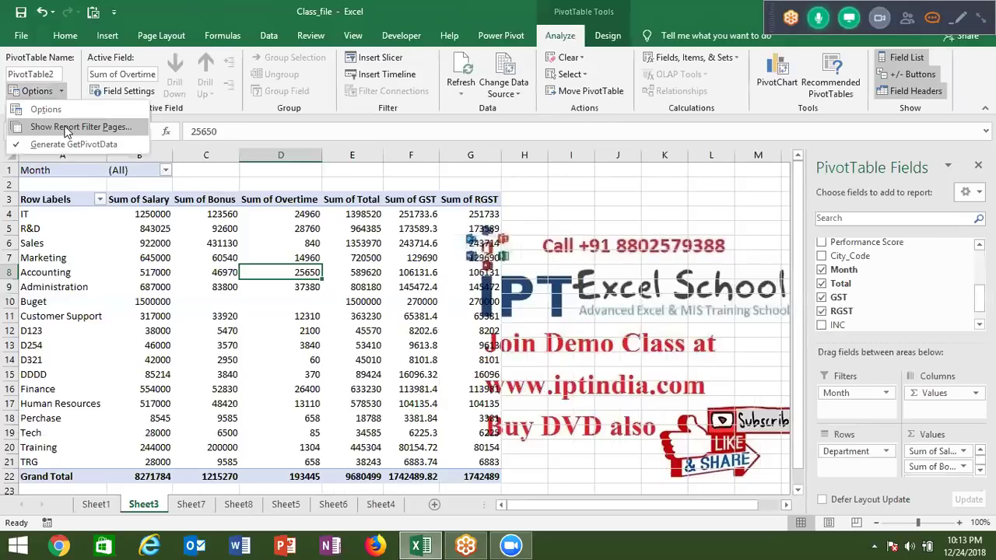
click(66, 127)
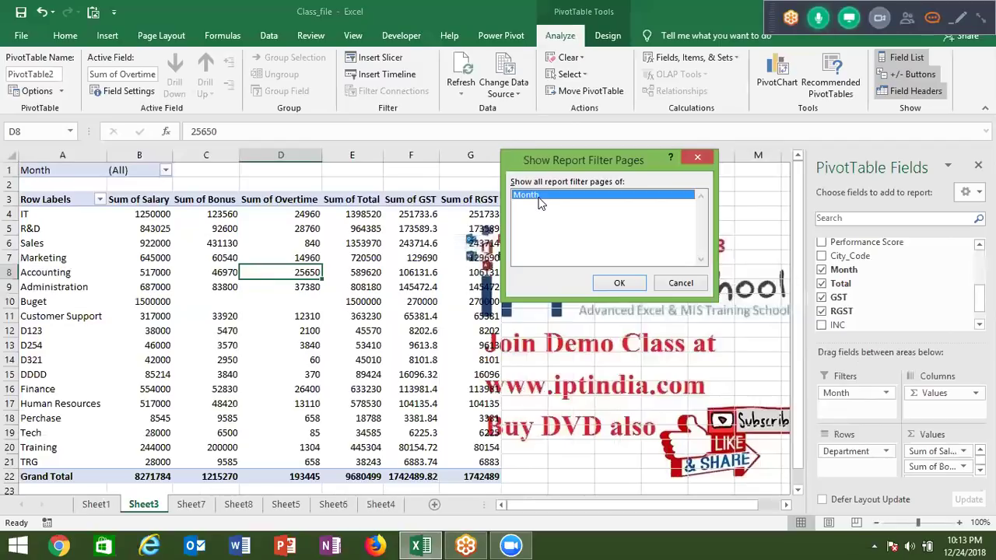
Generate one PivotTable sheet per Month value and review each sheet from Apr through Dec
click(615, 285)
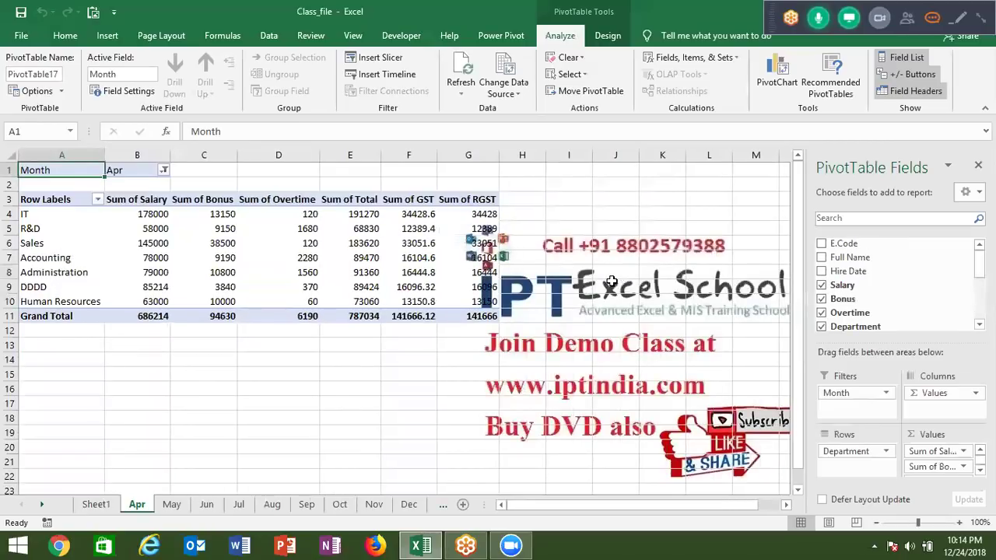
click(173, 505)
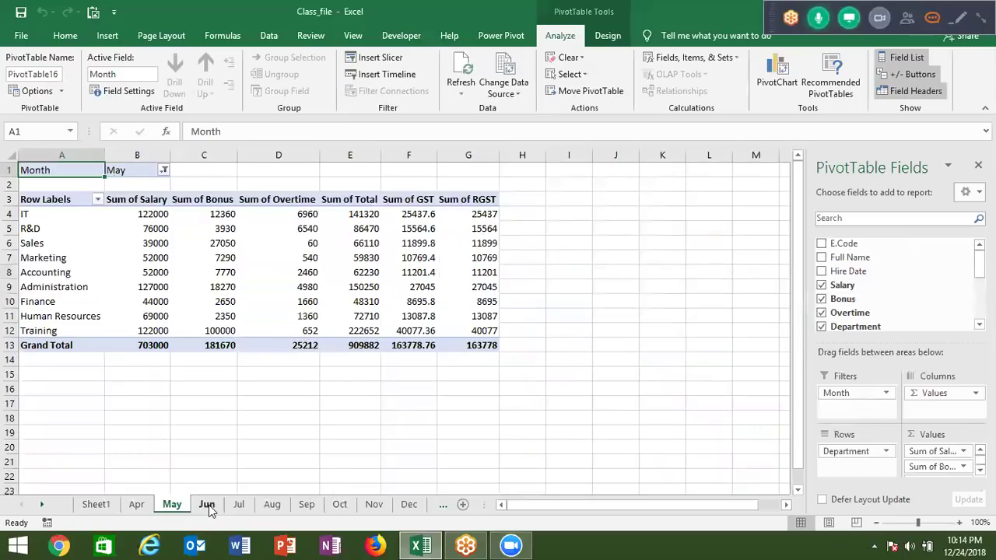
click(208, 505)
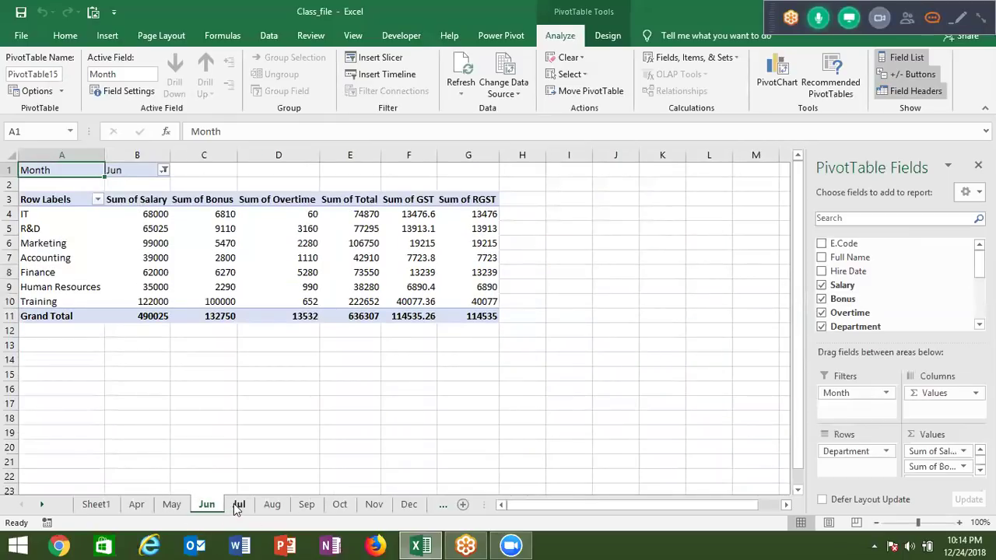
click(235, 505)
click(275, 505)
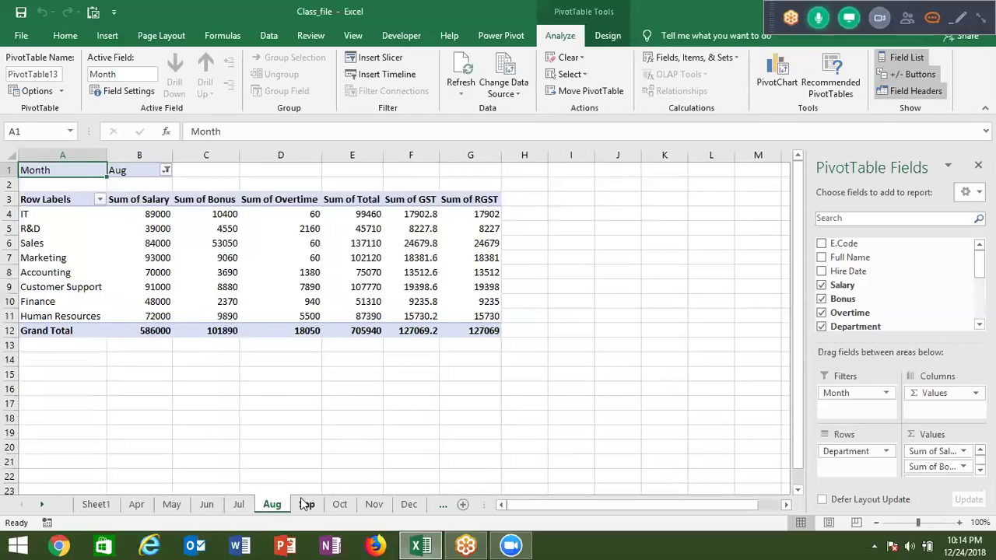
click(306, 505)
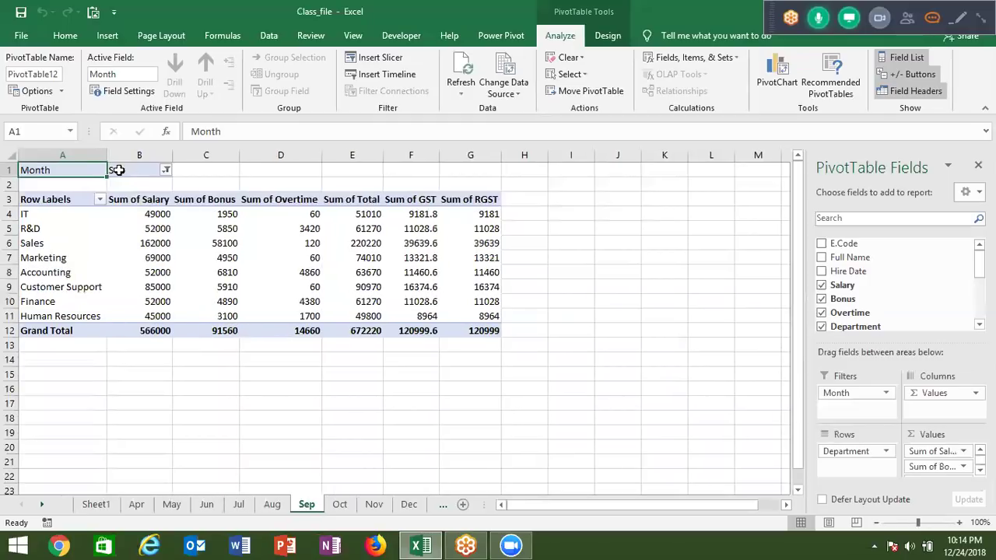
click(340, 504)
click(374, 506)
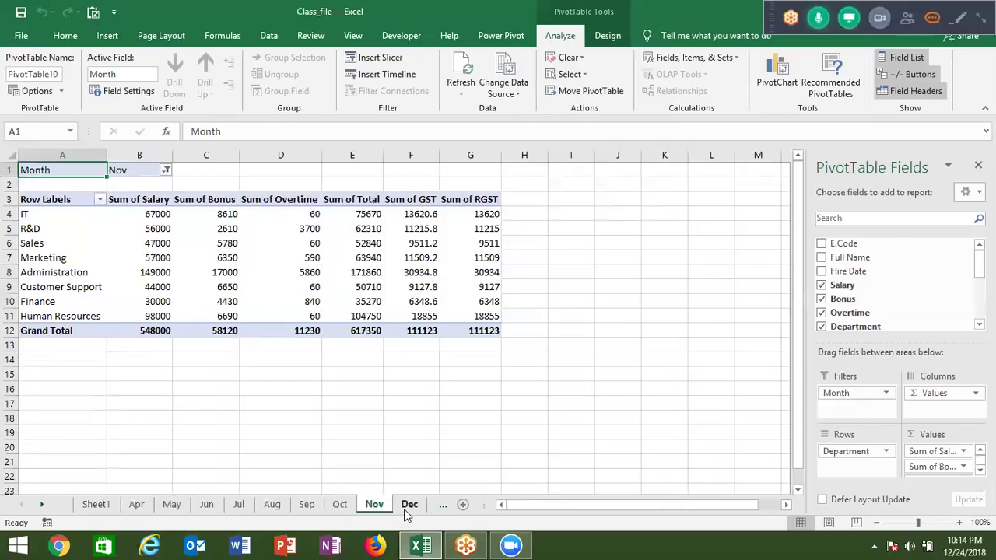
click(407, 505)
drag(45, 502, 45, 504)
Return to Sheet3's all-months pivot, cancel Show Report Filter Pages, and scroll the tabs back to Apr
click(148, 507)
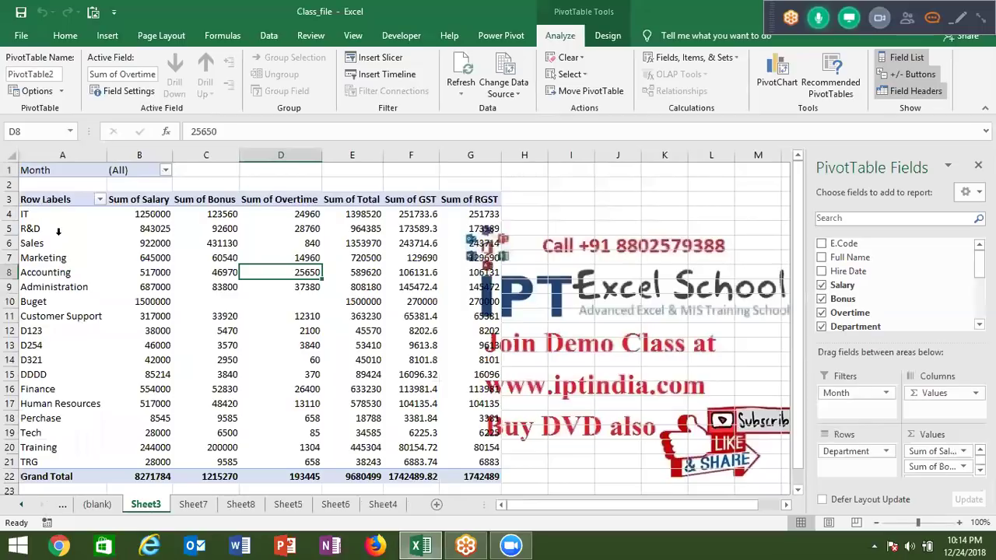
mouse_move(279, 388)
click(60, 92)
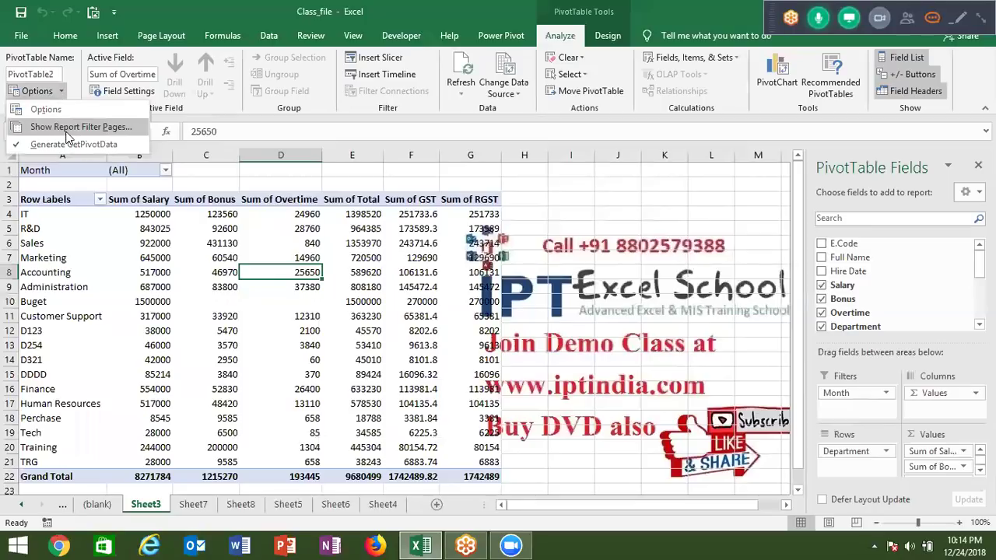
click(70, 127)
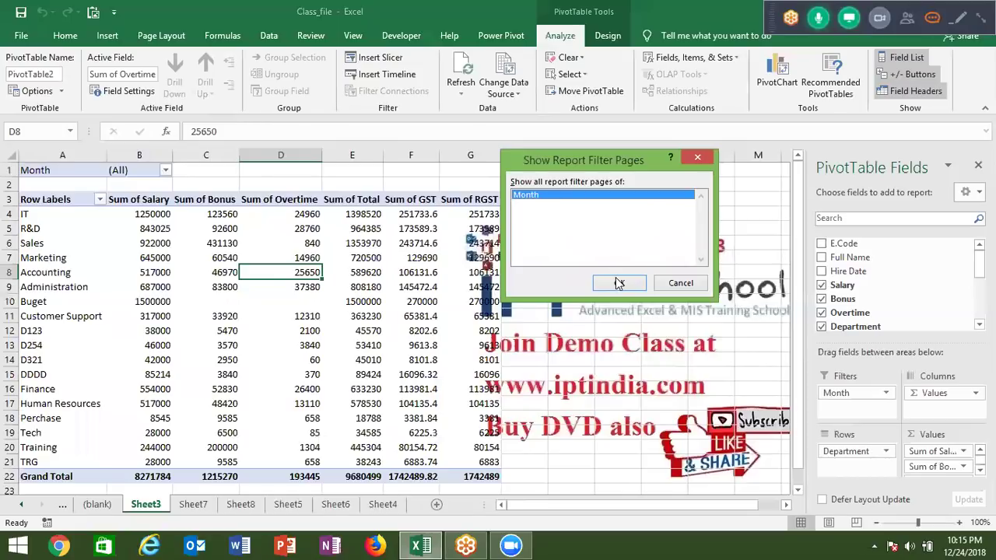
click(674, 284)
click(23, 504)
click(23, 504)
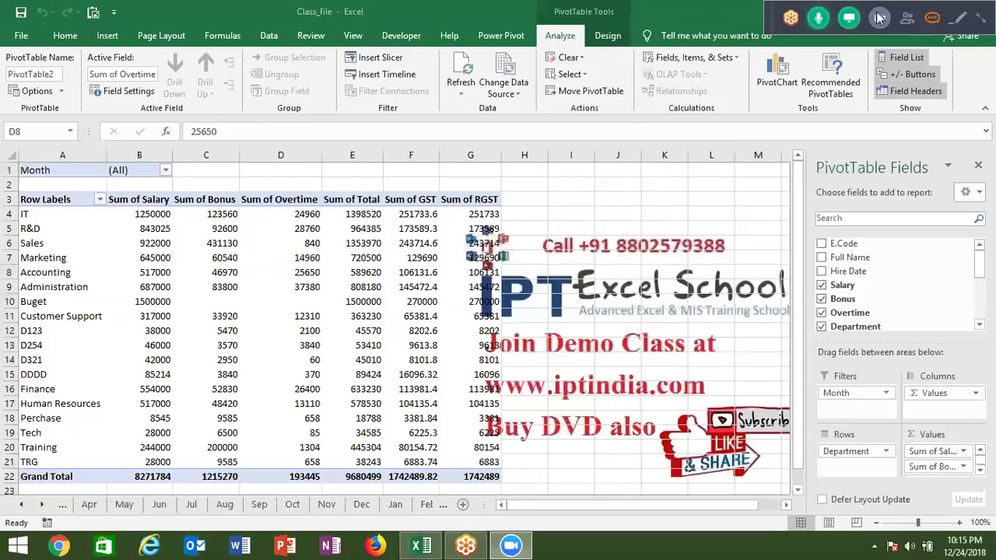
Start Save As and navigate into the 1.Pivot Table folder
click(980, 17)
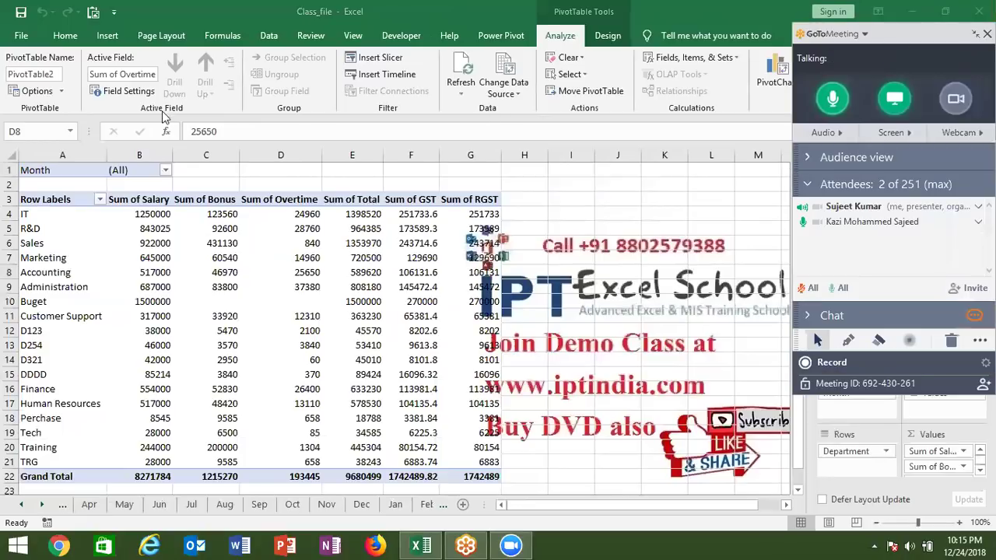
click(21, 41)
click(21, 40)
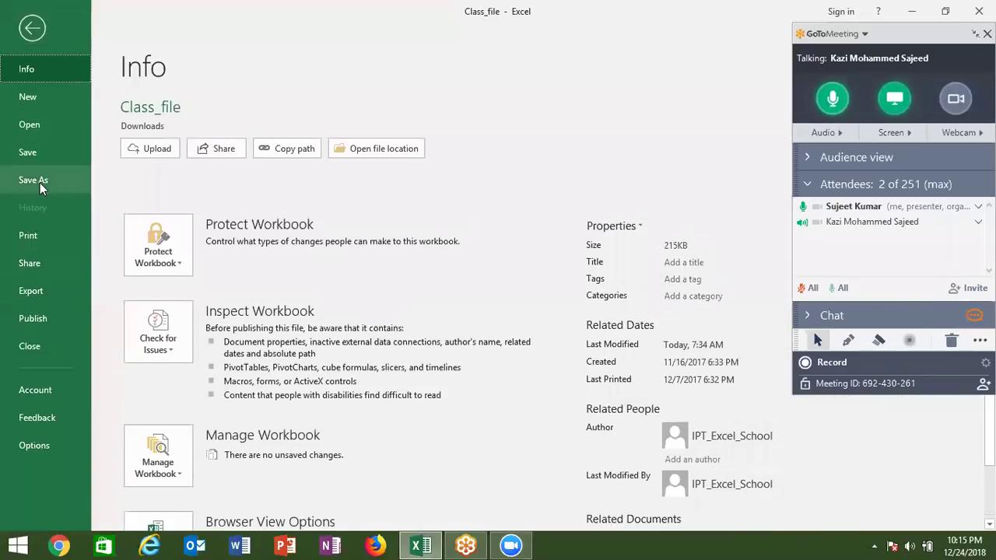
click(39, 183)
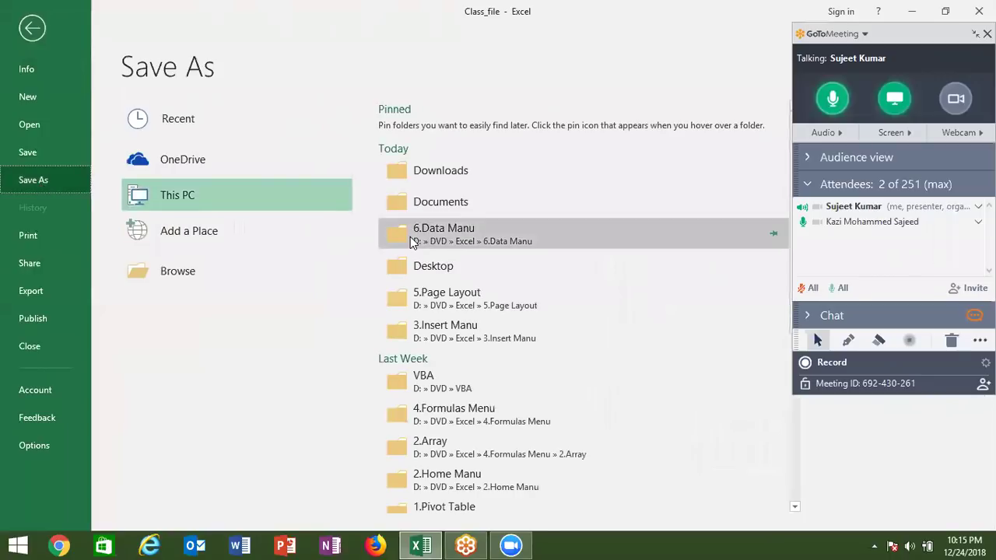
click(453, 327)
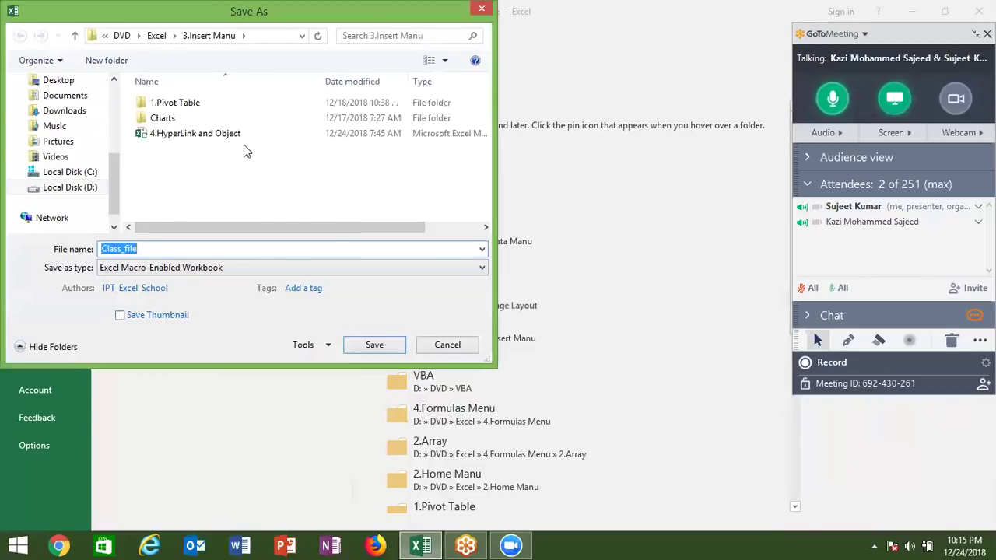
click(206, 108)
double_click(207, 113)
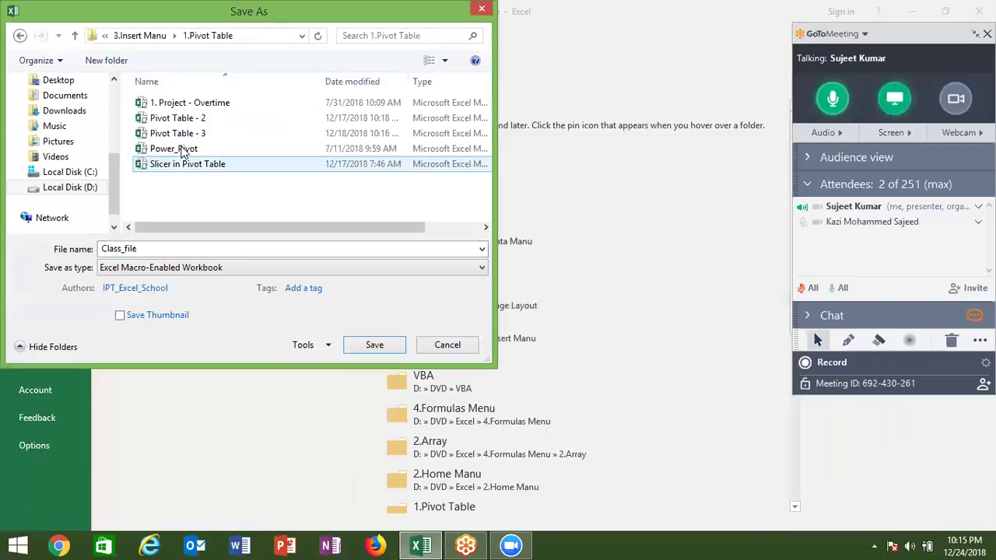
Name the file 'Pivot Table - 4 (Calculation)' and save it
click(182, 133)
click(176, 247)
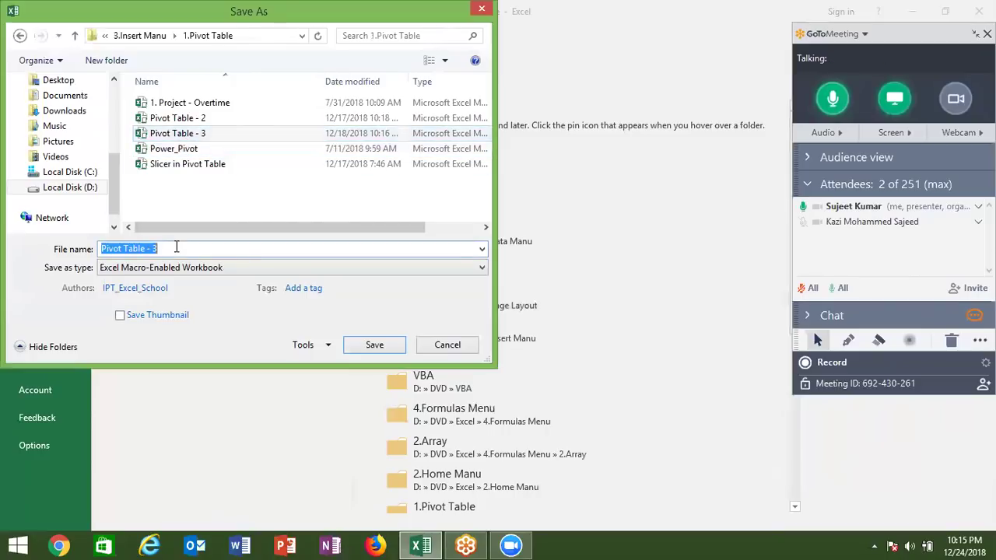
double_click(180, 247)
text(3 (Calculation)
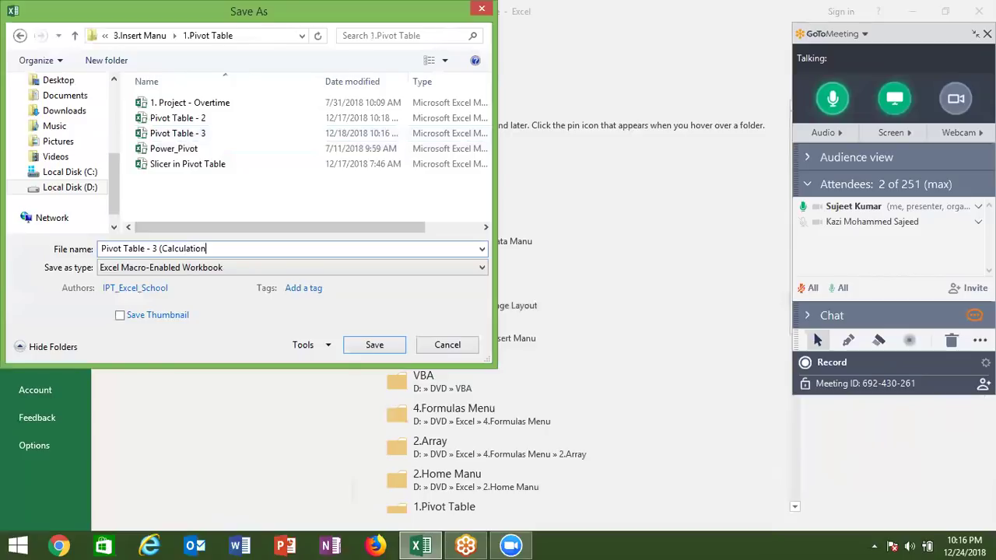
text())
double_click(154, 250)
text(4)
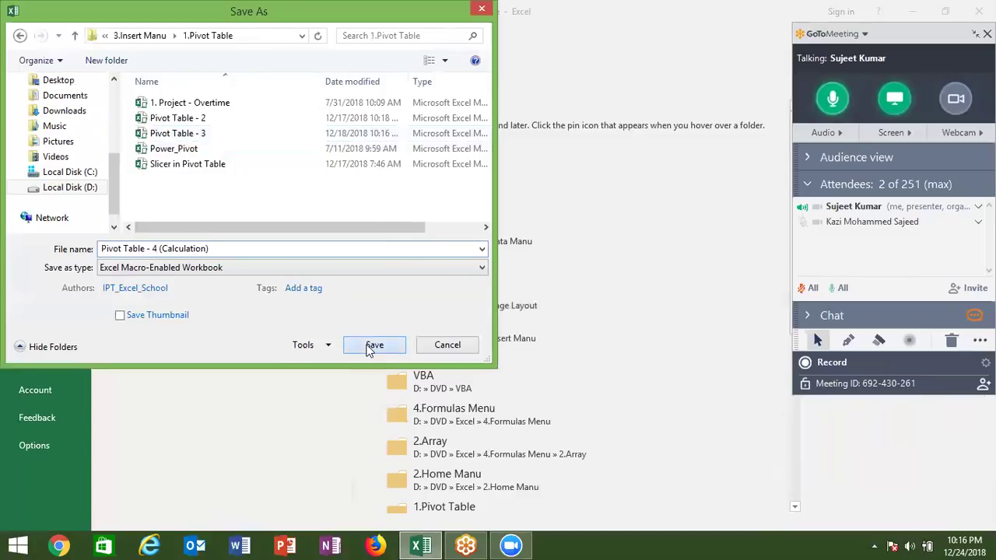
click(370, 348)
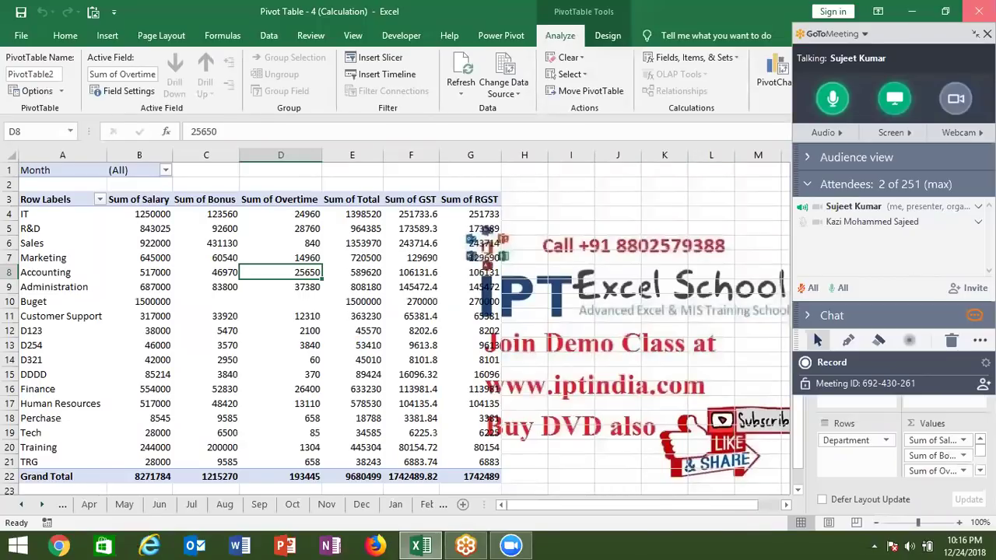
click(978, 11)
Load gmail.com in Chrome via the 'gm' address-bar suggestion and start composing a new email
click(68, 547)
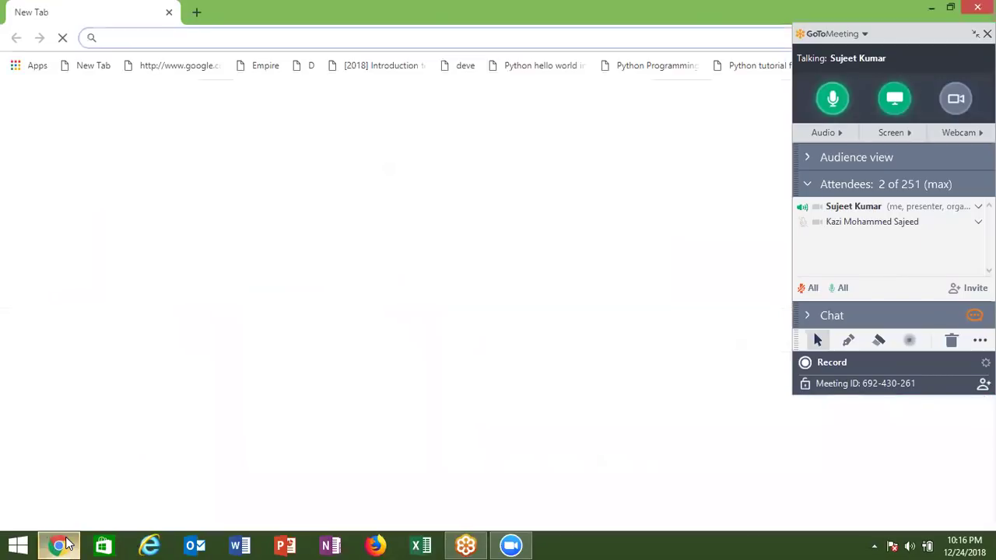
text(g)
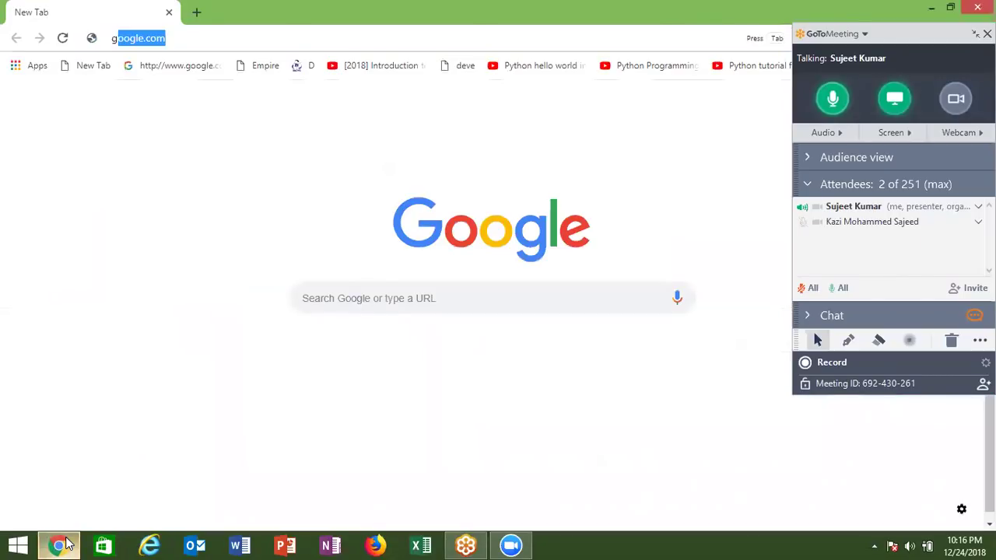
text(m)
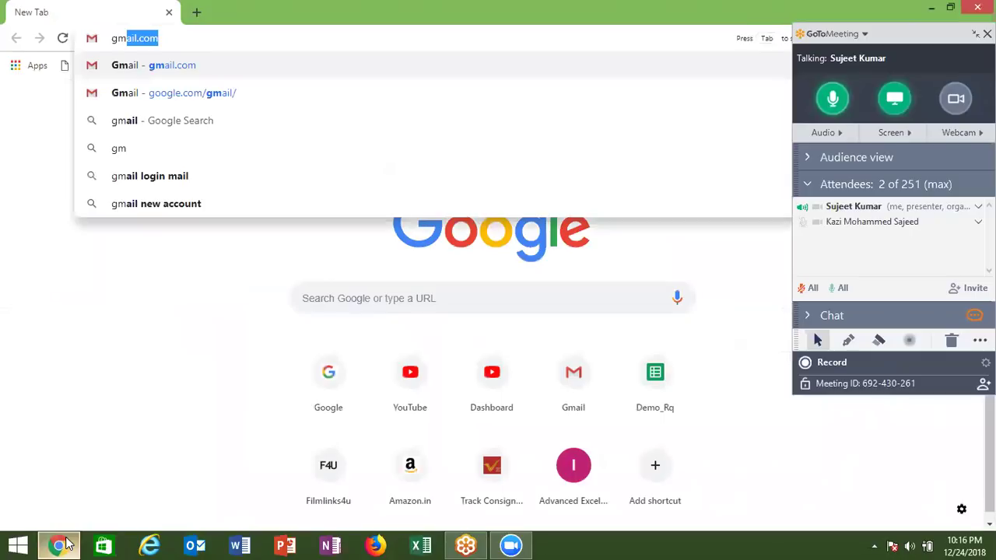
key(Return)
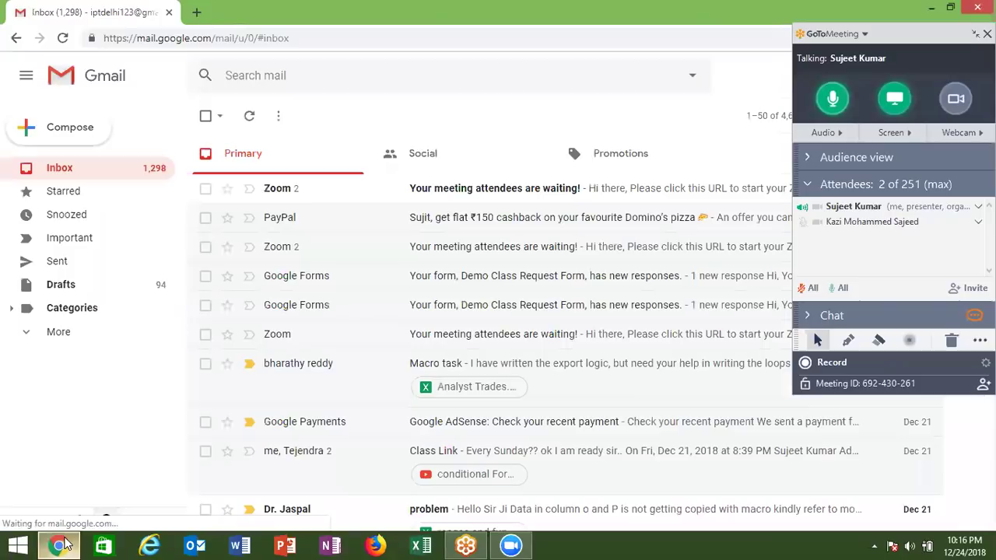
click(87, 137)
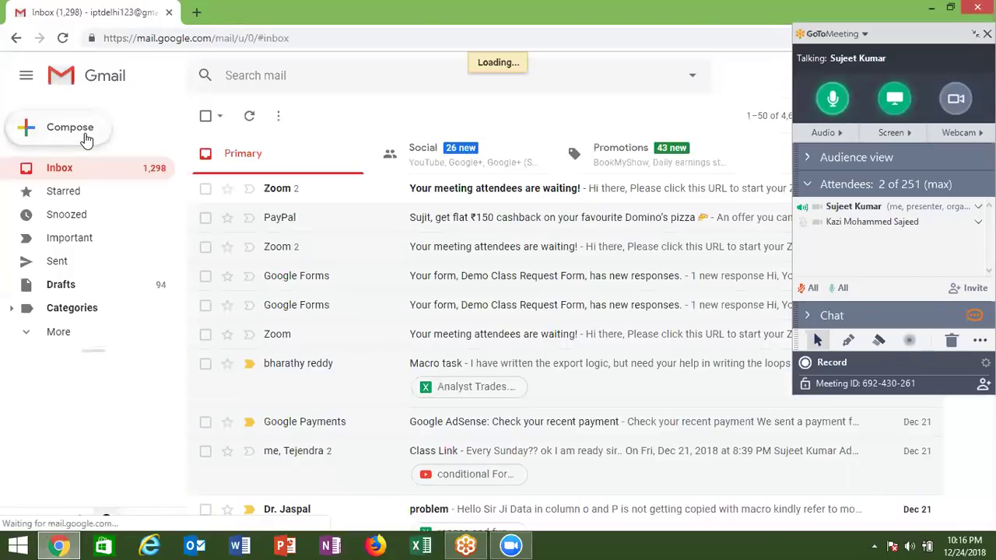
click(426, 548)
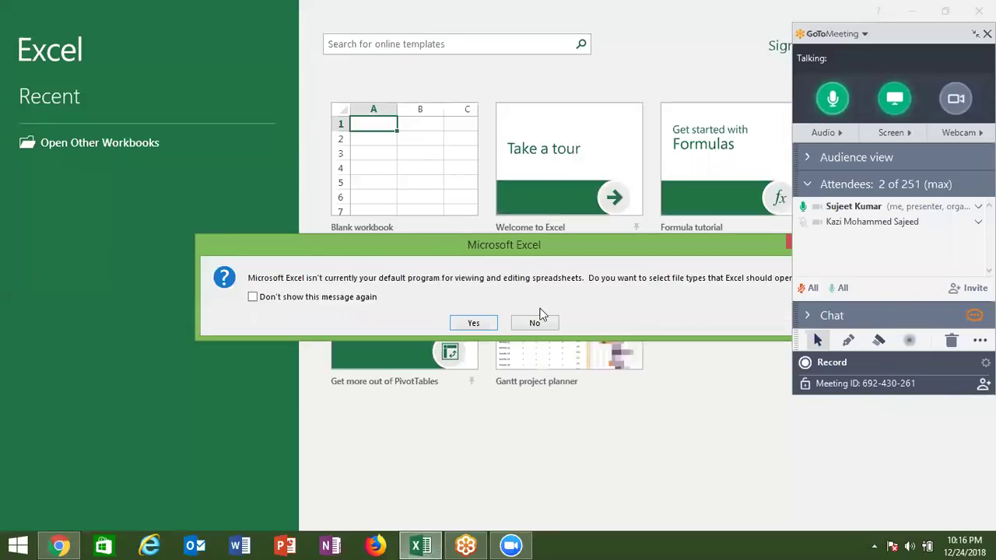
Decline the default-program prompt, create a blank workbook, and open IPT_Excel_School from Recent
click(535, 322)
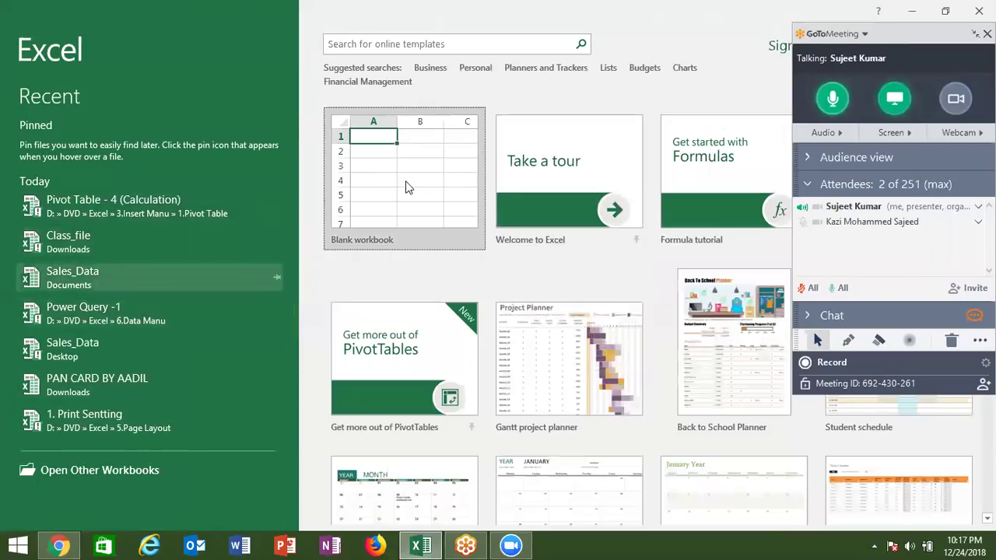
click(453, 165)
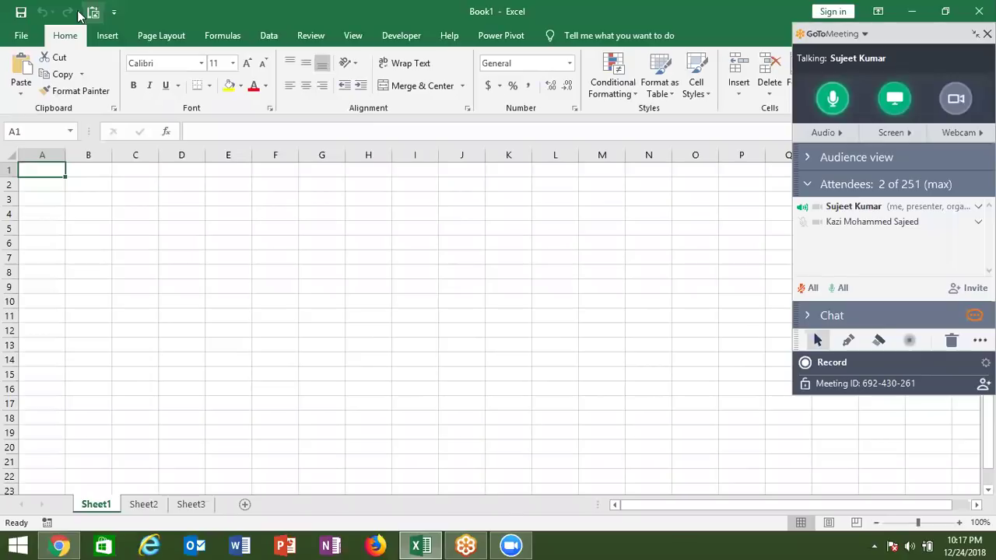
click(23, 36)
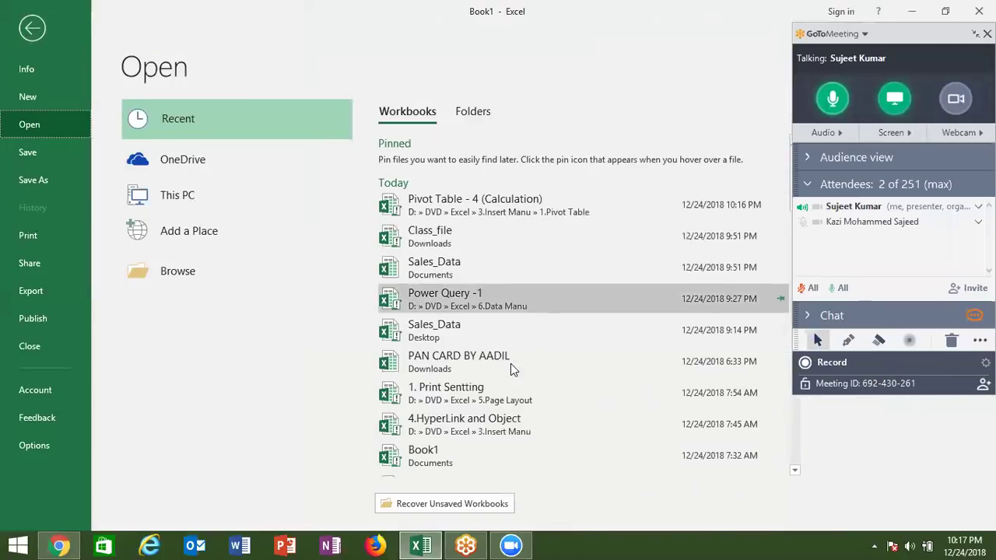
click(795, 470)
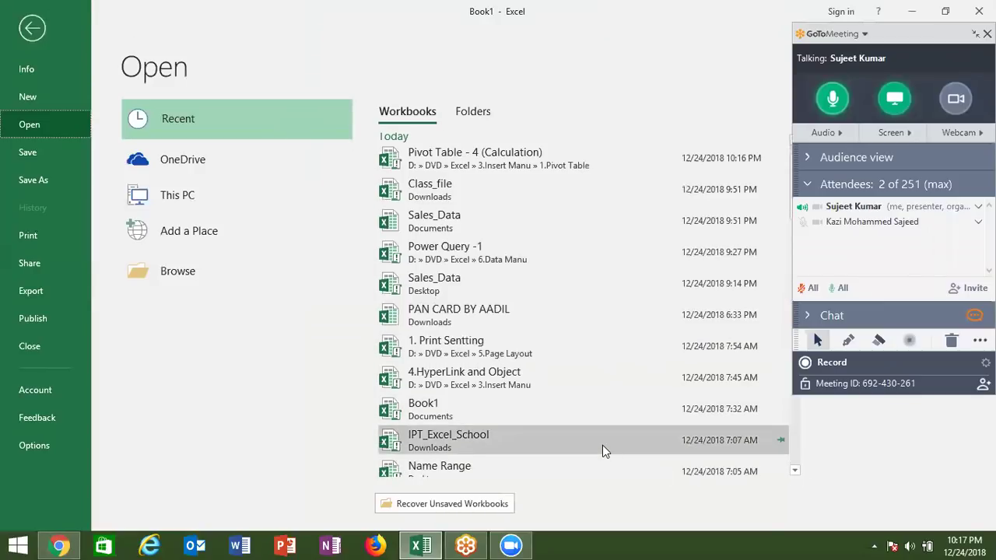
click(602, 445)
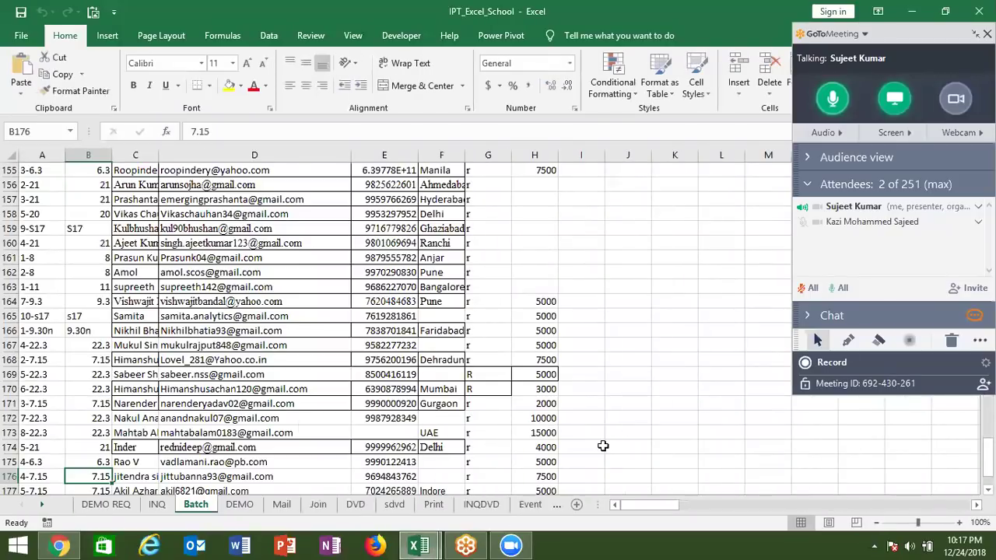
On the Mail sheet, enter batch value 22.30 in cell C2
click(242, 503)
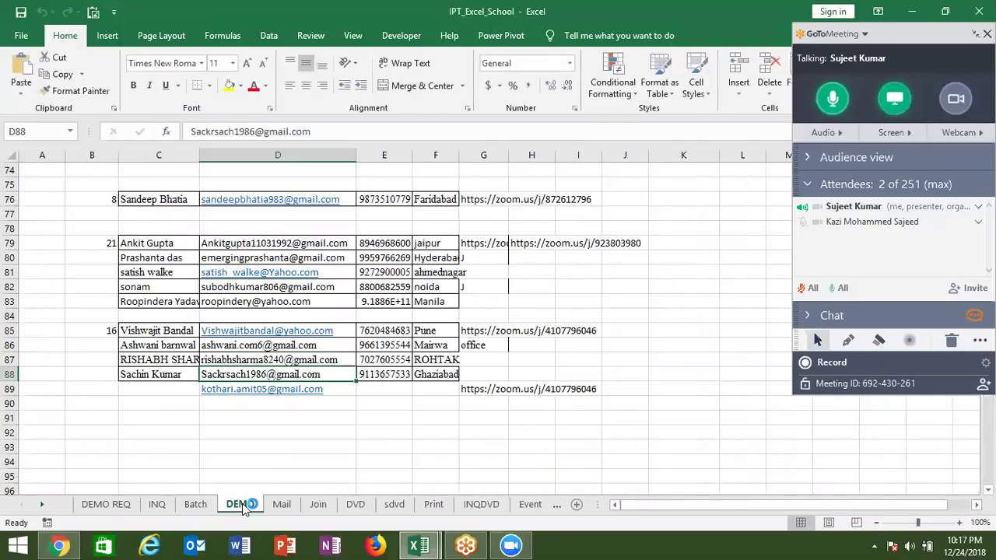
click(282, 505)
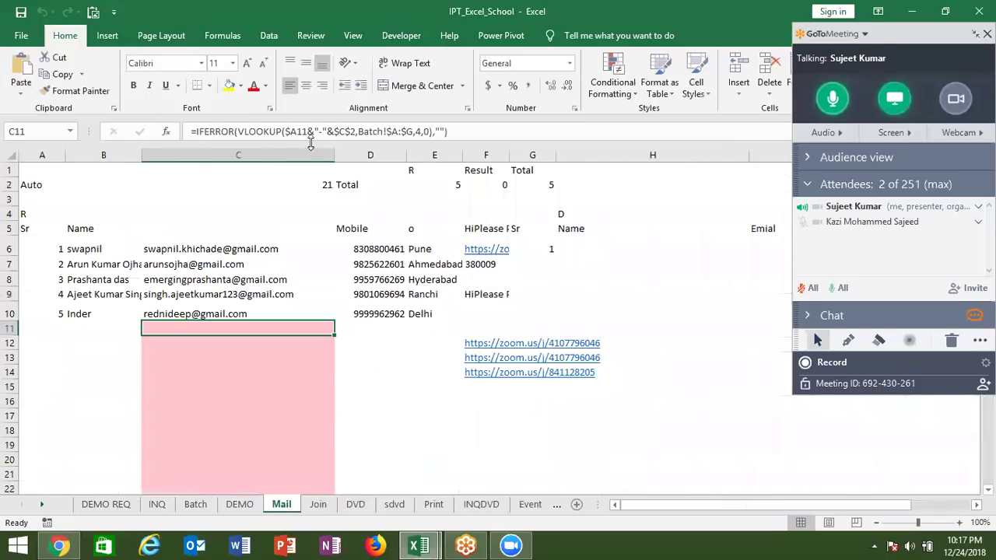
click(326, 185)
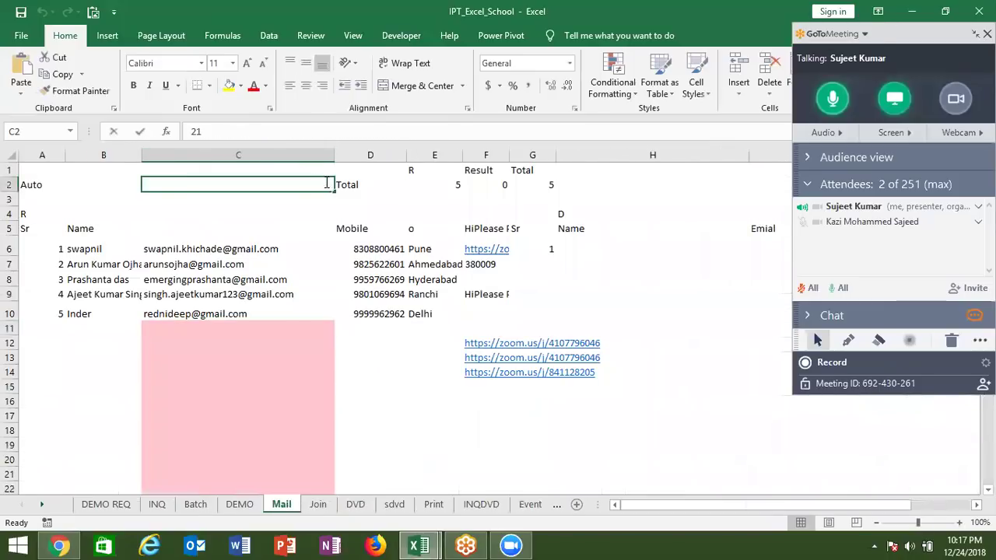
text(22.30)
key(Return)
Select the eight email addresses in C6:C13 and copy them
key(Down)
key(Down)
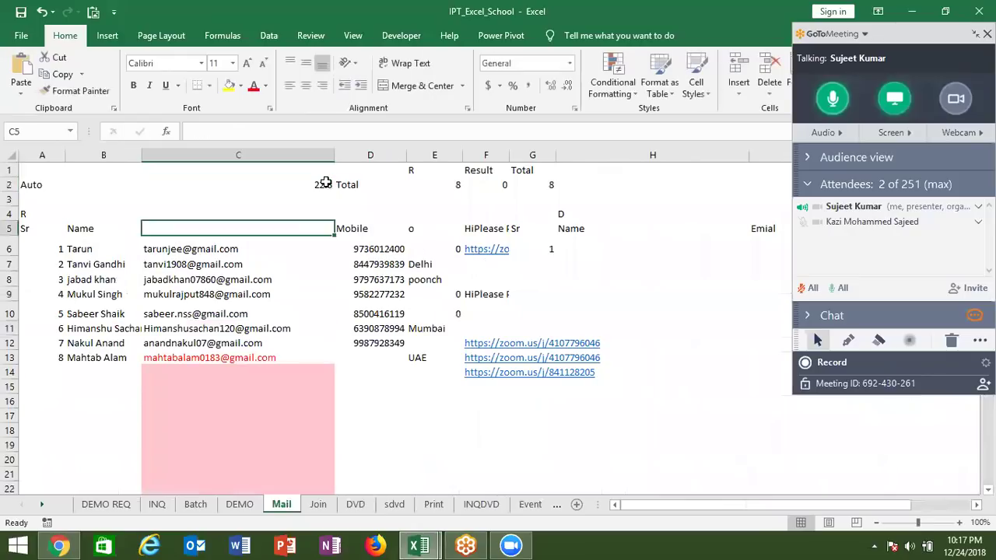
key(Down)
key(shift+Down)
key(shift+Down)
key(shift+Down)
key(shift+Down)
key(shift+Down)
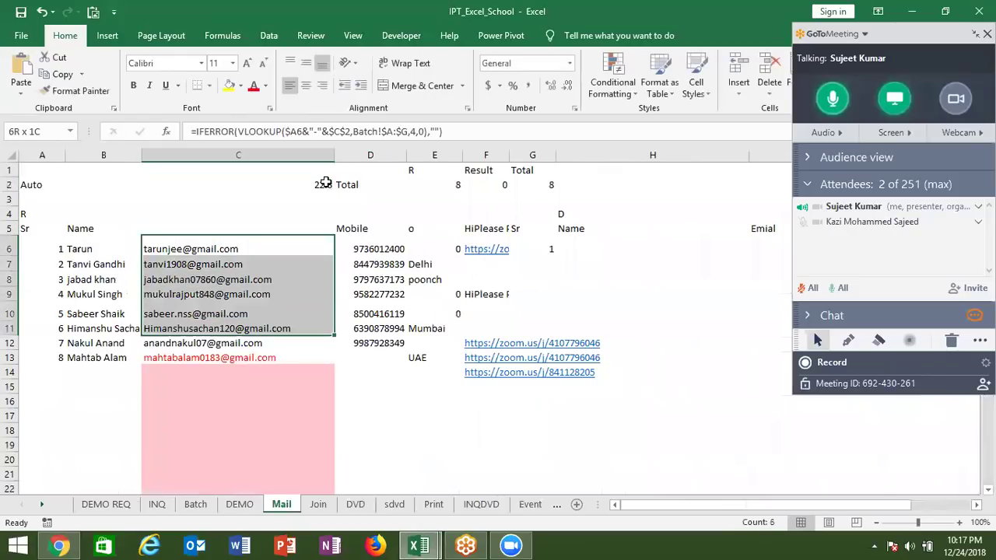
key(shift+Down)
key(shift+Down)
ctrl+click(325, 183)
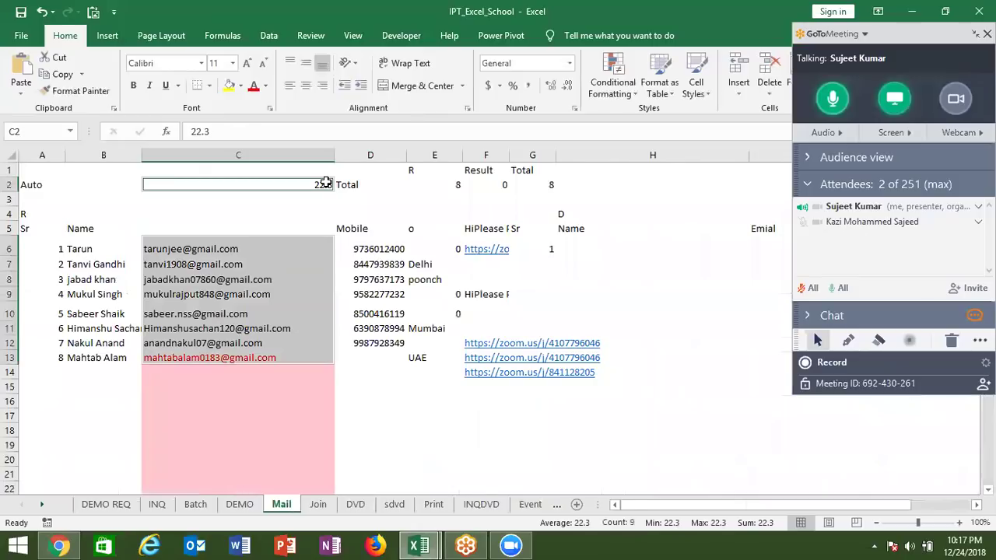
click(285, 251)
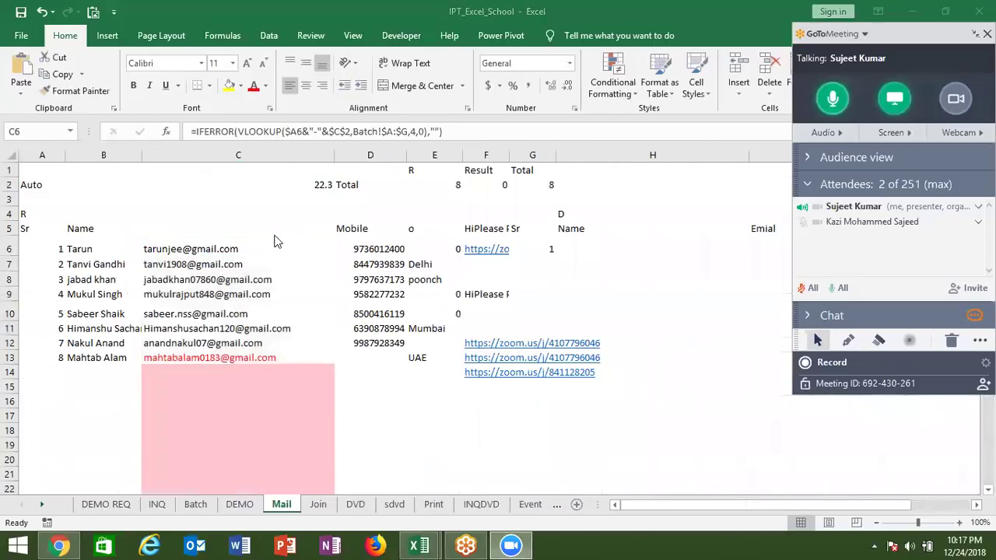
click(274, 241)
key(shift+Down)
key(shift+Down)
key(shift+Down)
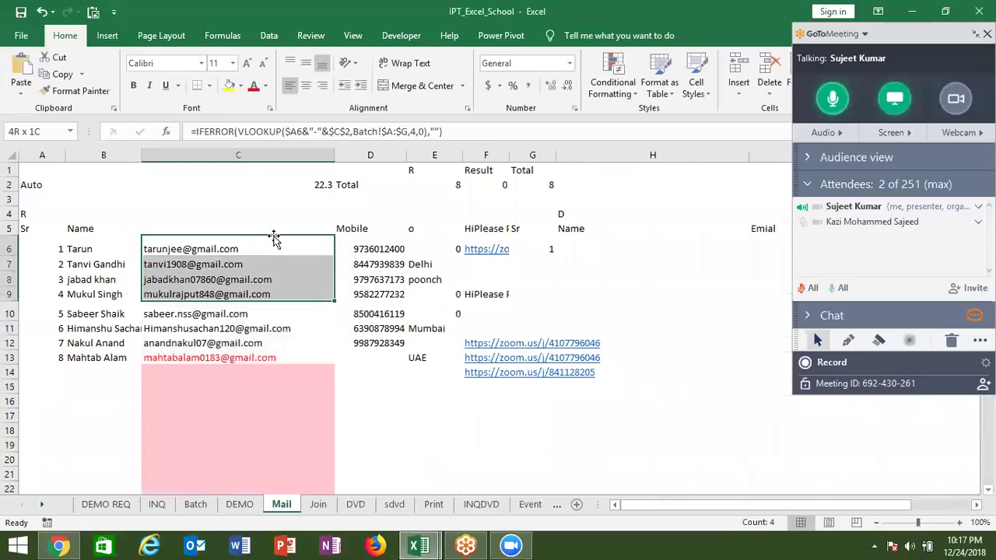
key(shift+Down)
key(shift+Down)
key(shift+Down)
key(ctrl+c)
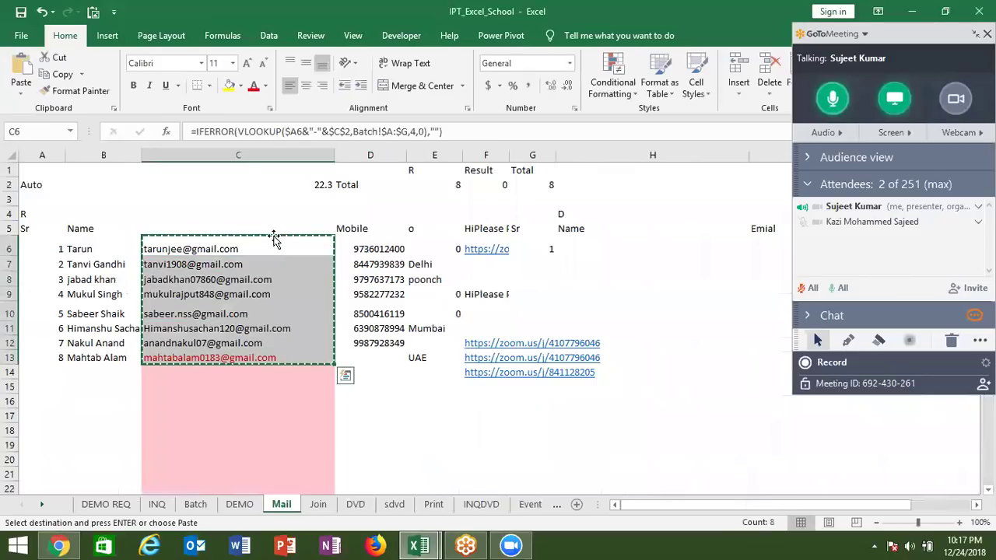